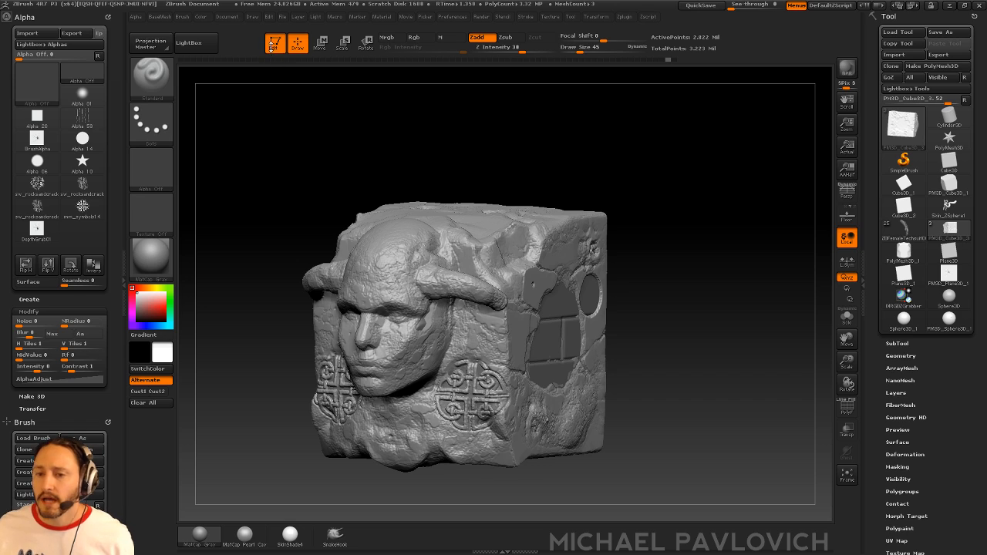
# - Clear the canvas and draw a front-facing Plane3D on it in Edit mode
pyautogui.click(274, 45)
pyautogui.hotkey('ctrl', 'n')
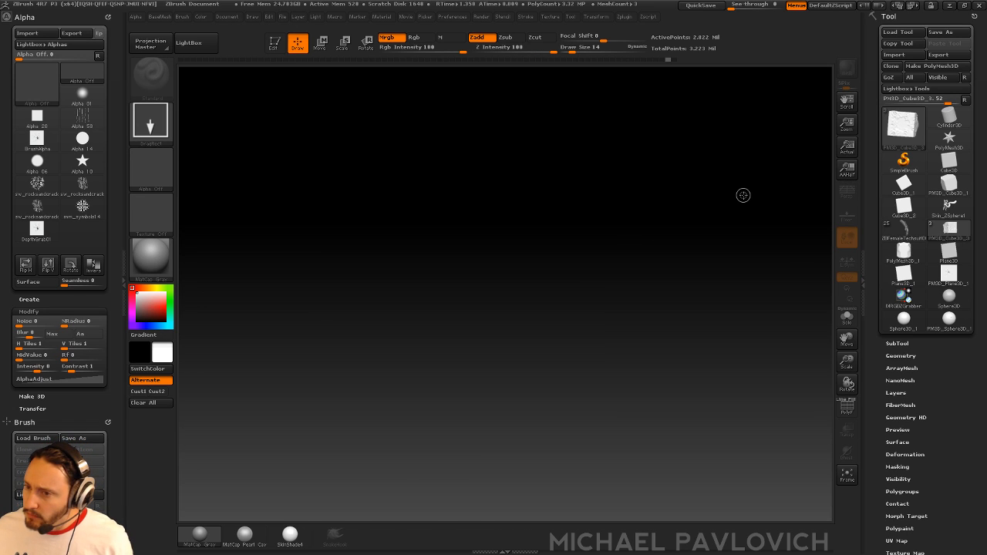
pyautogui.click(905, 160)
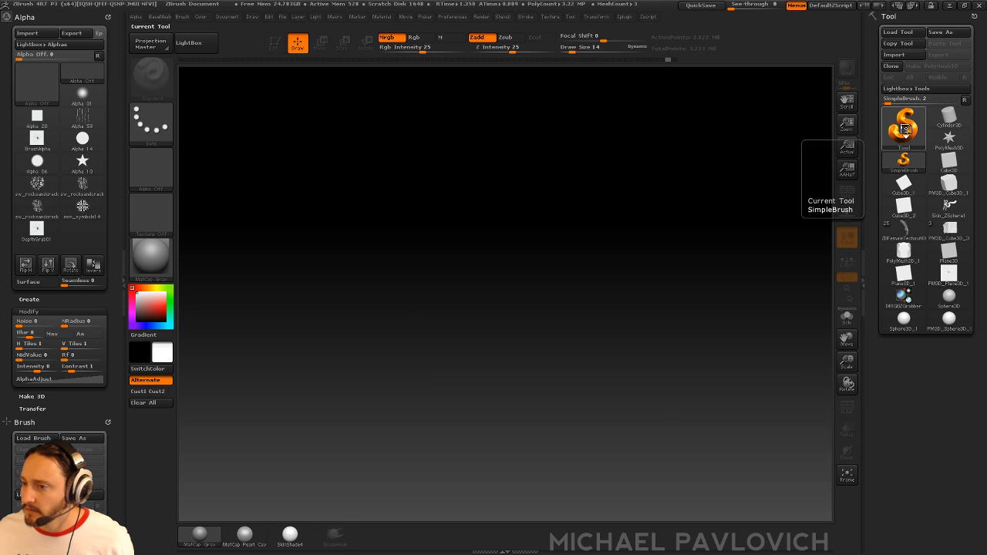
pyautogui.click(904, 125)
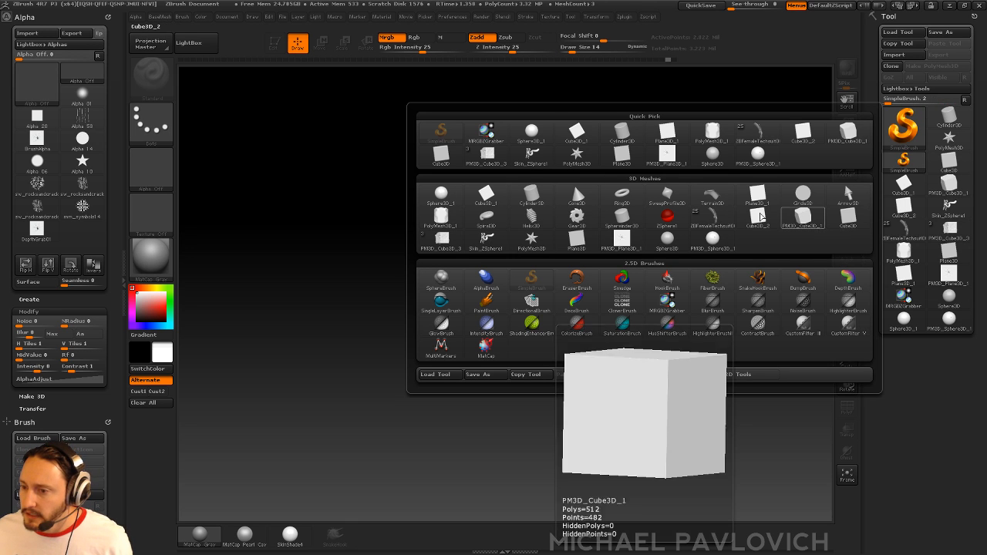
pyautogui.moveTo(758, 216)
pyautogui.click(614, 154)
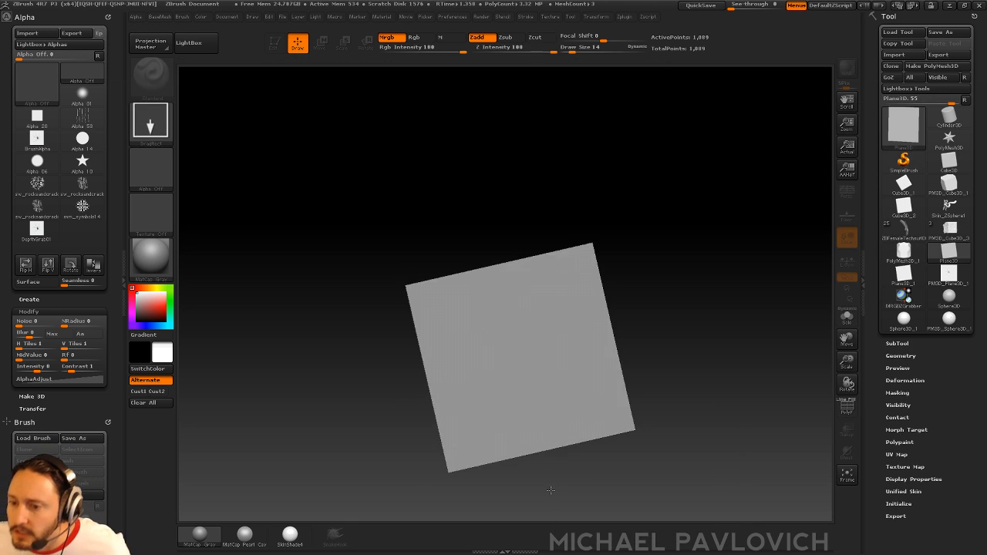
pyautogui.keyDown('shift'); pyautogui.moveTo(621, 158); pyautogui.dragTo(648, 174); pyautogui.keyUp('shift')
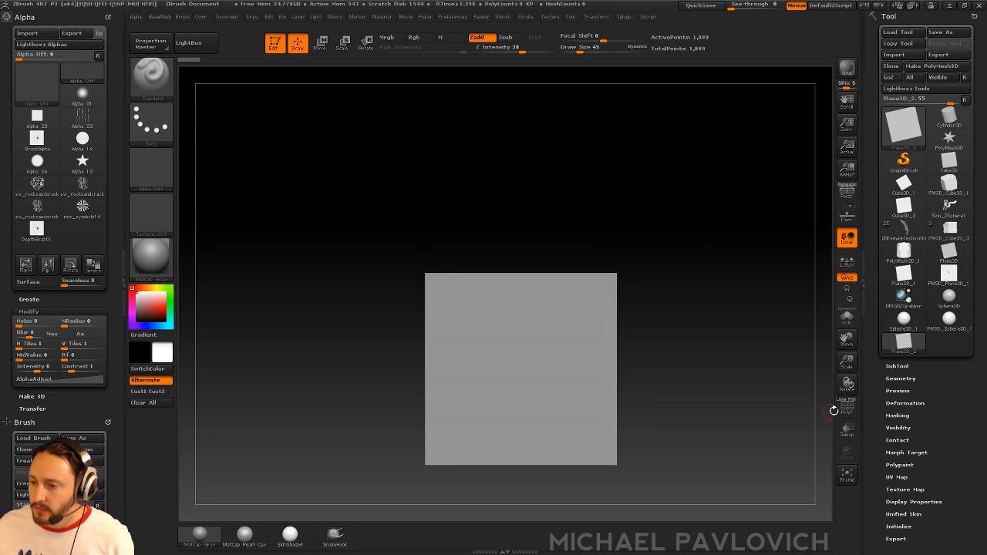
# - Show the plane's polyframe and convert it to a PolyMesh3D
pyautogui.click(847, 406)
pyautogui.keyDown('alt'); pyautogui.moveTo(742, 300); pyautogui.dragTo(715, 307); pyautogui.keyUp('alt')
pyautogui.press('shift')
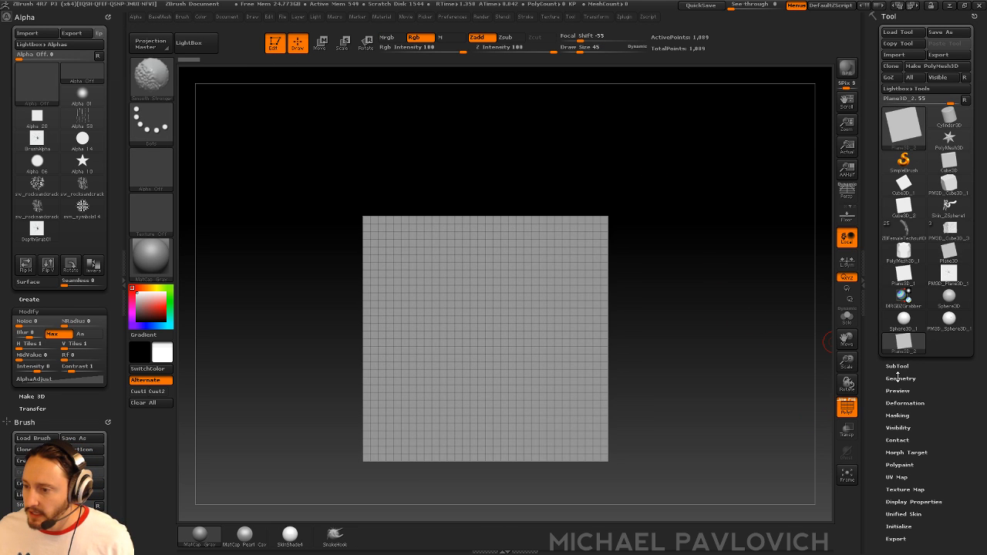
pyautogui.click(935, 66)
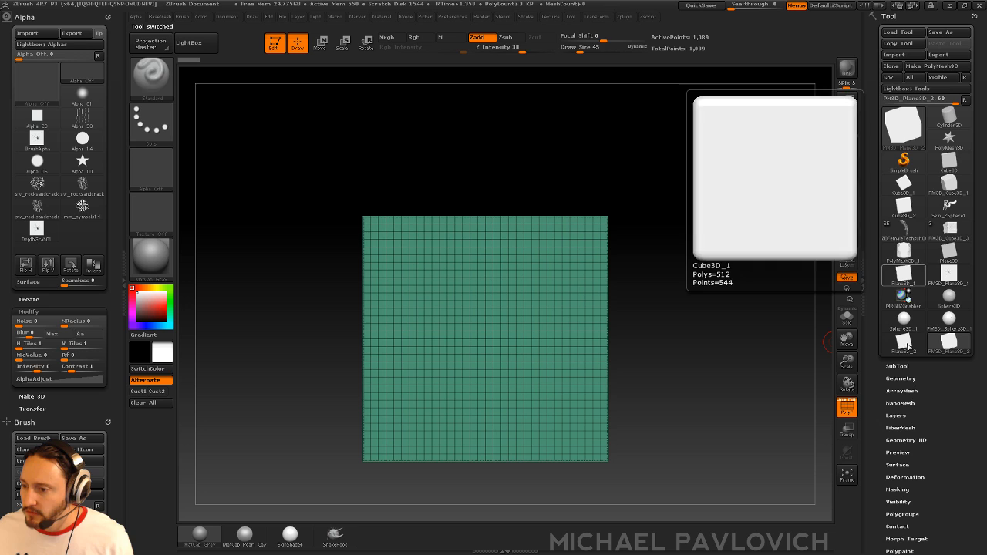
# - Reconstruct the plane's subdivisions twice down to an 8 × 8 grid and delete the higher levels
pyautogui.click(887, 379)
pyautogui.moveTo(877, 379); pyautogui.dragTo(871, 290)
pyautogui.click(905, 203)
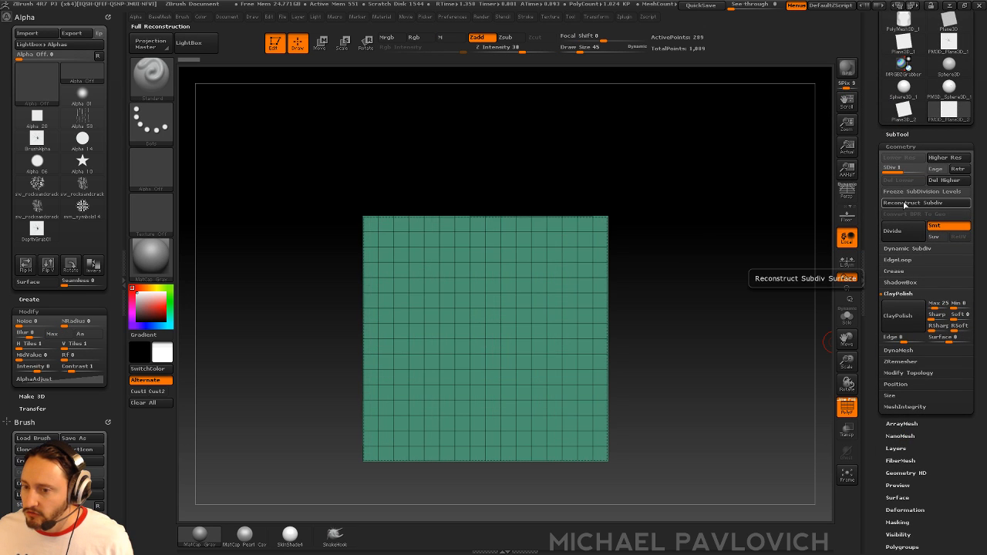
pyautogui.click(904, 203)
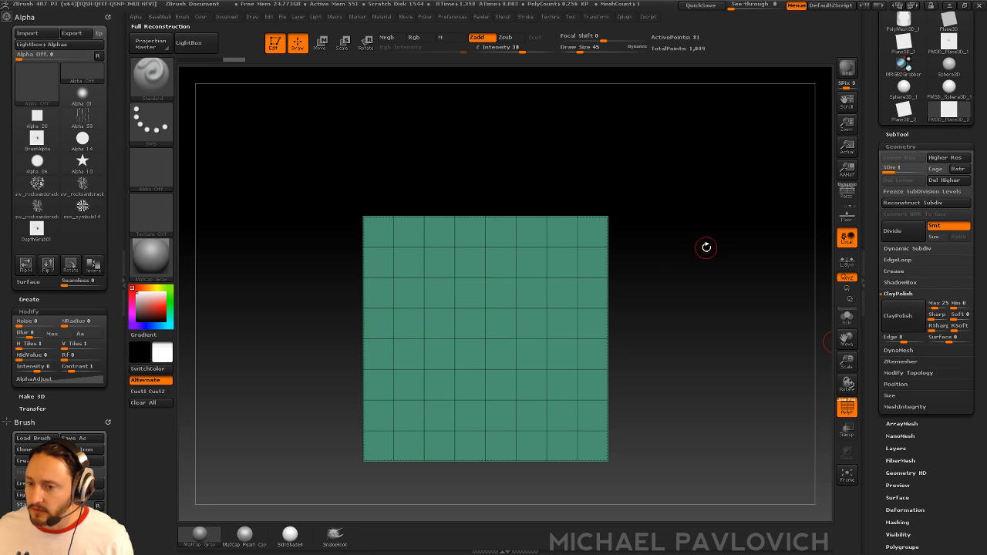
pyautogui.press('f')
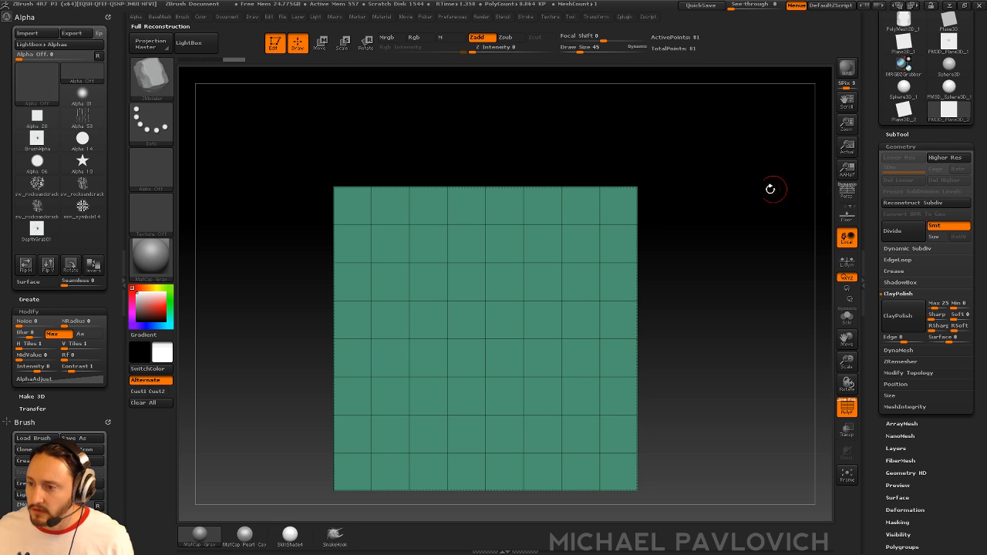
# - Assign every second horizontal row of the plane to a new polygroup using ZModeler's Polygroup edge action with the PolyLoop target
pyautogui.moveTo(771, 187); pyautogui.dragTo(775, 210)
pyautogui.press('space')
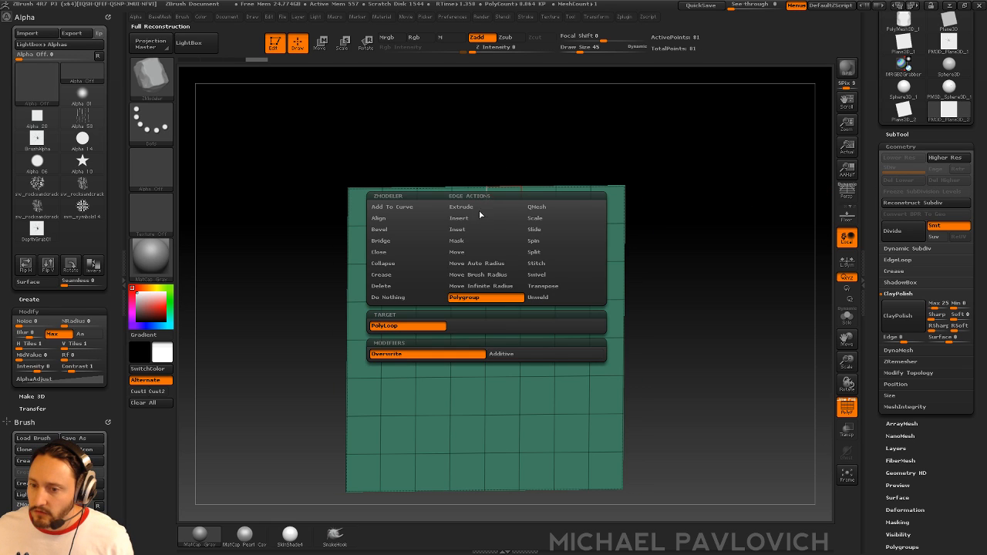
pyautogui.click(461, 297)
pyautogui.click(452, 205)
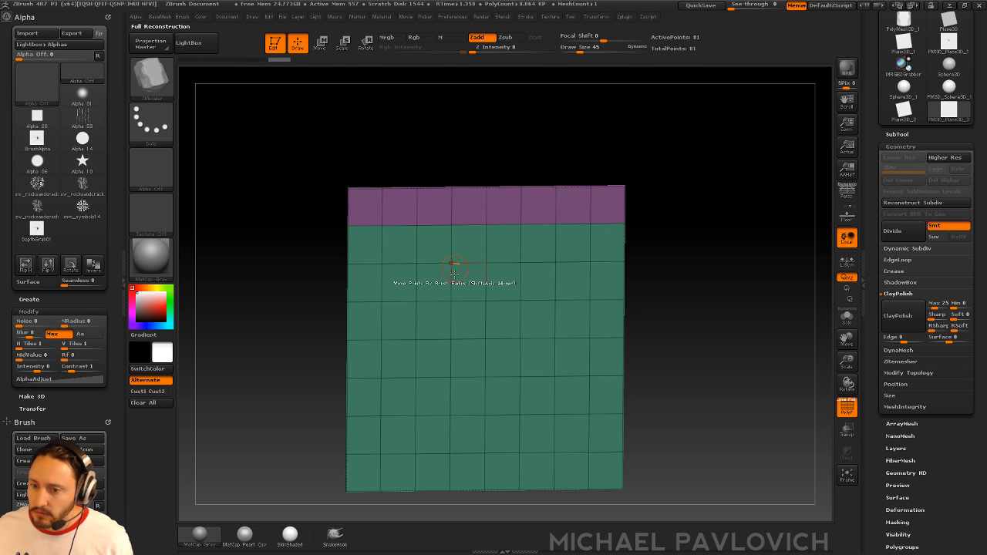
pyautogui.click(452, 284)
pyautogui.click(450, 357)
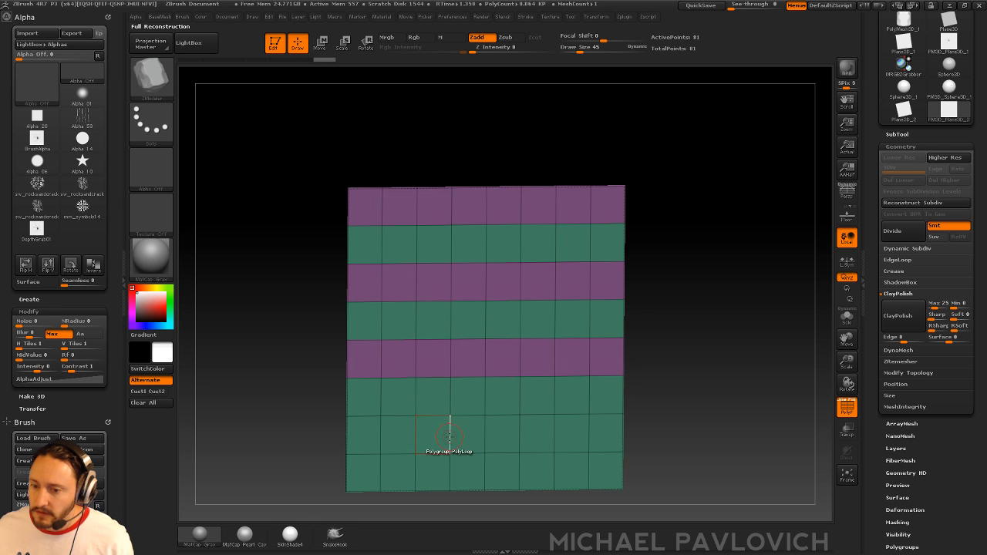
pyautogui.click(452, 425)
pyautogui.keyDown('shift'); pyautogui.moveTo(750, 256); pyautogui.dragTo(643, 236); pyautogui.keyUp('shift')
# - Try ZModeler's Insert NanoMesh polygon action with the Polygroup All target on the plane's purple rows
pyautogui.press('space')
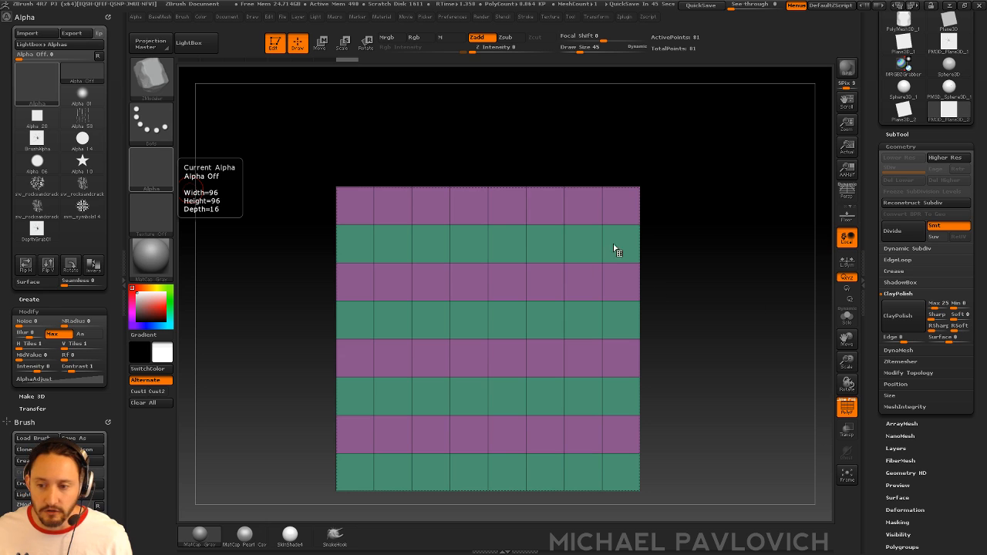
pyautogui.moveTo(712, 260); pyautogui.dragTo(709, 253)
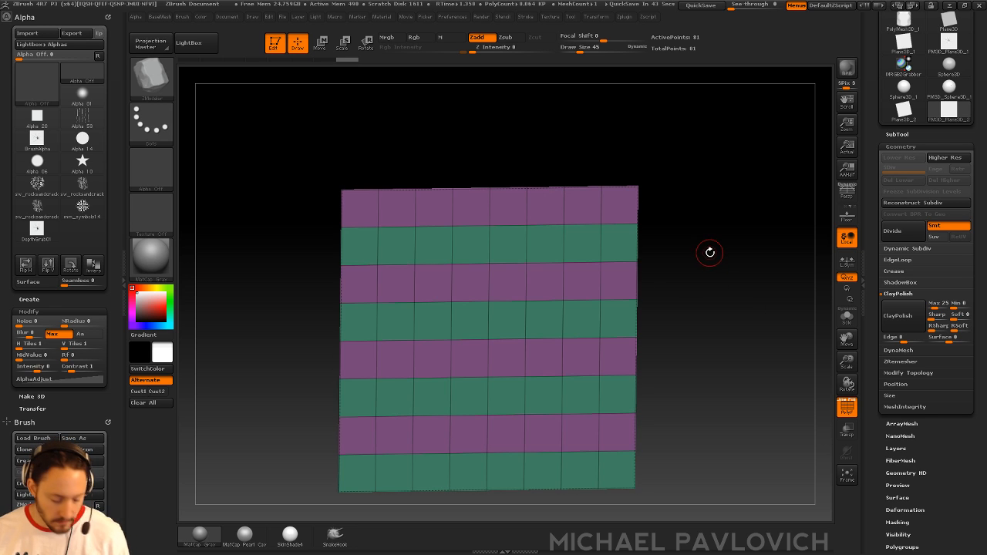
pyautogui.press('b')
pyautogui.press('z')
pyautogui.press('m')
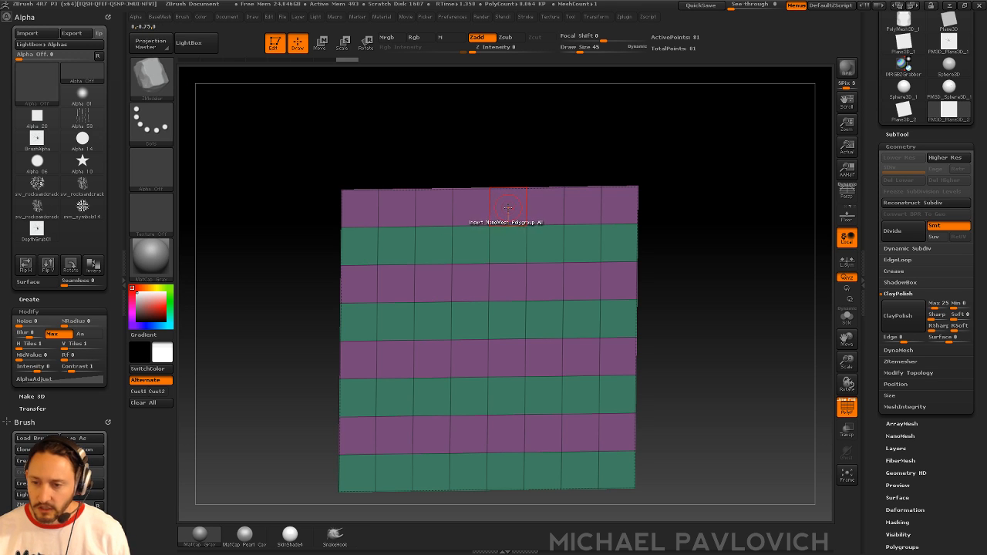
pyautogui.press('space')
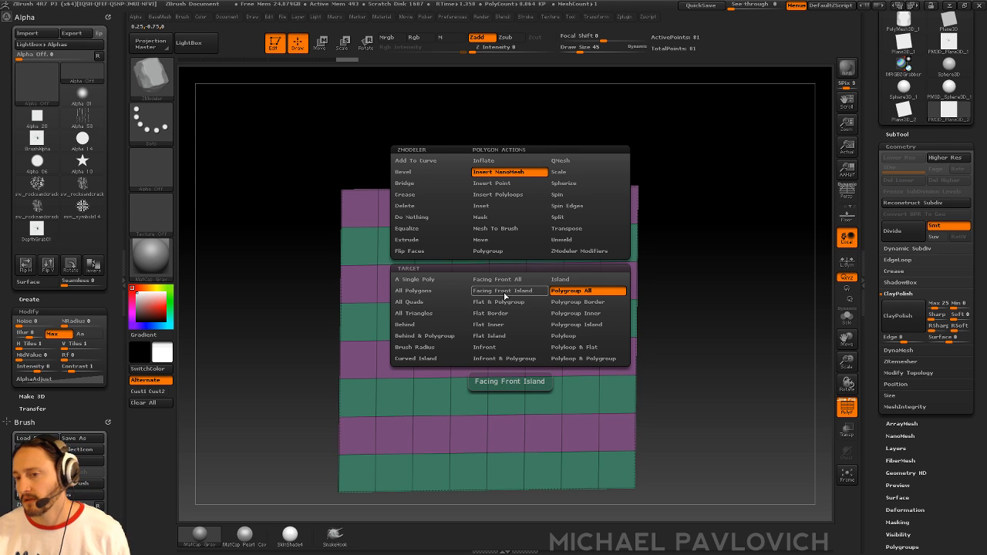
pyautogui.click(430, 212)
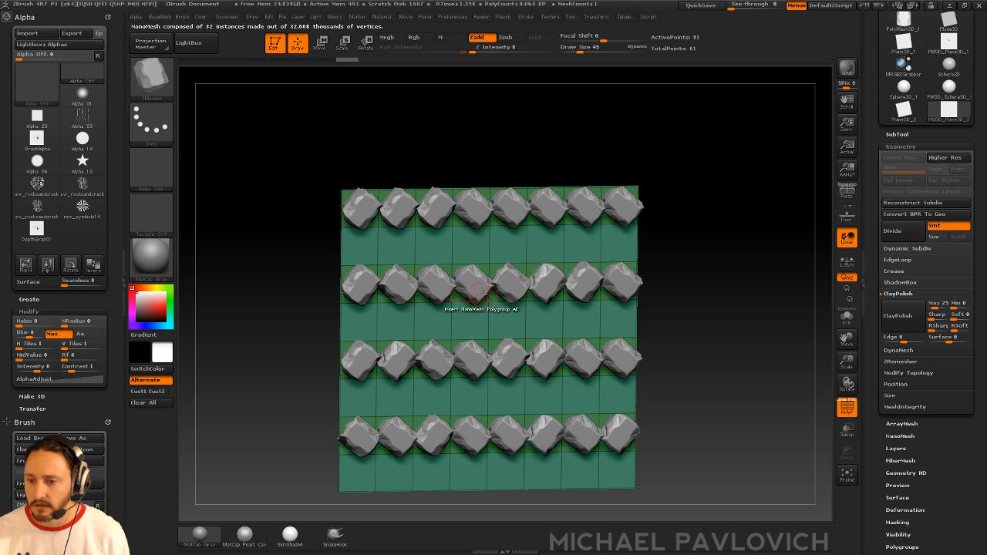
pyautogui.hotkey('ctrl', 'z')
# - Clear the canvas, draw the PM3D_Cube3D_1 cube in Edit mode and convert it to a new PolyMesh3D
pyautogui.click(277, 43)
pyautogui.hotkey('ctrl', 'n')
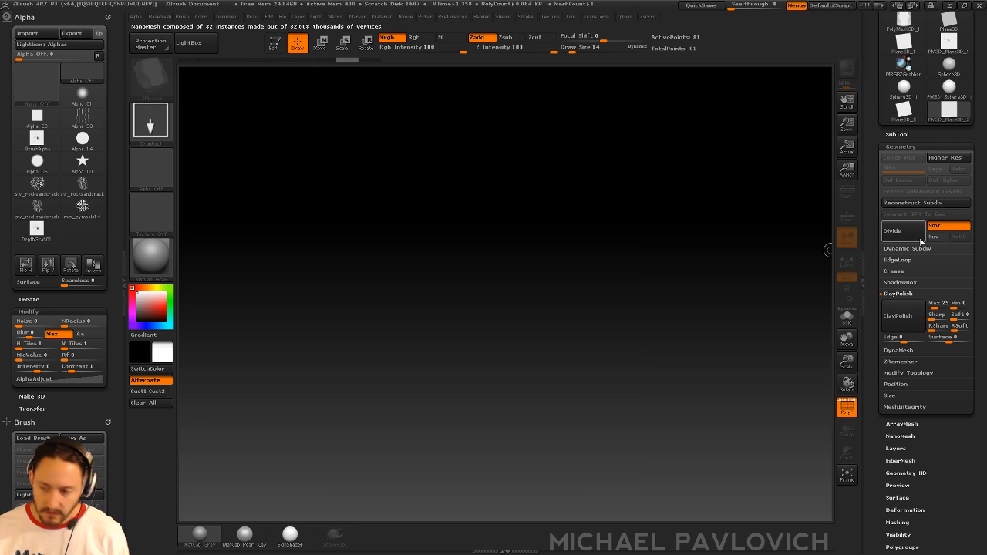
pyautogui.moveTo(879, 214); pyautogui.dragTo(884, 357)
pyautogui.click(902, 162)
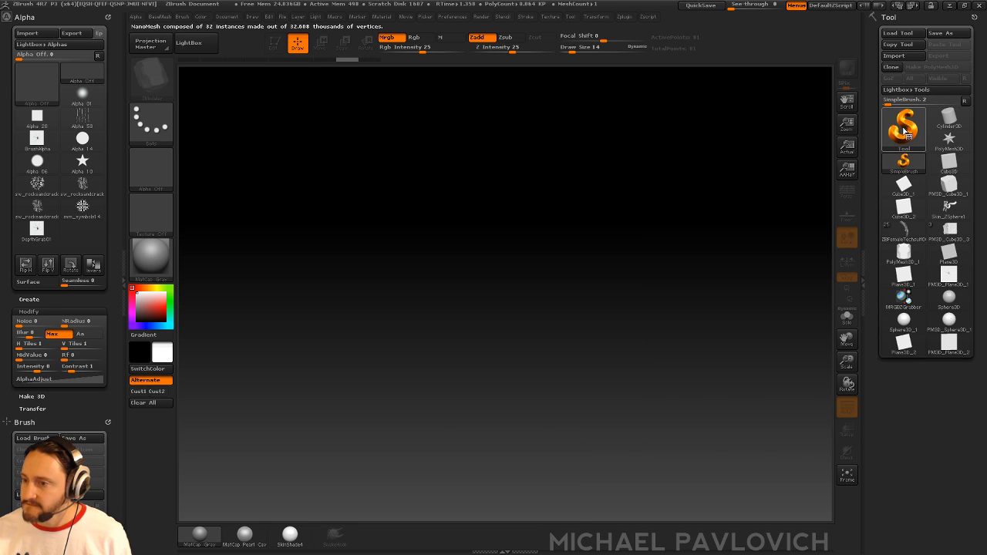
pyautogui.click(903, 126)
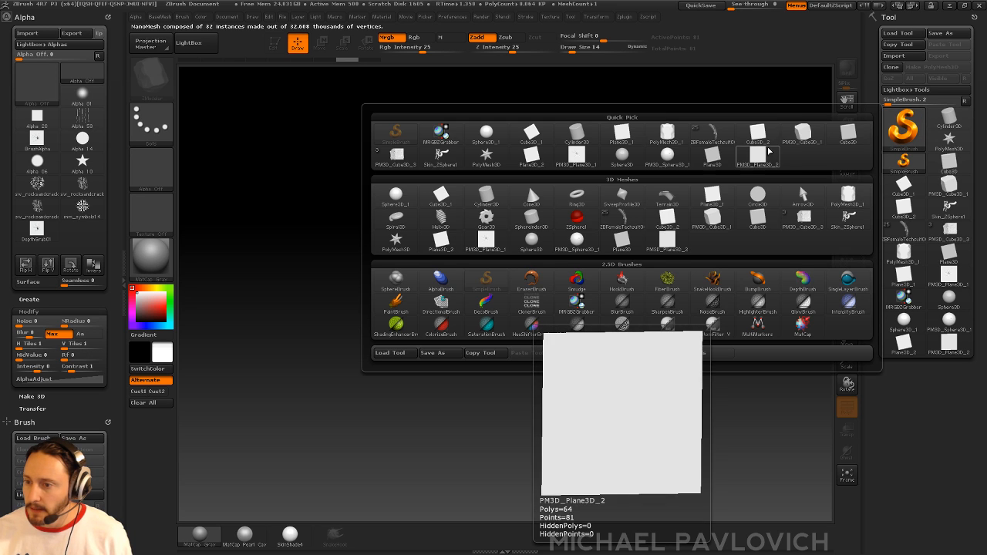
pyautogui.click(801, 148)
pyautogui.moveTo(452, 331); pyautogui.dragTo(502, 362)
pyautogui.click(274, 43)
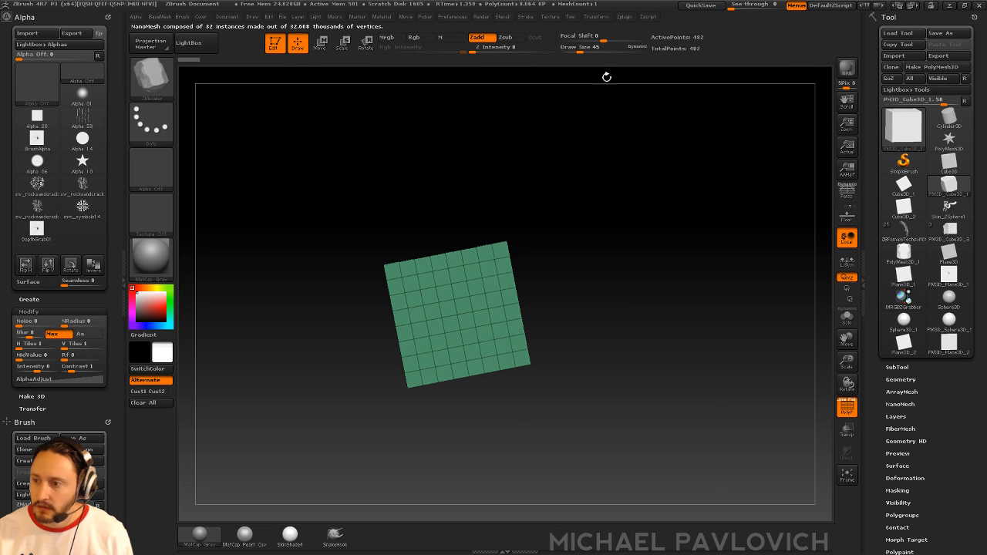
pyautogui.click(939, 68)
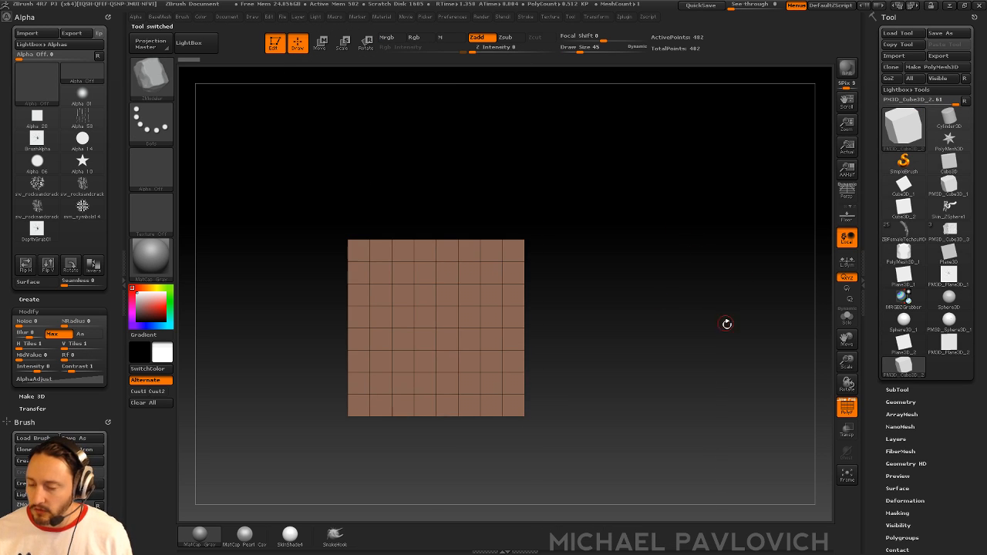
pyautogui.keyDown('alt'); pyautogui.moveTo(725, 323); pyautogui.dragTo(710, 296); pyautogui.keyUp('alt')
# - Turn on Array Mesh for the cube and set its repeat count to 14
pyautogui.moveTo(880, 424); pyautogui.dragTo(881, 405)
pyautogui.keyDown('shift'); pyautogui.click(888, 396); pyautogui.keyUp('shift')
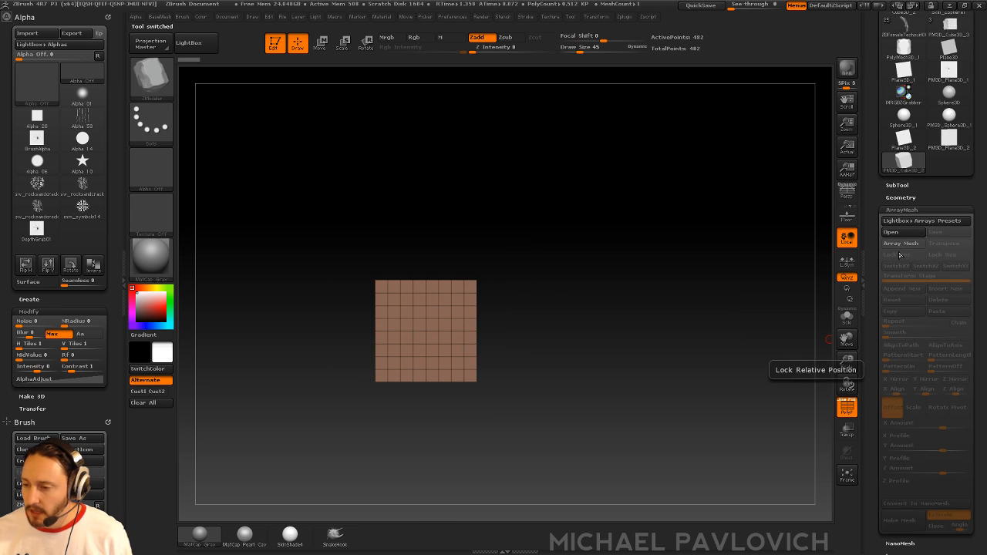
pyautogui.click(902, 244)
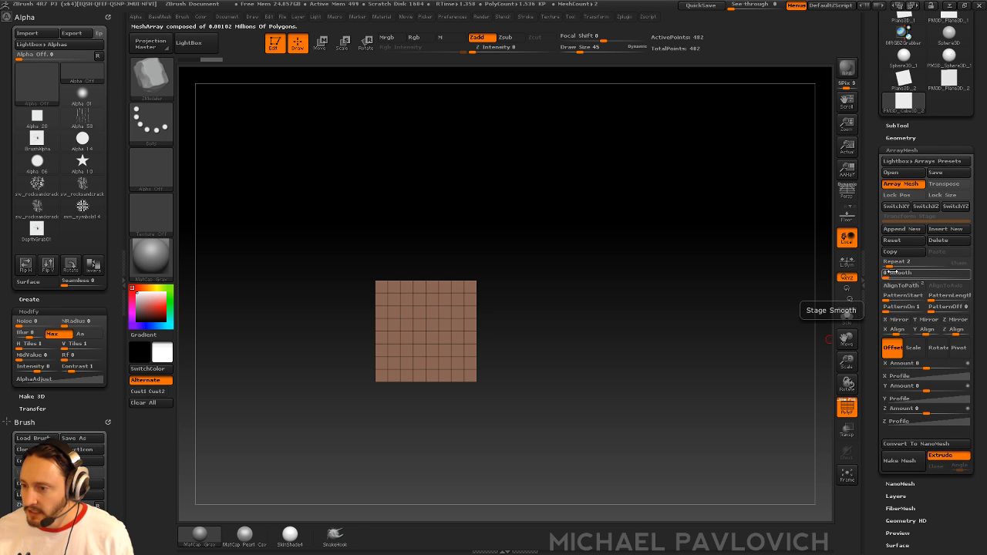
pyautogui.moveTo(890, 265); pyautogui.dragTo(896, 263)
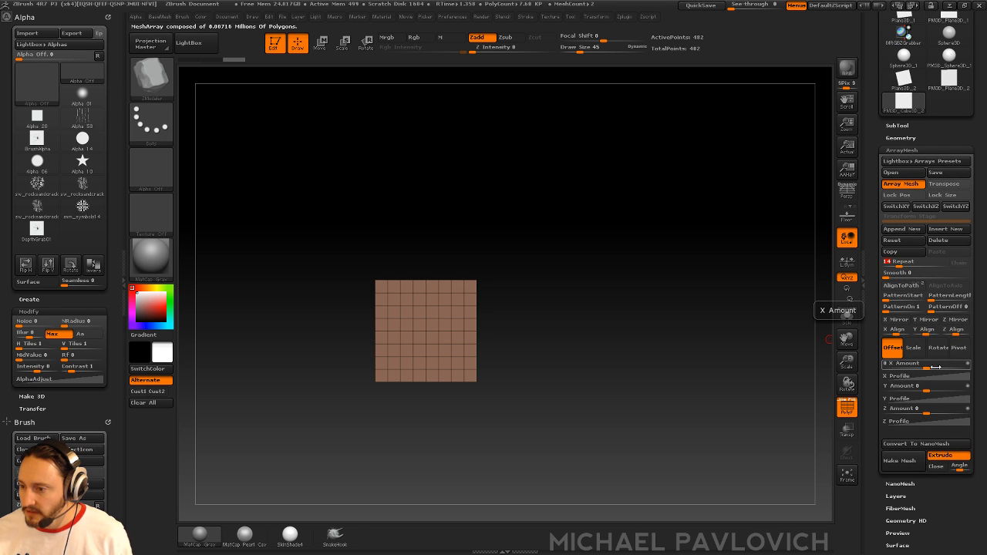
# - Set the array's X offset to about 16.73 so the cubes form a row with gaps
pyautogui.moveTo(935, 367); pyautogui.dragTo(956, 368)
pyautogui.keyDown('ctrl'); pyautogui.moveTo(722, 209); pyautogui.dragTo(599, 200, button='right'); pyautogui.keyUp('ctrl')
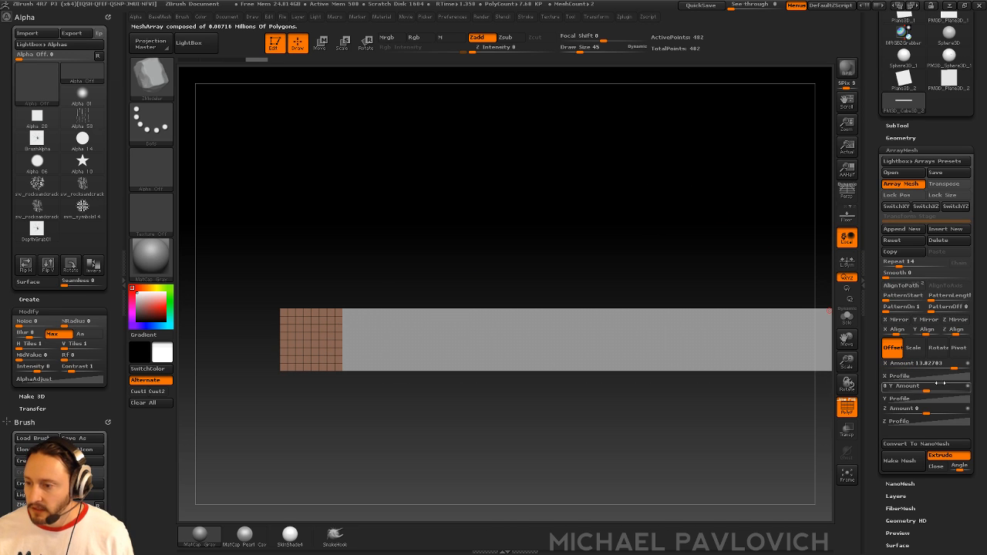
pyautogui.moveTo(954, 368)
pyautogui.mouseDown()
pyautogui.moveTo(968, 368)
pyautogui.moveTo(955, 369)
pyautogui.mouseUp()
pyautogui.keyDown('ctrl'); pyautogui.moveTo(688, 216); pyautogui.dragTo(632, 131, button='right'); pyautogui.keyUp('ctrl')
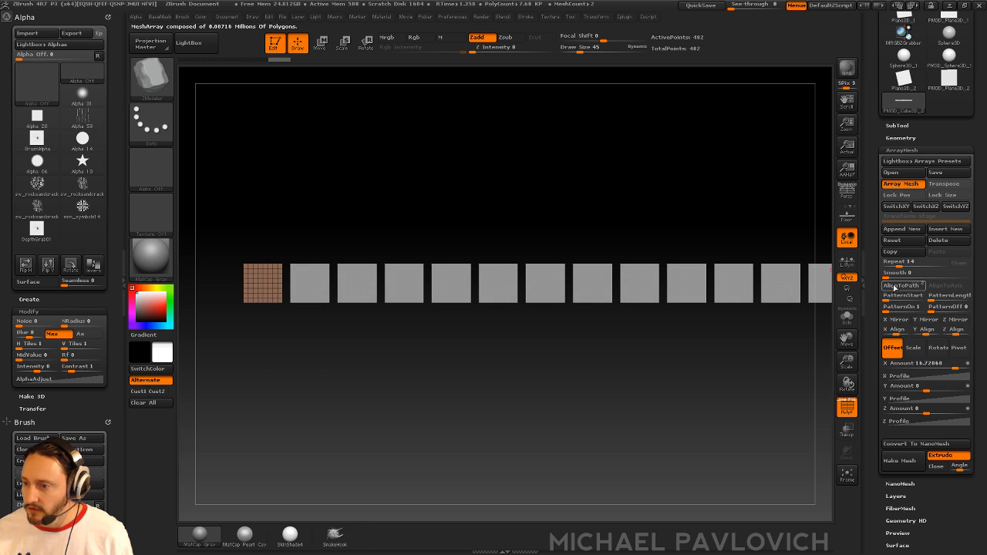
# - Append a second array stage with 6 repeats and a Y offset of about 7.44 to stack spaced rows of cubes
pyautogui.click(913, 231)
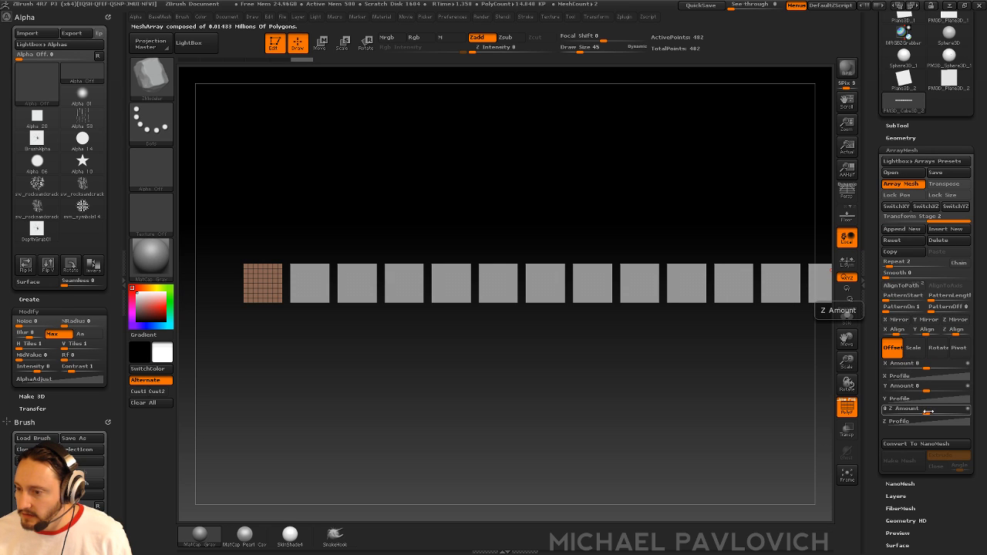
pyautogui.moveTo(928, 411); pyautogui.dragTo(939, 409)
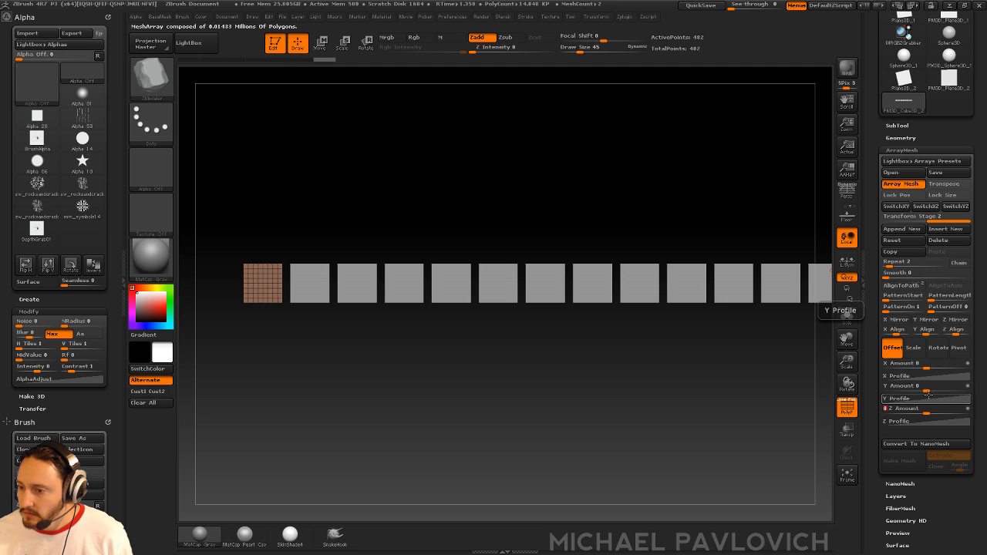
pyautogui.moveTo(928, 388); pyautogui.dragTo(950, 389)
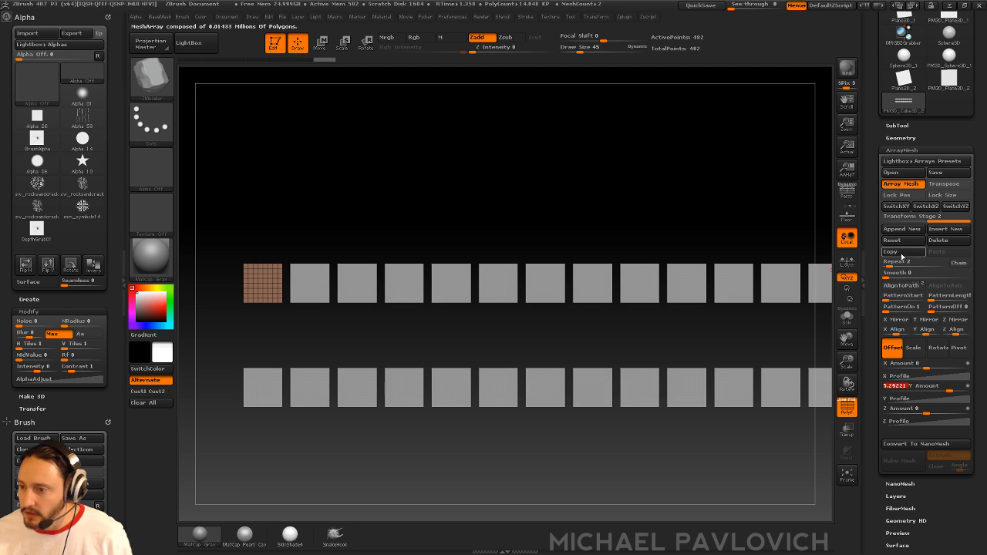
pyautogui.moveTo(890, 263); pyautogui.dragTo(895, 263)
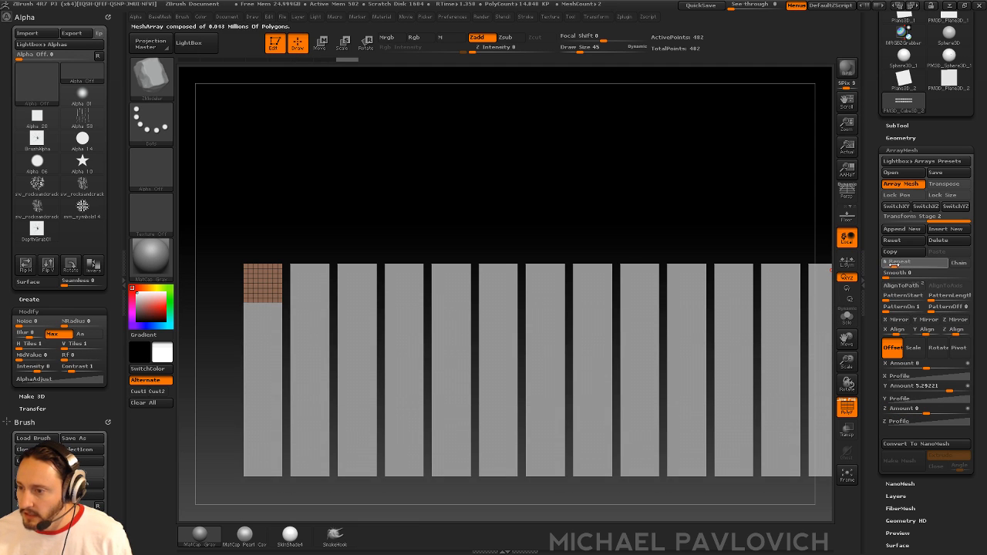
pyautogui.keyDown('alt'); pyautogui.moveTo(768, 218); pyautogui.dragTo(794, 178); pyautogui.keyUp('alt')
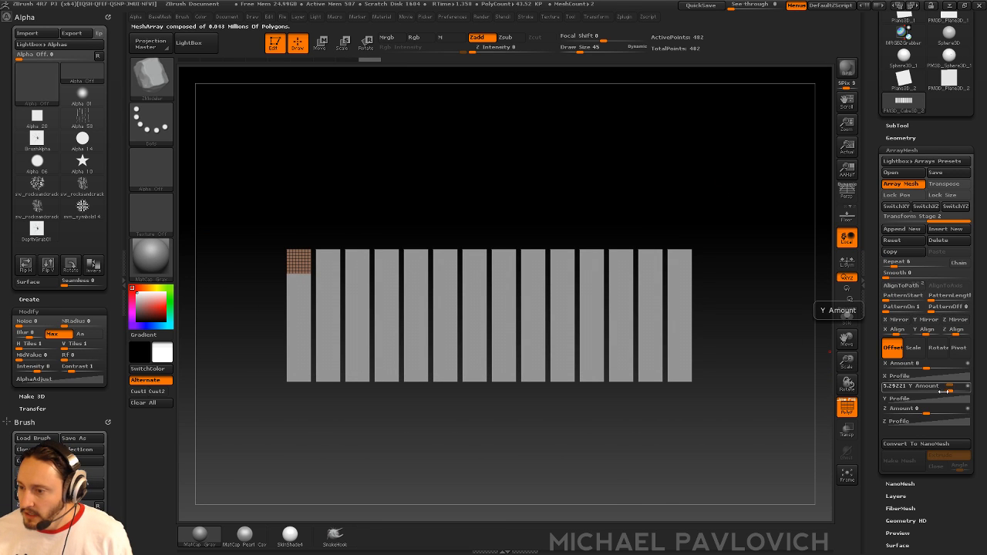
pyautogui.moveTo(939, 391); pyautogui.dragTo(951, 391)
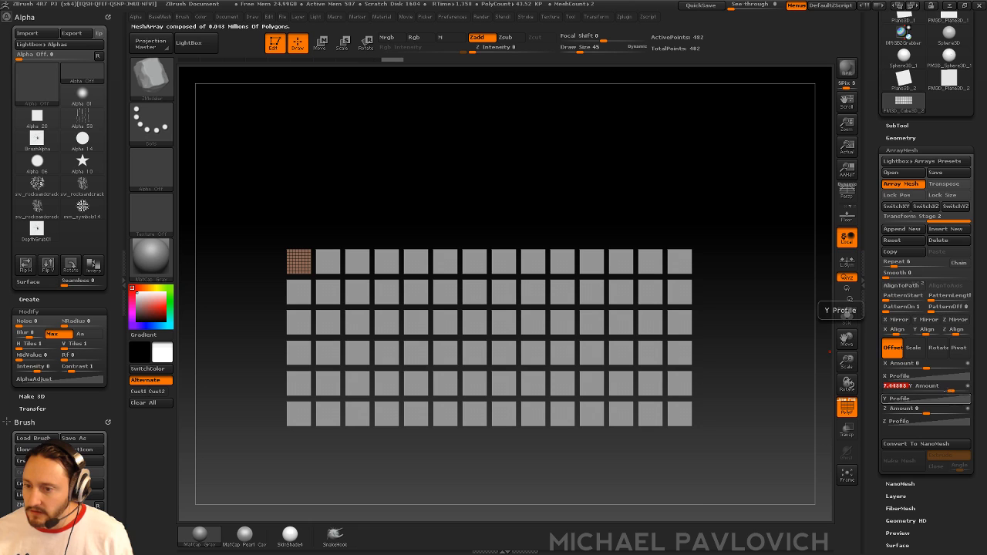
pyautogui.keyDown('alt'); pyautogui.moveTo(634, 158); pyautogui.dragTo(635, 218); pyautogui.keyUp('alt')
pyautogui.keyDown('alt'); pyautogui.moveTo(592, 178); pyautogui.dragTo(722, 263); pyautogui.keyUp('alt')
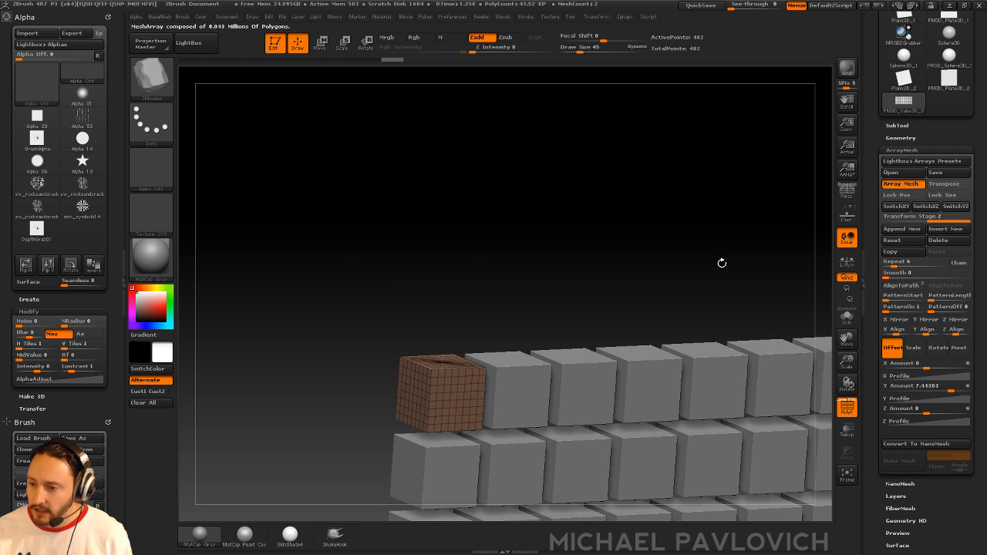
# - Hide the polyframe and convert the source cube to DynaMesh with Project turned off
pyautogui.click(842, 401)
pyautogui.keyDown('alt'); pyautogui.moveTo(612, 202); pyautogui.dragTo(624, 221); pyautogui.keyUp('alt')
pyautogui.press('1')
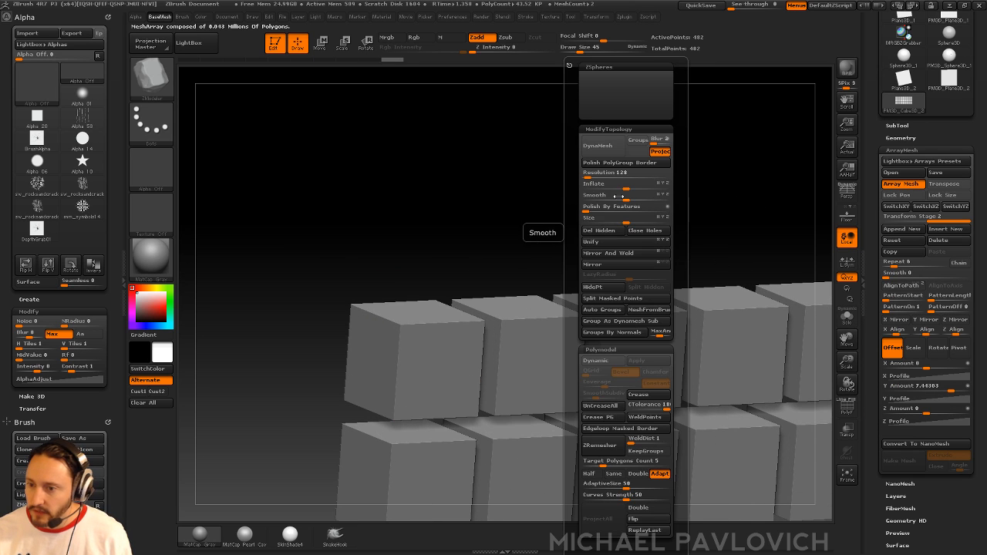
pyautogui.click(661, 152)
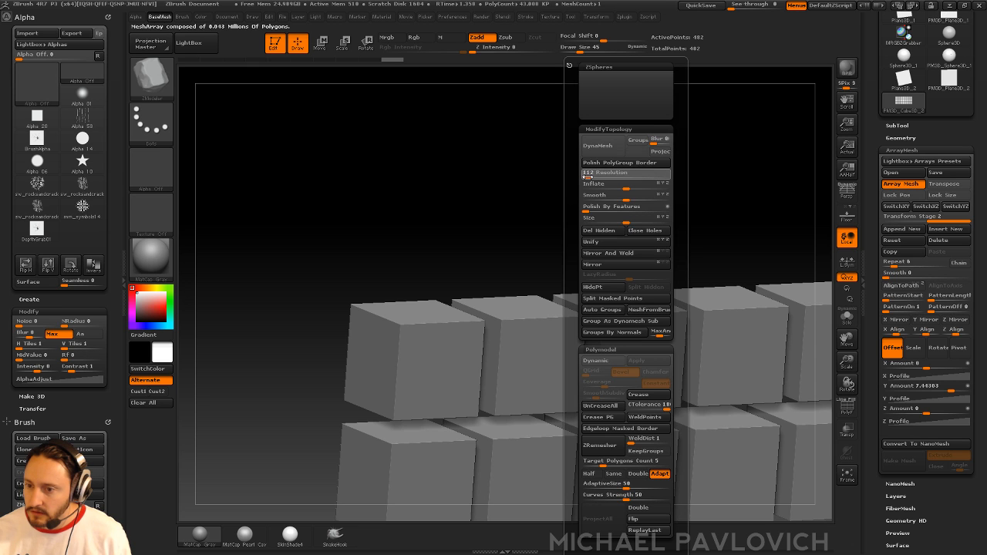
pyautogui.click(598, 145)
# - Chip and flatten the source cube's edges and corners with the TrimDynamic brush
pyautogui.moveTo(522, 221)
pyautogui.keyDown('alt'); pyautogui.mouseDown()
pyautogui.moveTo(513, 193)
pyautogui.moveTo(552, 211)
pyautogui.mouseUp(); pyautogui.keyUp('alt')
pyautogui.press('b')
pyautogui.press('t')
pyautogui.press('d')
pyautogui.press('s')
pyautogui.moveTo(446, 358)
pyautogui.mouseDown()
pyautogui.moveTo(463, 358)
pyautogui.moveTo(415, 367)
pyautogui.moveTo(421, 353)
pyautogui.moveTo(469, 350)
pyautogui.mouseUp()
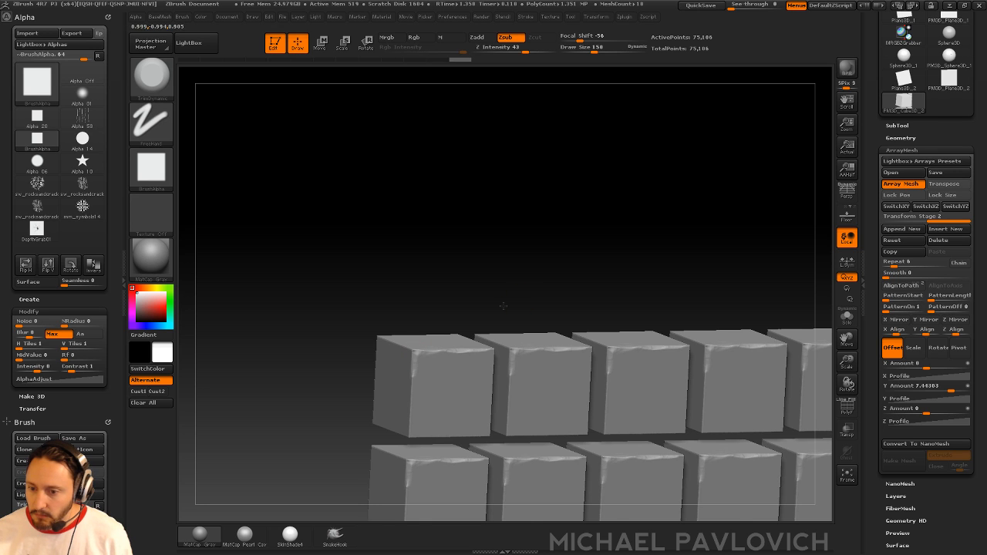
pyautogui.moveTo(502, 307); pyautogui.dragTo(465, 317)
pyautogui.moveTo(470, 351)
pyautogui.mouseDown()
pyautogui.moveTo(487, 346)
pyautogui.moveTo(501, 362)
pyautogui.moveTo(503, 386)
pyautogui.mouseUp()
pyautogui.moveTo(504, 308)
pyautogui.mouseDown()
pyautogui.moveTo(536, 337)
pyautogui.moveTo(494, 389)
pyautogui.moveTo(428, 380)
pyautogui.mouseUp()
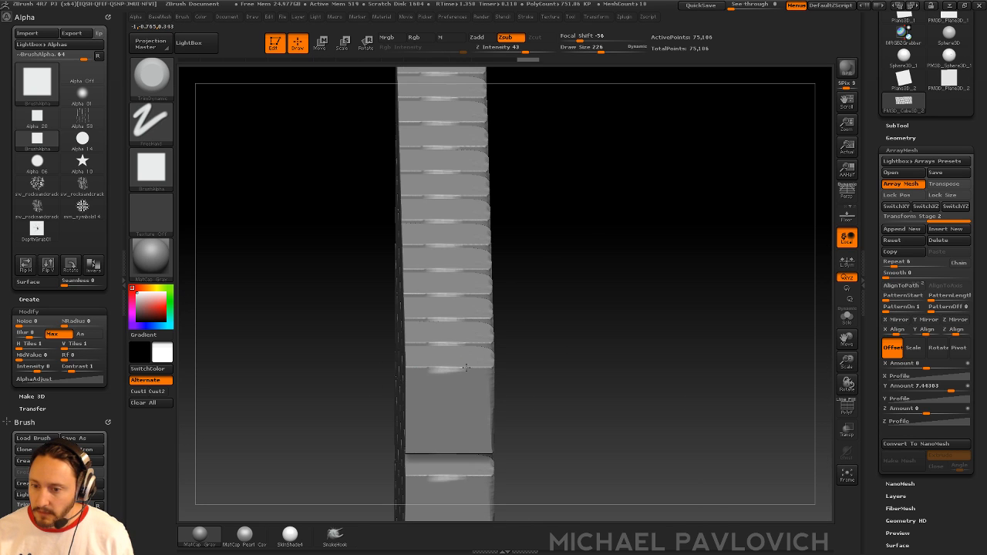
pyautogui.moveTo(575, 379)
pyautogui.mouseDown()
pyautogui.moveTo(456, 396)
pyautogui.moveTo(466, 417)
pyautogui.mouseUp()
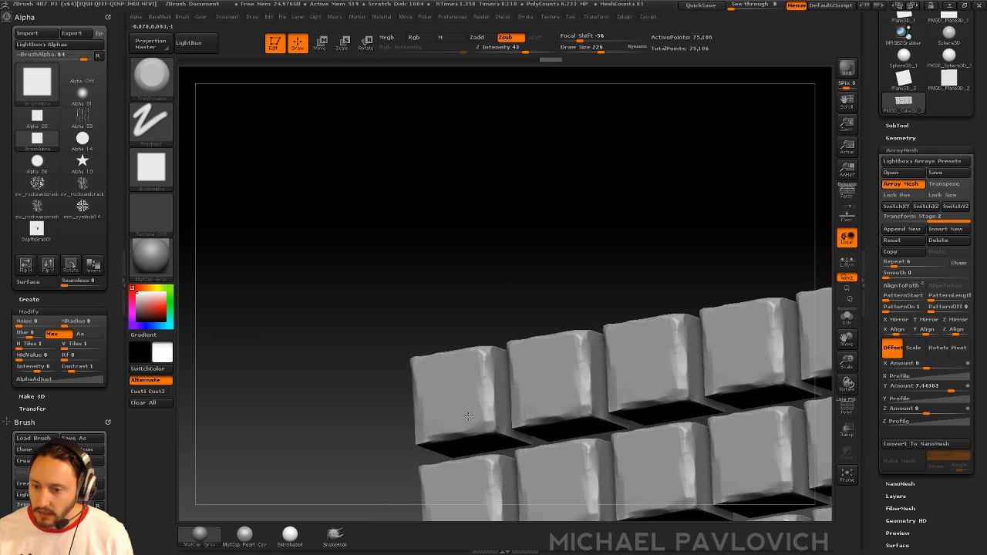
# - Insert the Female Head from the IMM BParts brush onto the front face of the source cube and reposition it
pyautogui.keyDown('shift'); pyautogui.moveTo(466, 417); pyautogui.dragTo(480, 367, button='right'); pyautogui.keyUp('shift')
pyautogui.press('1')
pyautogui.press('b')
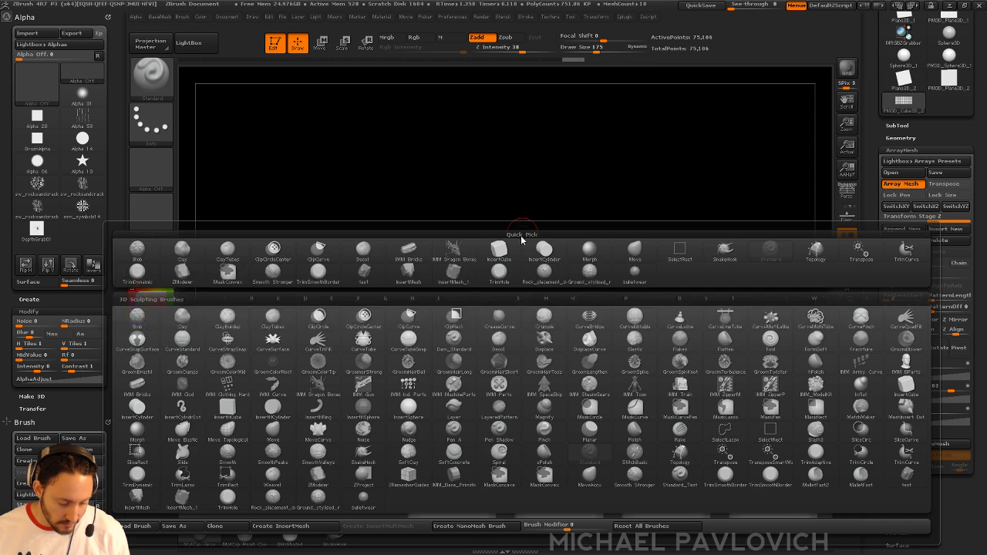
pyautogui.press('i')
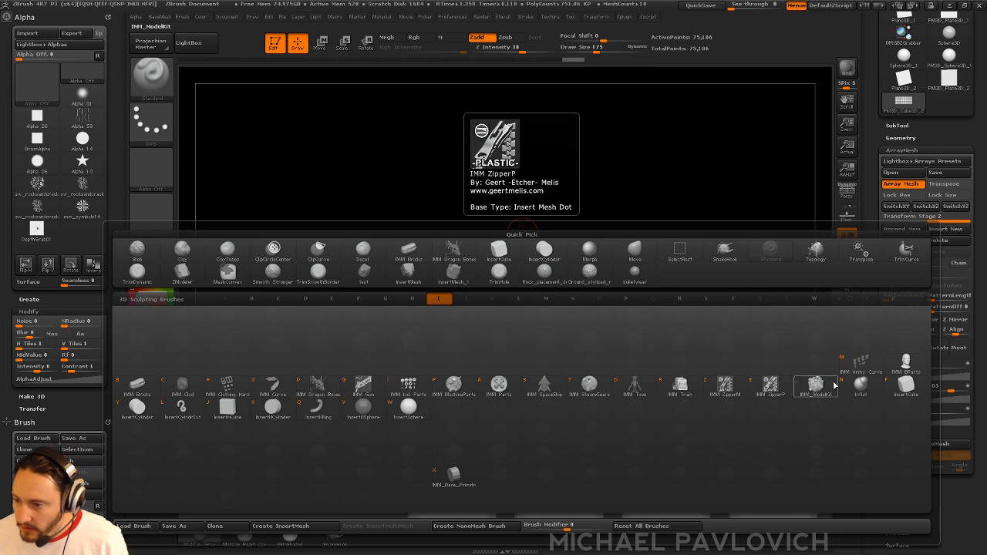
pyautogui.click(906, 361)
pyautogui.press('m')
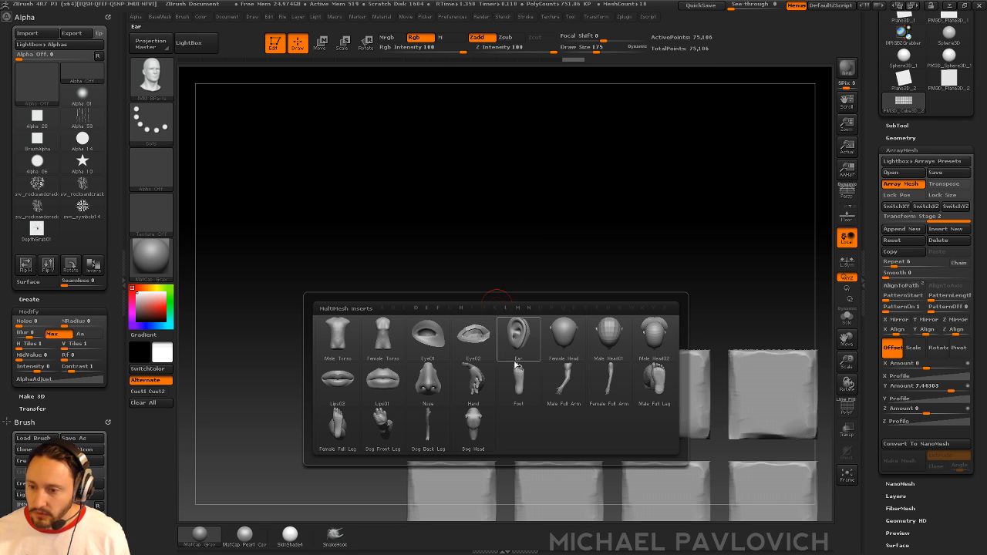
pyautogui.click(567, 343)
pyautogui.moveTo(477, 305)
pyautogui.mouseDown()
pyautogui.moveTo(500, 260)
pyautogui.moveTo(486, 347)
pyautogui.moveTo(449, 364)
pyautogui.moveTo(450, 377)
pyautogui.mouseUp()
pyautogui.moveTo(505, 290); pyautogui.dragTo(563, 258)
pyautogui.press('w')
pyautogui.moveTo(454, 327)
pyautogui.mouseDown()
pyautogui.moveTo(503, 355)
pyautogui.moveTo(503, 404)
pyautogui.mouseUp()
# - Return to Draw mode and re-DynaMesh the source cube to fuse the inserted head with it
pyautogui.press('q')
pyautogui.moveTo(551, 351)
pyautogui.keyDown('shift'); pyautogui.mouseDown()
pyautogui.moveTo(540, 309)
pyautogui.moveTo(579, 335)
pyautogui.mouseUp(); pyautogui.keyUp('shift')
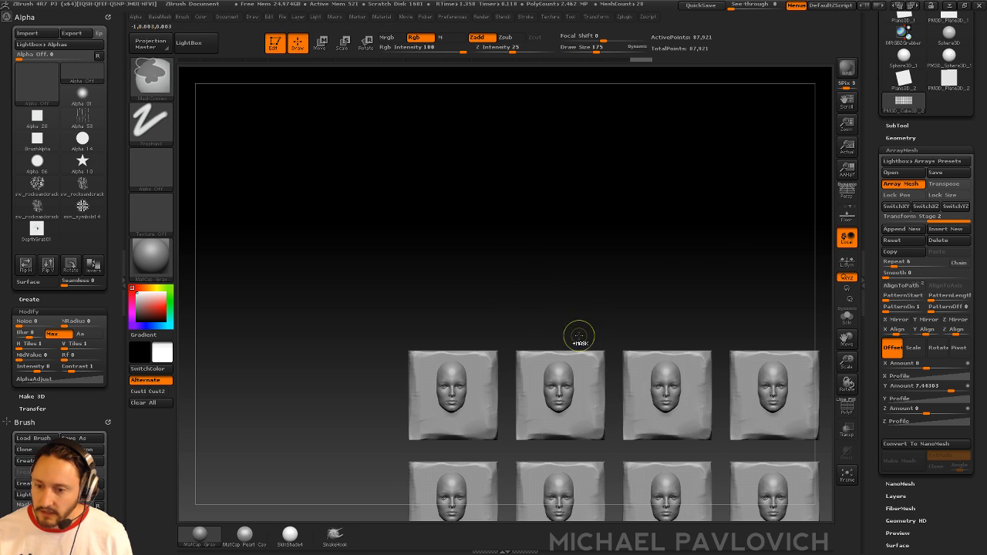
pyautogui.keyDown('ctrl'); pyautogui.moveTo(500, 234); pyautogui.dragTo(548, 284); pyautogui.keyUp('ctrl')
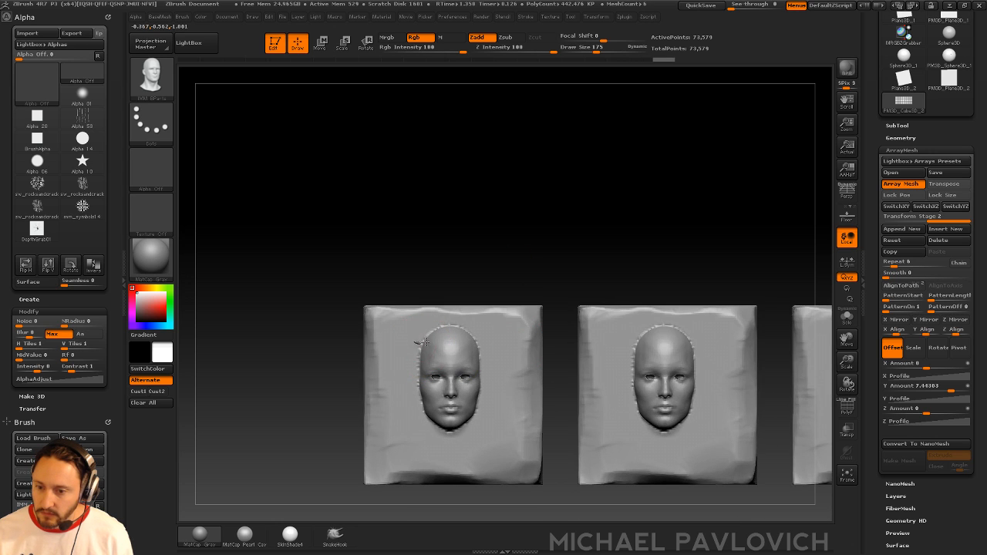
# - Undo the stray head insertion and chisel dents into the block face around the head with the MalletFast brush
pyautogui.moveTo(425, 342); pyautogui.dragTo(435, 347)
pyautogui.hotkey('ctrl', 'z')
pyautogui.press('b')
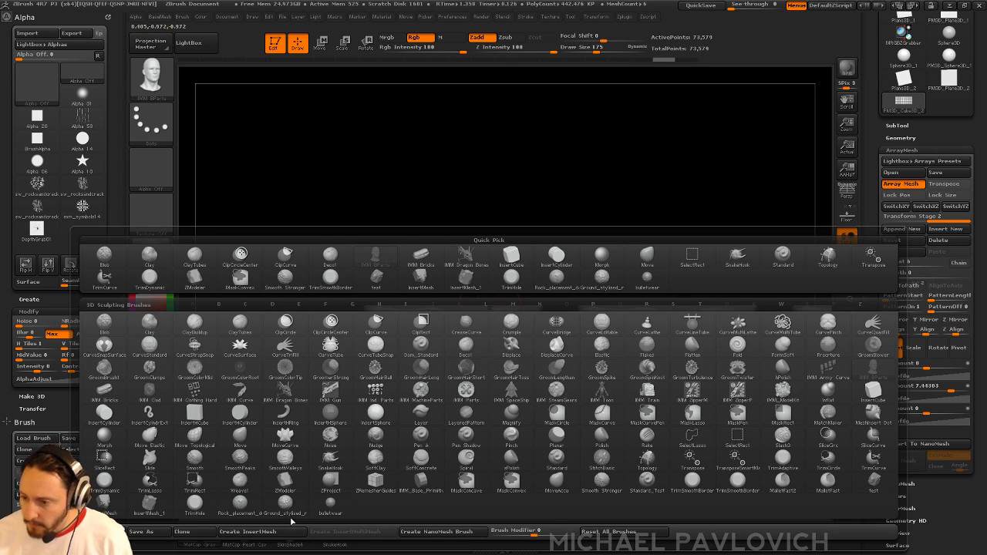
pyautogui.click(802, 486)
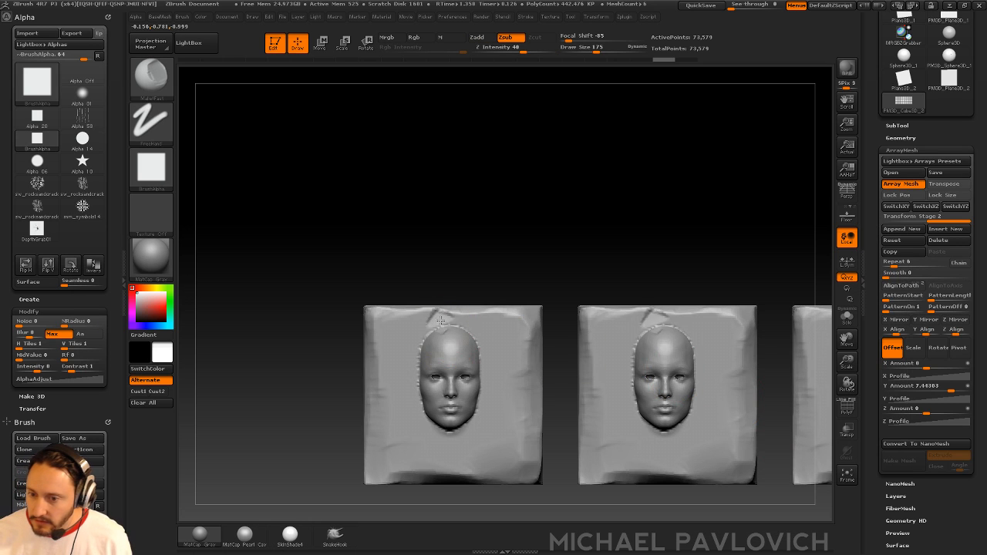
pyautogui.moveTo(497, 318)
pyautogui.mouseDown()
pyautogui.moveTo(522, 359)
pyautogui.moveTo(493, 375)
pyautogui.moveTo(480, 409)
pyautogui.moveTo(418, 403)
pyautogui.moveTo(382, 441)
pyautogui.moveTo(515, 463)
pyautogui.moveTo(523, 419)
pyautogui.mouseUp()
pyautogui.moveTo(519, 362)
pyautogui.keyDown('ctrl'); pyautogui.mouseDown(button='right')
pyautogui.moveTo(491, 177)
pyautogui.moveTo(554, 227)
pyautogui.moveTo(465, 232)
pyautogui.moveTo(518, 217)
pyautogui.moveTo(549, 374)
pyautogui.mouseUp(button='right'); pyautogui.keyUp('ctrl')
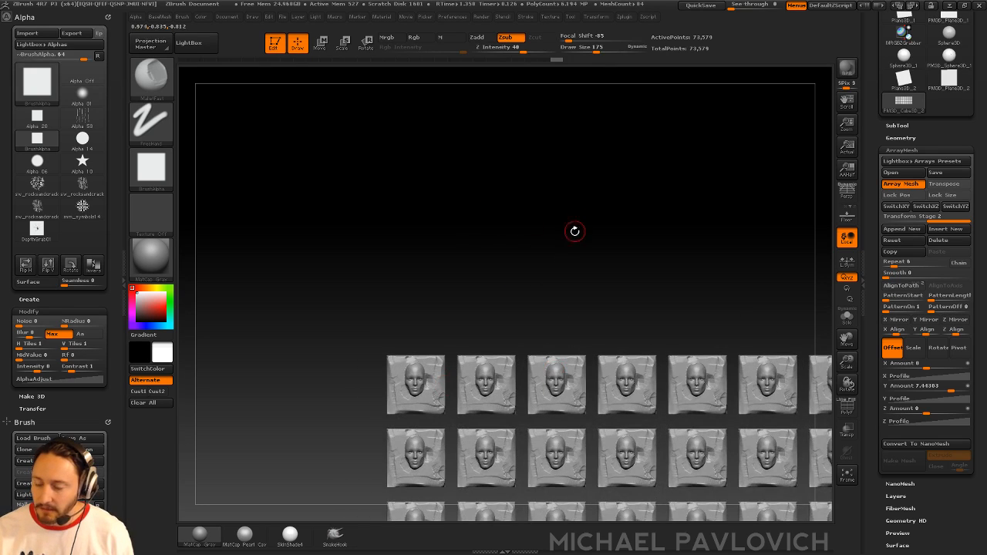
pyautogui.keyDown('alt'); pyautogui.moveTo(575, 230); pyautogui.dragTo(570, 236, button='right'); pyautogui.keyUp('alt')
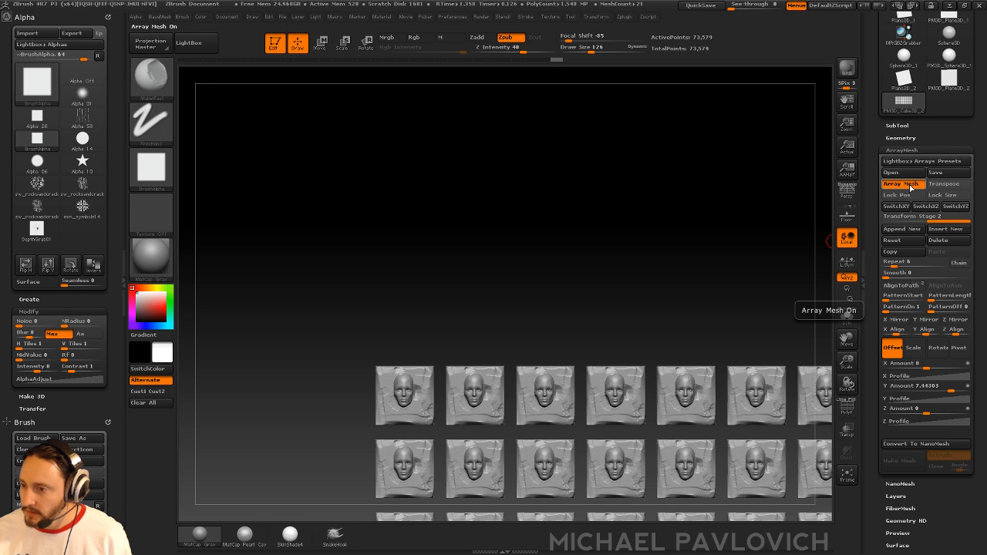
# - Delete the two existing array stages and dismiss the array preset file dialog without loading a file
pyautogui.click(939, 242)
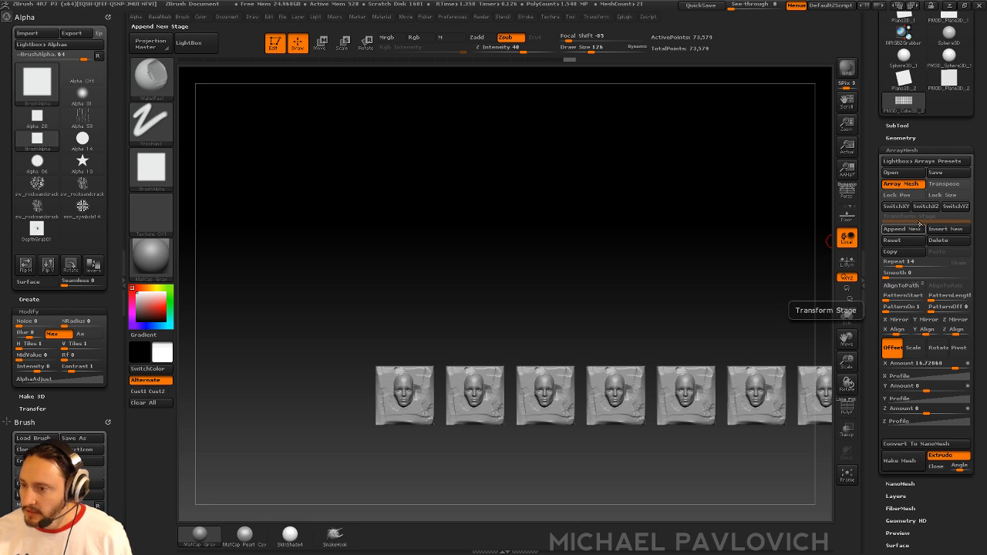
pyautogui.click(939, 241)
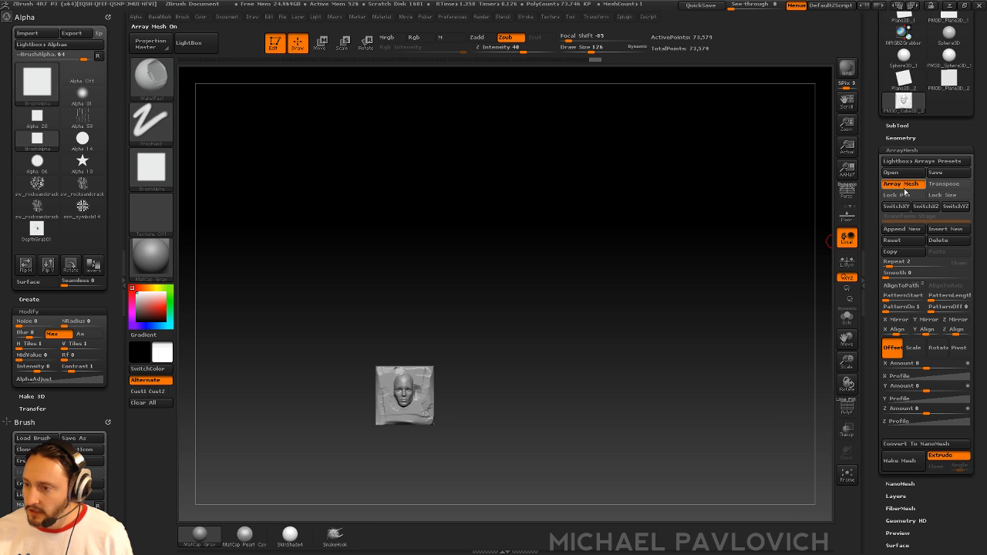
pyautogui.click(907, 175)
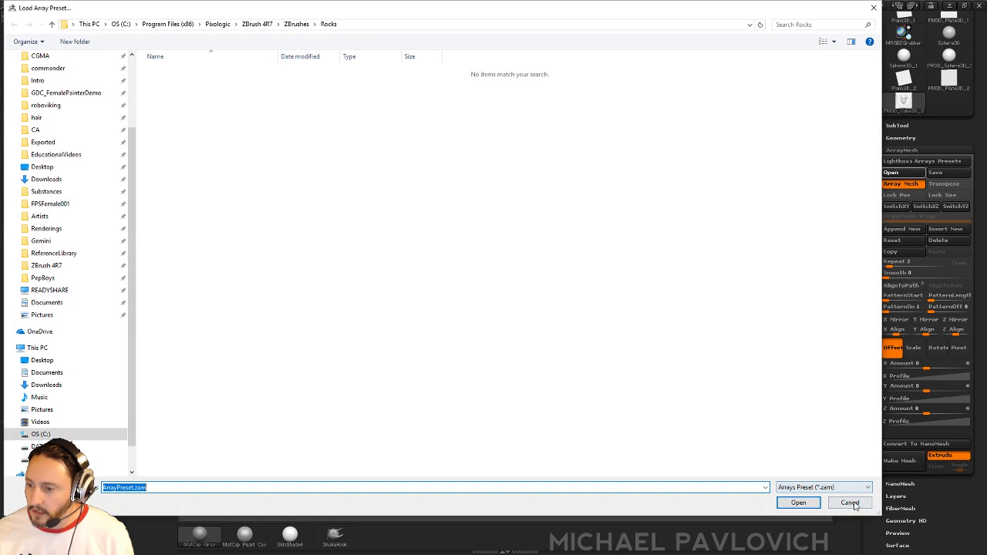
pyautogui.click(850, 503)
# - Apply the ArrayMesh07 brick-pattern preset from LightBox to the head block and close LightBox
pyautogui.click(922, 161)
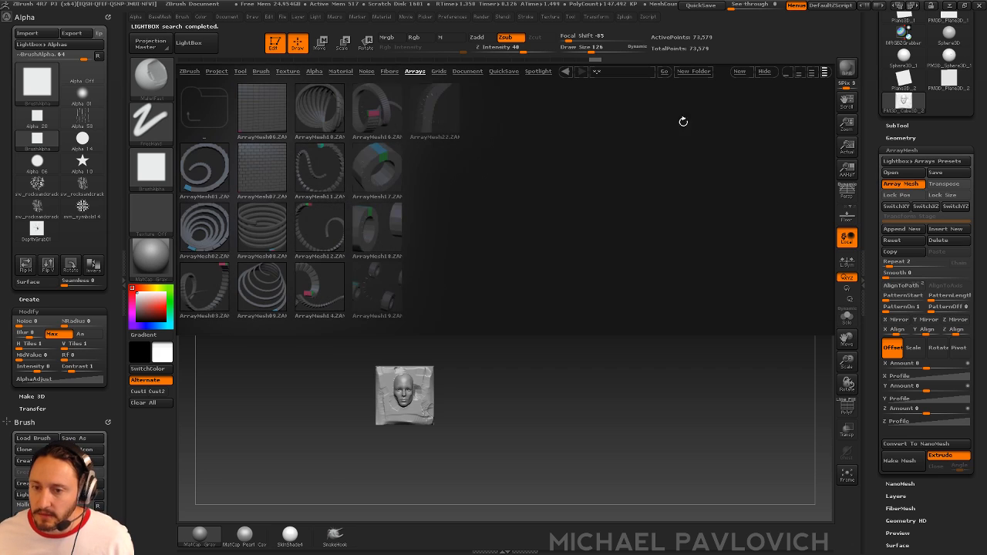
pyautogui.doubleClick(278, 165)
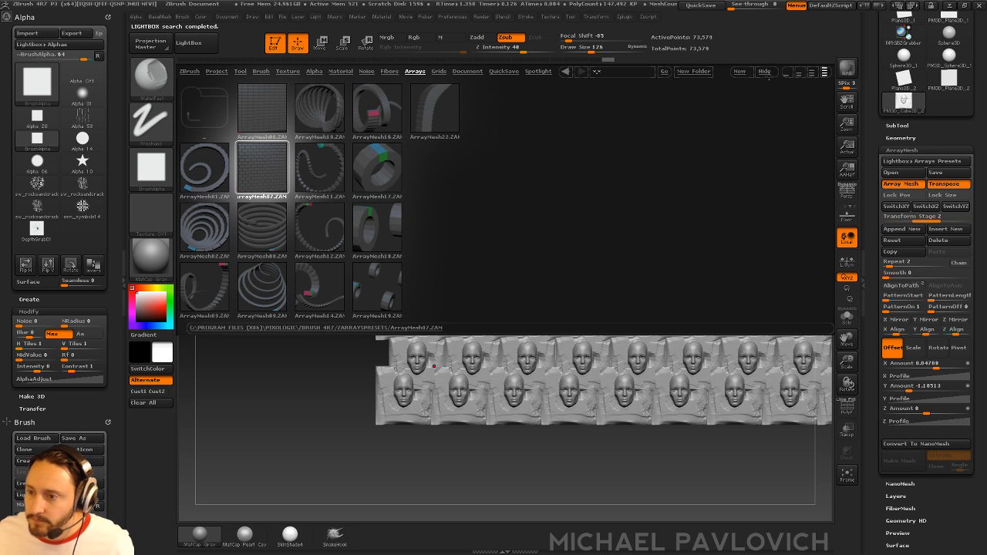
pyautogui.click(768, 73)
pyautogui.keyDown('alt'); pyautogui.moveTo(361, 261); pyautogui.dragTo(388, 284); pyautogui.keyUp('alt')
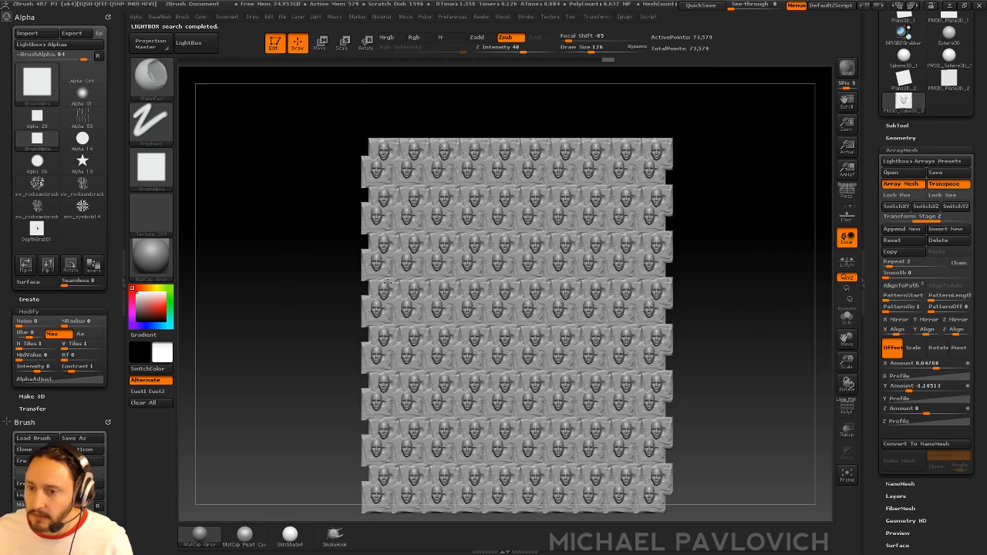
pyautogui.moveTo(736, 201); pyautogui.dragTo(753, 220)
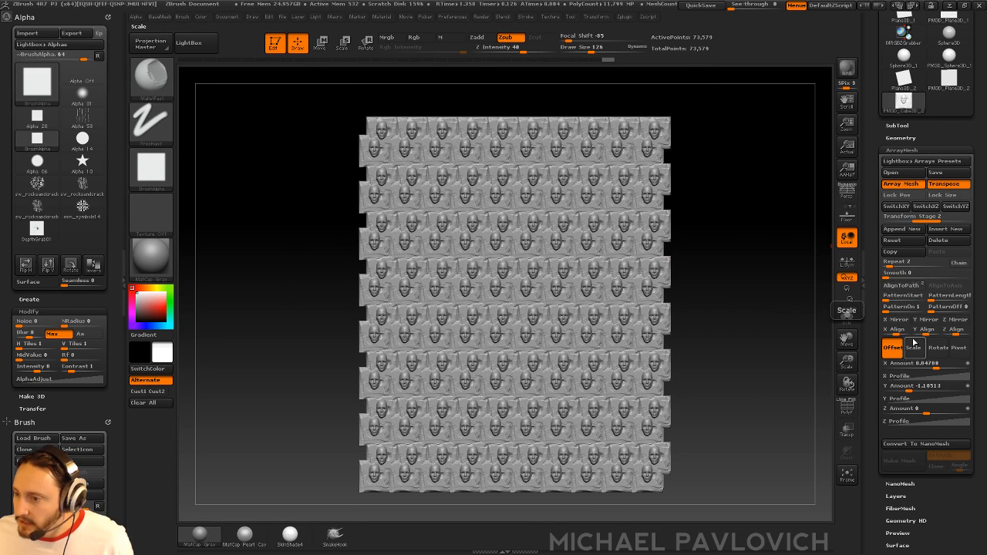
# - Set the X offset of array stage 1 to about 13.83 to space the columns of blocks apart
pyautogui.click(914, 218)
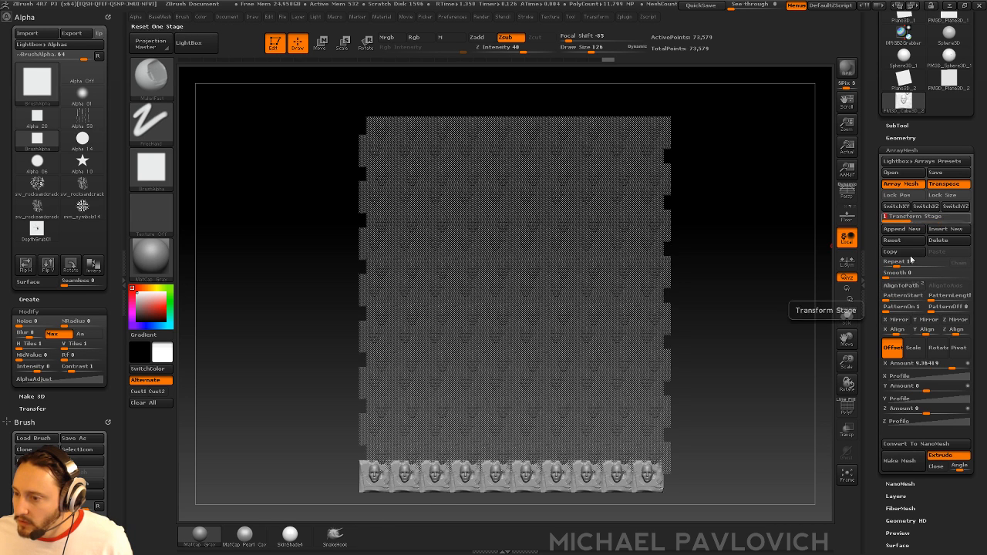
pyautogui.click(952, 365)
pyautogui.moveTo(955, 367); pyautogui.dragTo(955, 368)
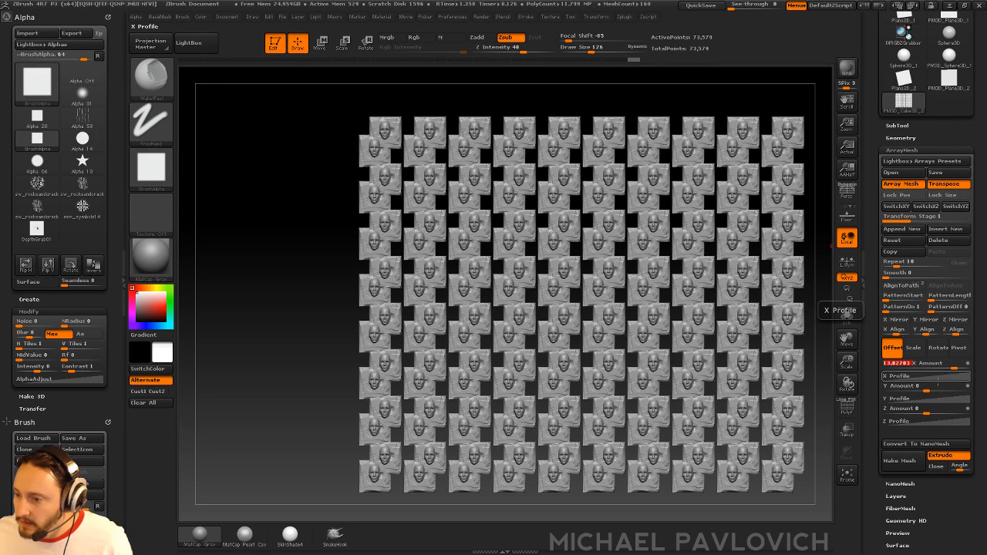
# - Set array stage 2's offset to about 0.138 in X and -4.16 in Y to shift the alternating rows
pyautogui.moveTo(904, 219); pyautogui.dragTo(916, 220)
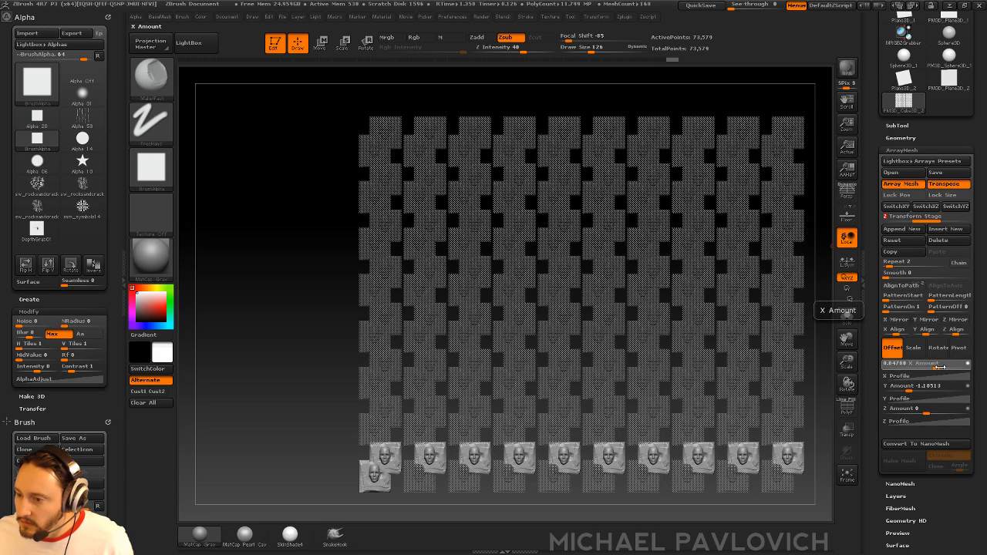
pyautogui.moveTo(937, 368); pyautogui.dragTo(942, 368)
pyautogui.moveTo(941, 367); pyautogui.dragTo(908, 389)
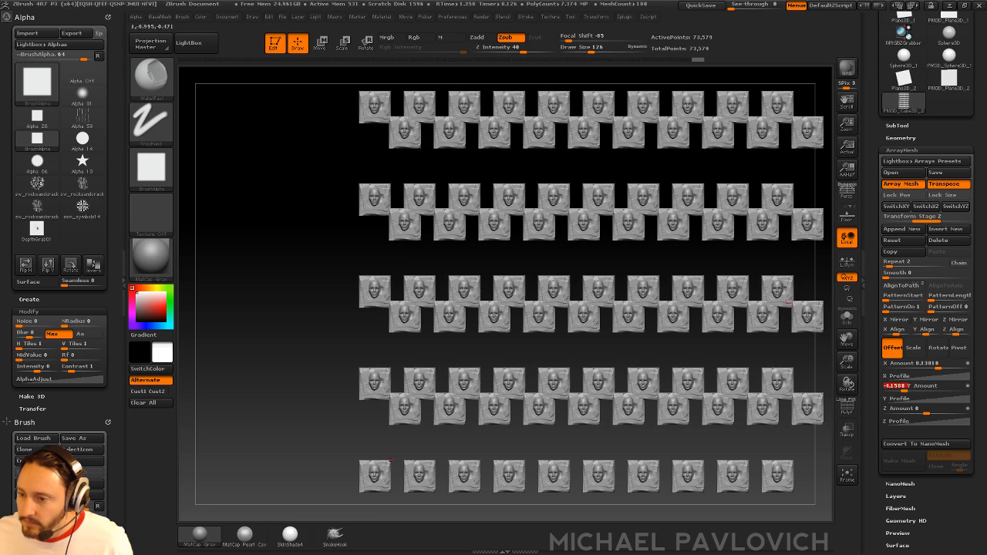
# - Clear the canvas, draw the Cube3D_1 cube in Edit mode and convert it to a PolyMesh3D seen straight on
pyautogui.scroll(5, 866, 204)
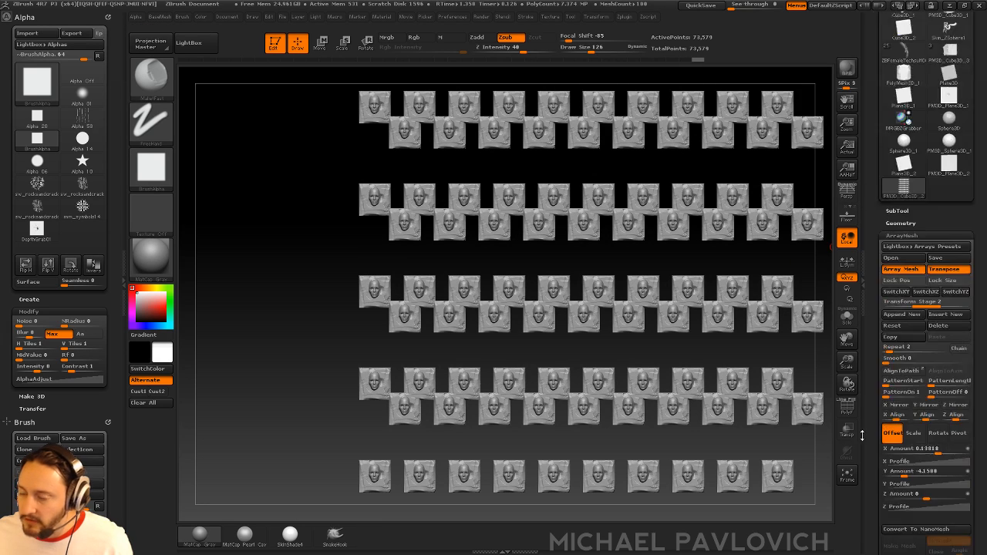
pyautogui.click(274, 42)
pyautogui.hotkey('ctrl', 'n')
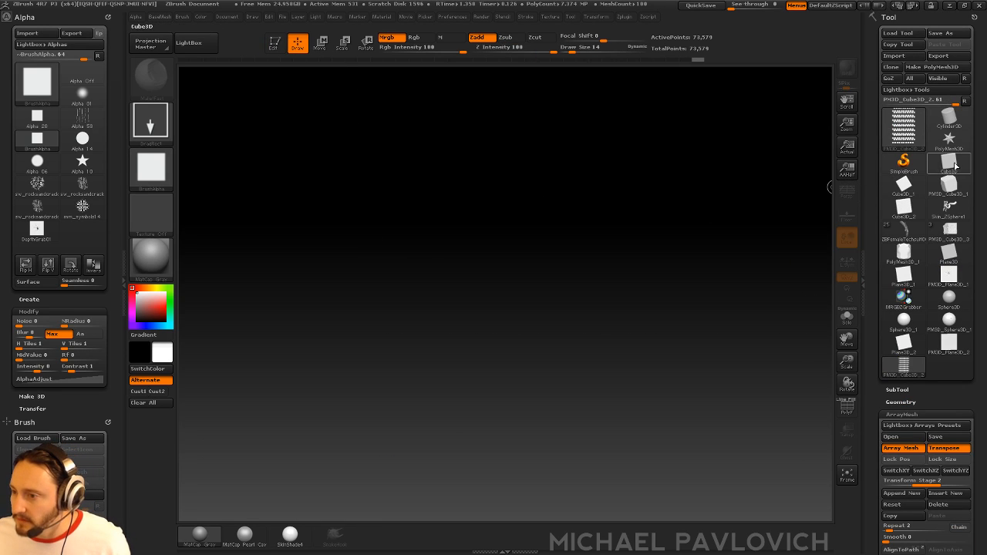
pyautogui.click(904, 187)
pyautogui.moveTo(440, 296); pyautogui.dragTo(330, 185)
pyautogui.click(275, 43)
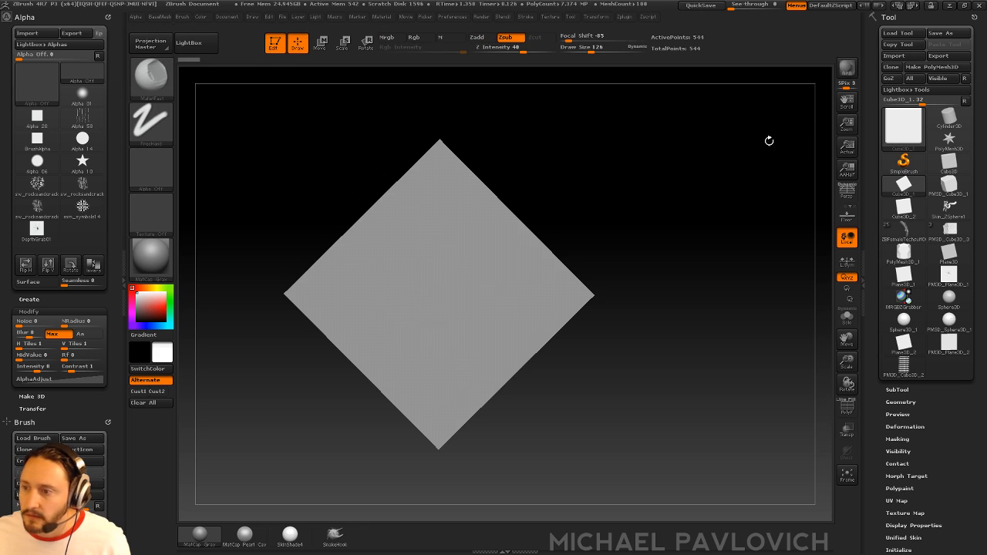
pyautogui.click(946, 67)
pyautogui.keyDown('shift'); pyautogui.moveTo(822, 431); pyautogui.dragTo(909, 525); pyautogui.keyUp('shift')
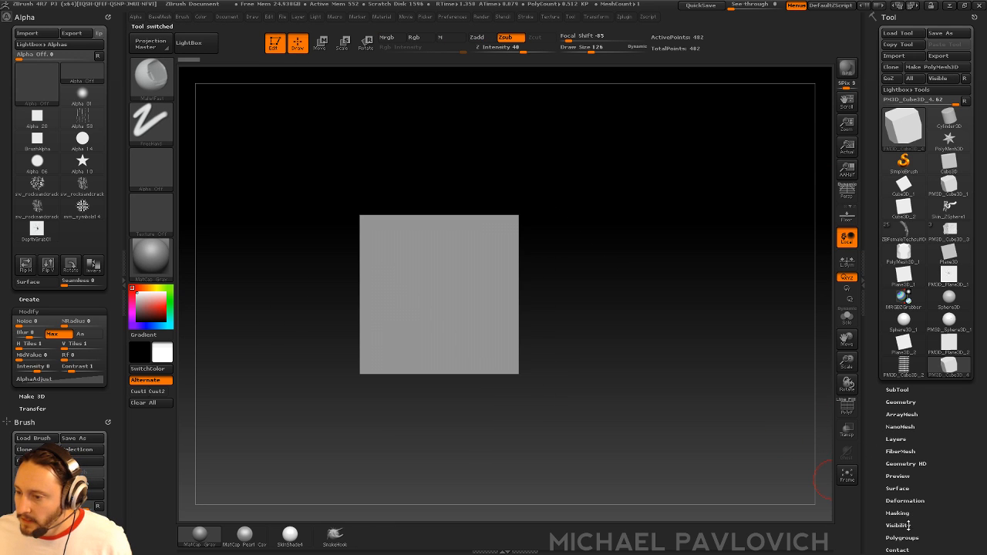
# - Load the ArrayMesh07 preset from LightBox onto the plain cube and show the polyframe on its source block
pyautogui.moveTo(886, 466); pyautogui.dragTo(887, 364)
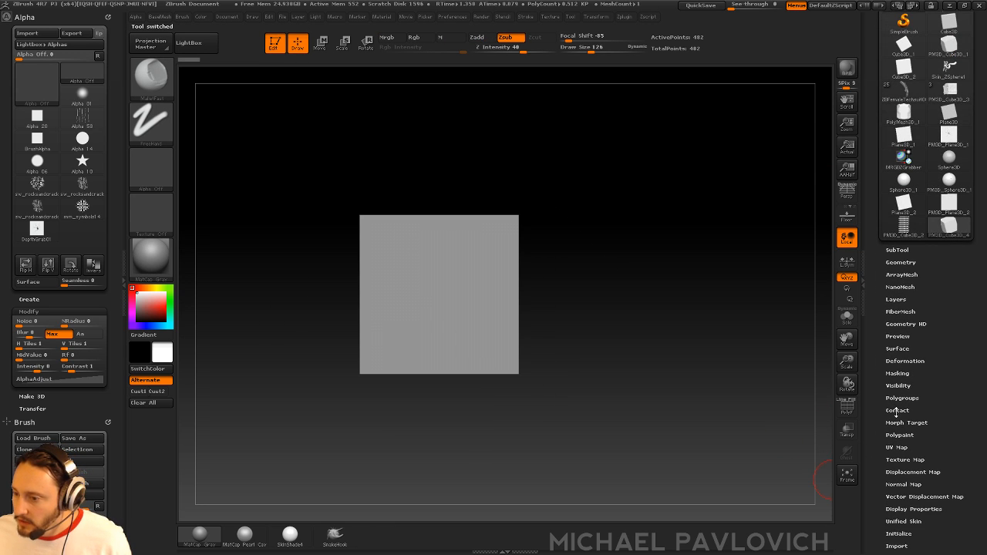
pyautogui.press('shift')
pyautogui.click(901, 274)
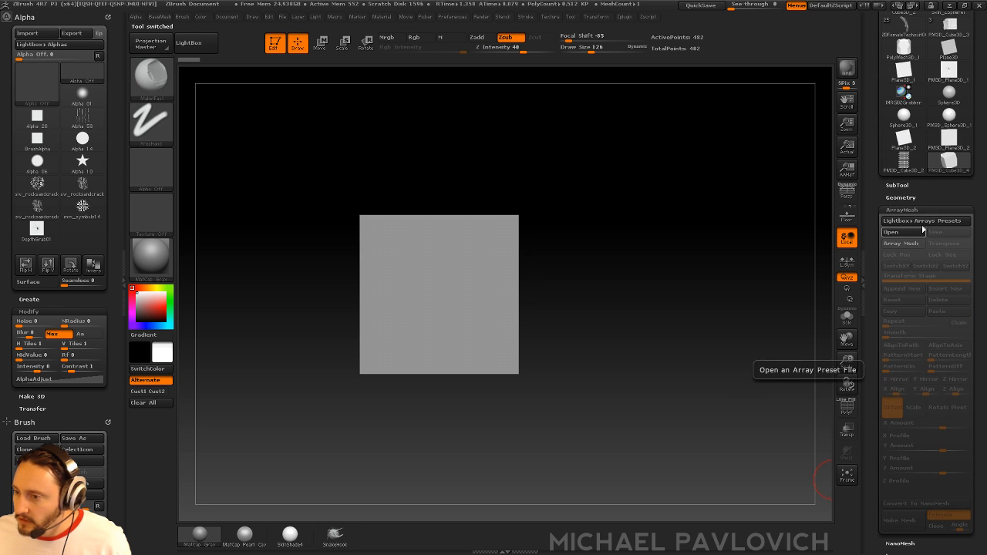
pyautogui.click(922, 221)
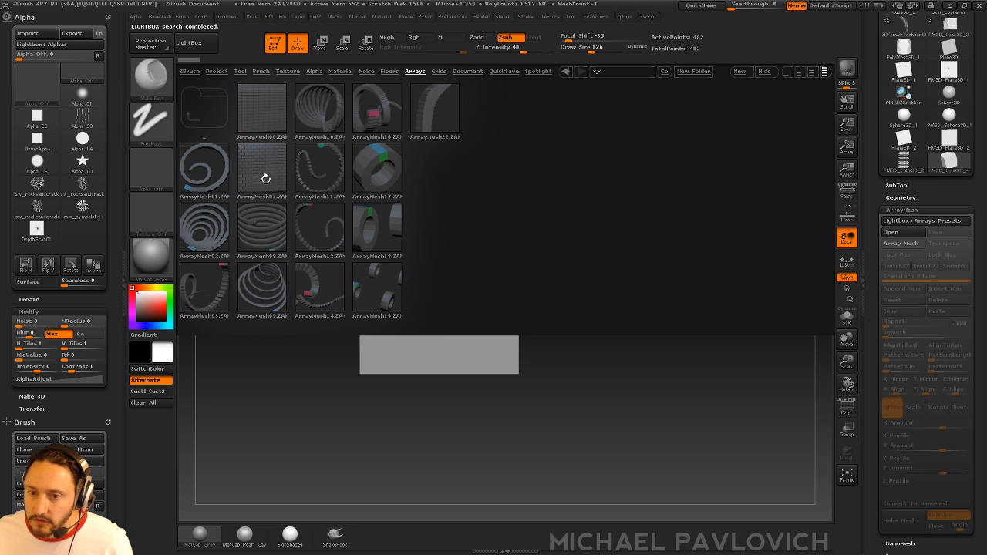
pyautogui.doubleClick(265, 178)
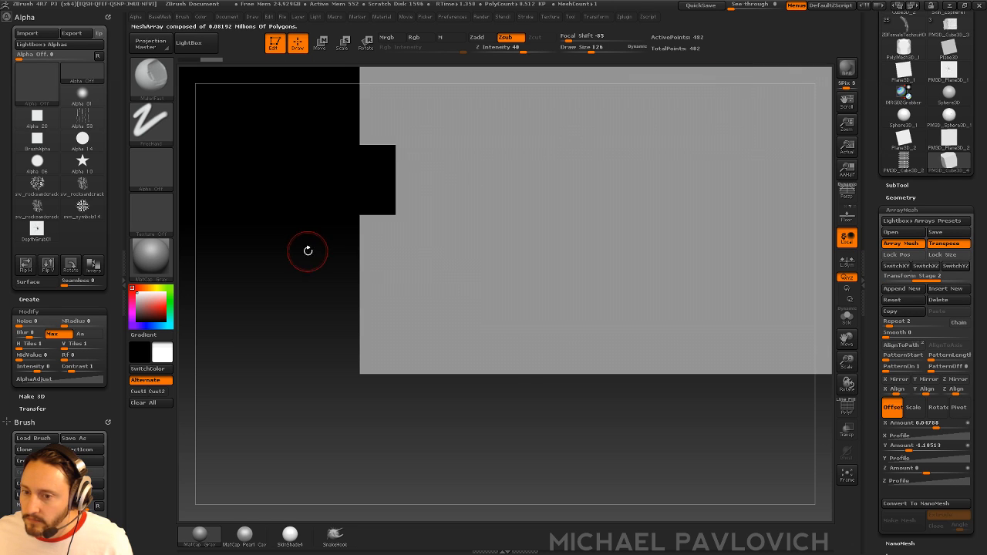
pyautogui.keyDown('alt'); pyautogui.moveTo(307, 251); pyautogui.dragTo(267, 239); pyautogui.keyUp('alt')
pyautogui.keyDown('alt'); pyautogui.moveTo(786, 472); pyautogui.dragTo(783, 474); pyautogui.keyUp('alt')
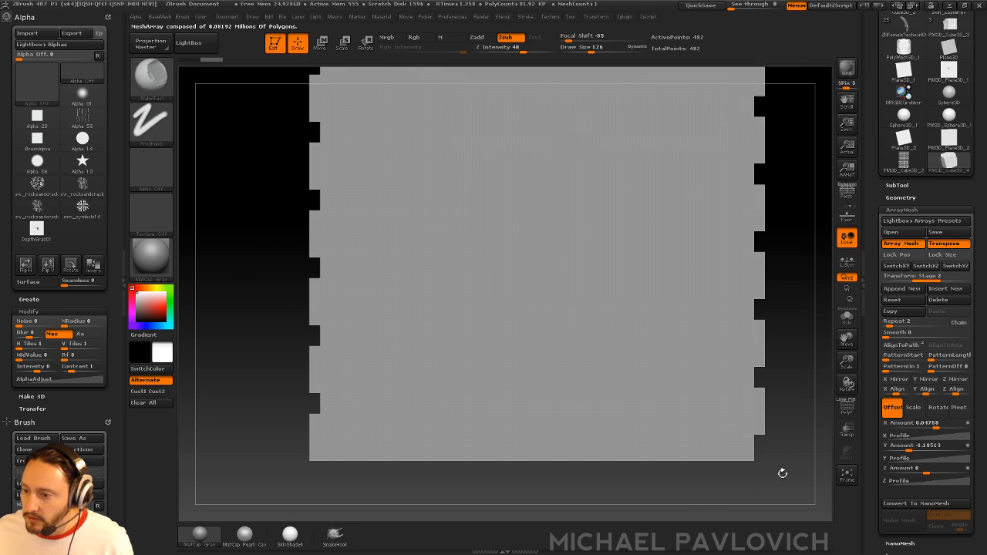
pyautogui.click(849, 411)
pyautogui.keyDown('alt'); pyautogui.moveTo(234, 444); pyautogui.dragTo(264, 404); pyautogui.keyUp('alt')
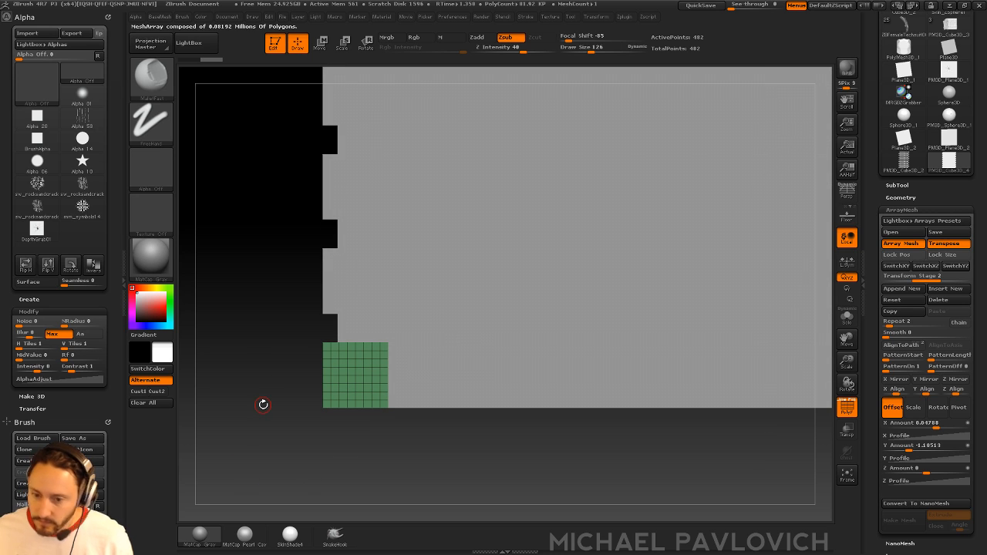
# - Try dragging the Move transpose line on the array, undo the change, and turn on Lock Pos and Lock Size
pyautogui.press('w')
pyautogui.moveTo(359, 379); pyautogui.dragTo(353, 287)
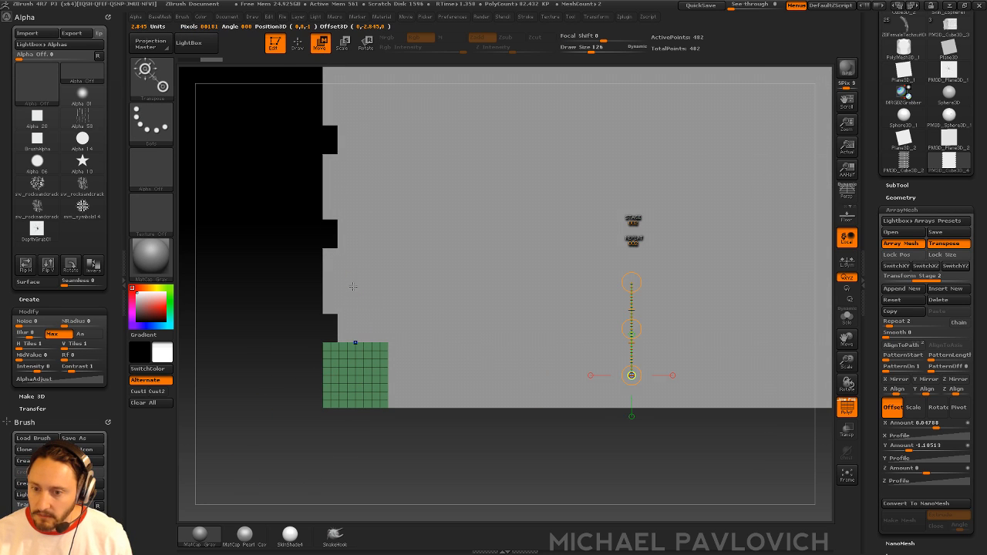
pyautogui.moveTo(631, 282); pyautogui.dragTo(633, 329)
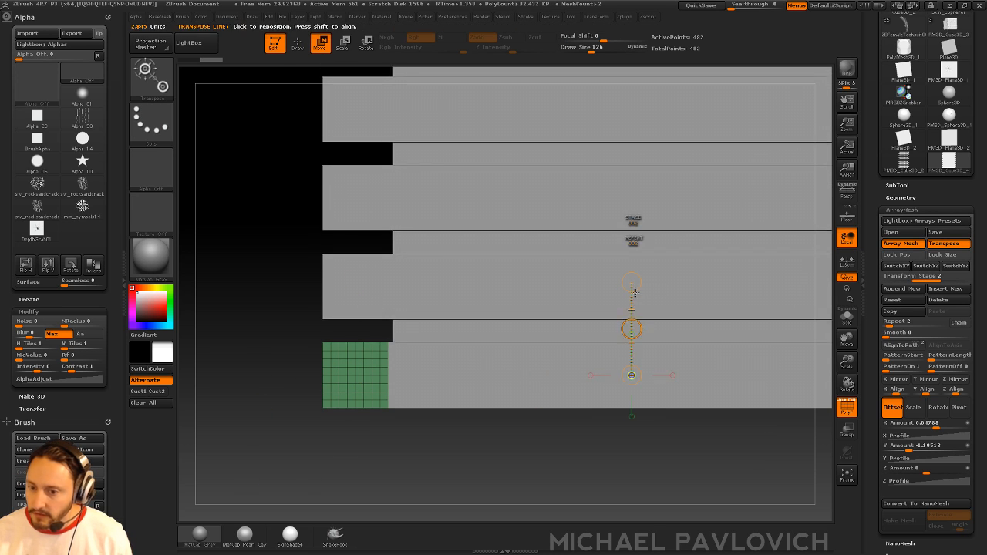
pyautogui.hotkey('ctrl', 'z')
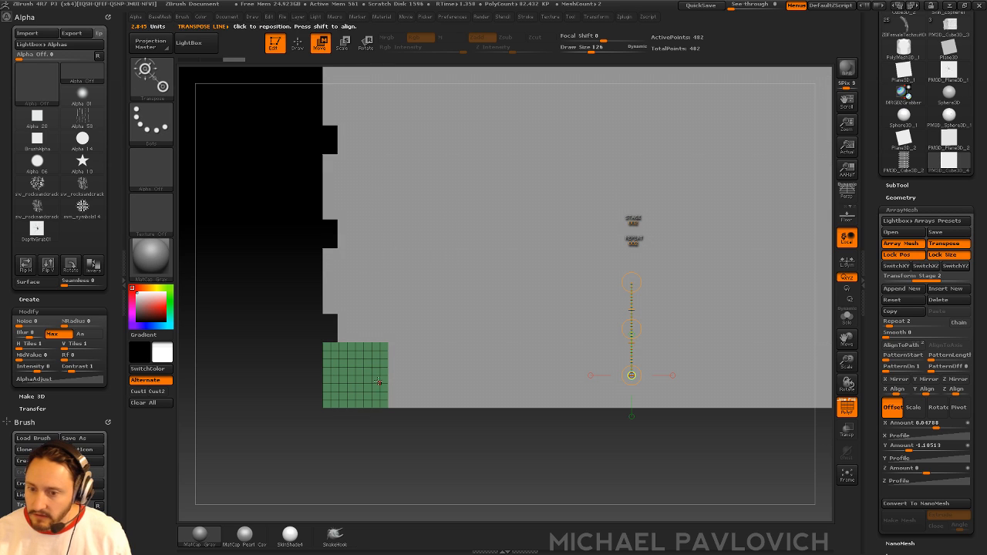
# - Centre a Move transpose line on the source block, align it horizontally, and undo the trial change to the array rows
pyautogui.keyDown('shift'); pyautogui.moveTo(363, 375); pyautogui.dragTo(364, 283); pyautogui.keyUp('shift')
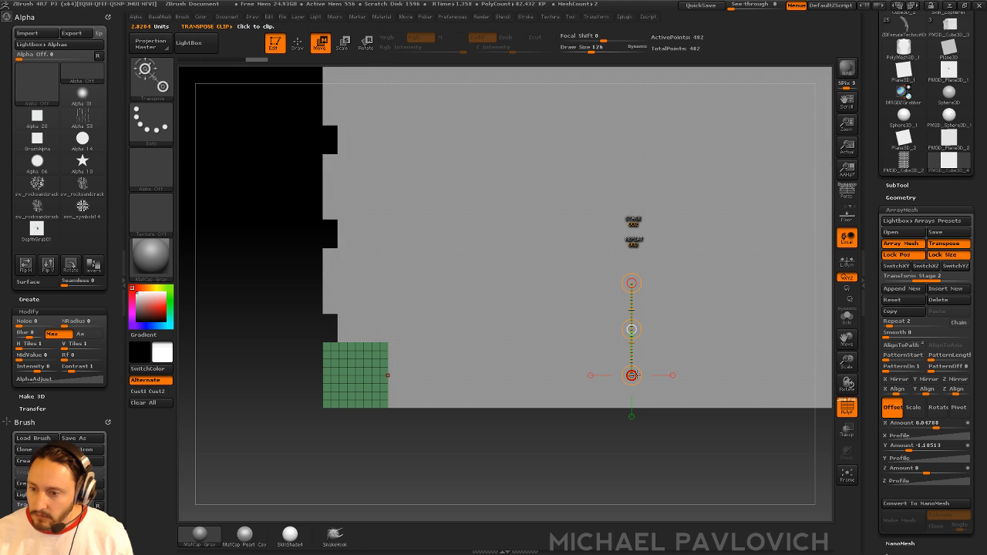
pyautogui.click(632, 376)
pyautogui.moveTo(353, 378); pyautogui.dragTo(354, 377)
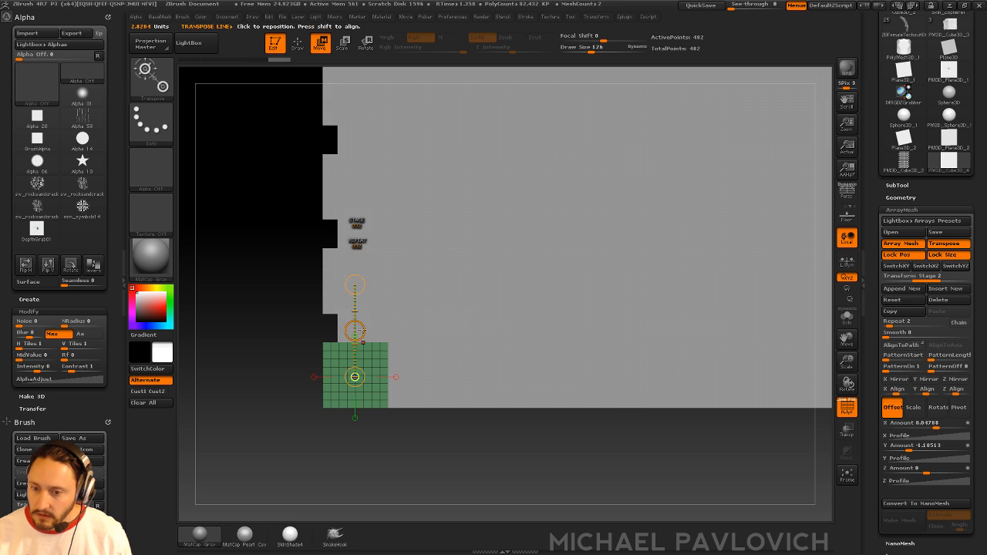
pyautogui.moveTo(354, 284); pyautogui.dragTo(354, 320)
pyautogui.click(315, 378)
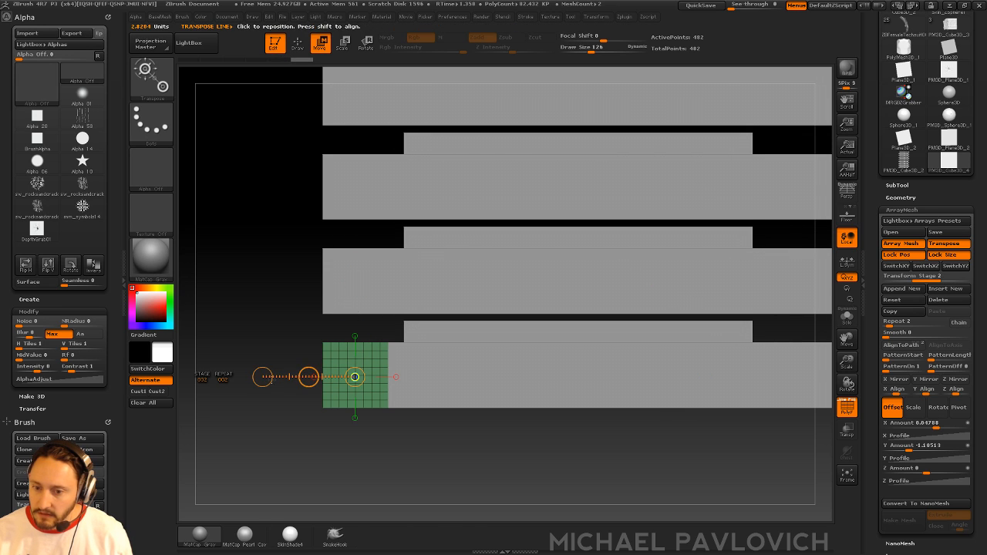
pyautogui.hotkey('ctrl', 'z')
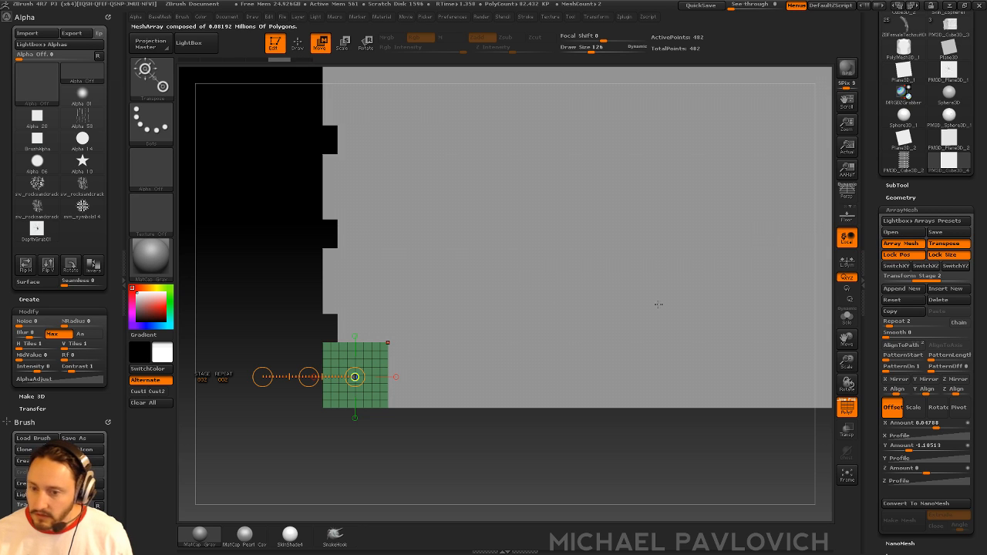
# - Turn off the array's Transpose and squash the source block in width and height to open gaps between the blocks
pyautogui.press('q')
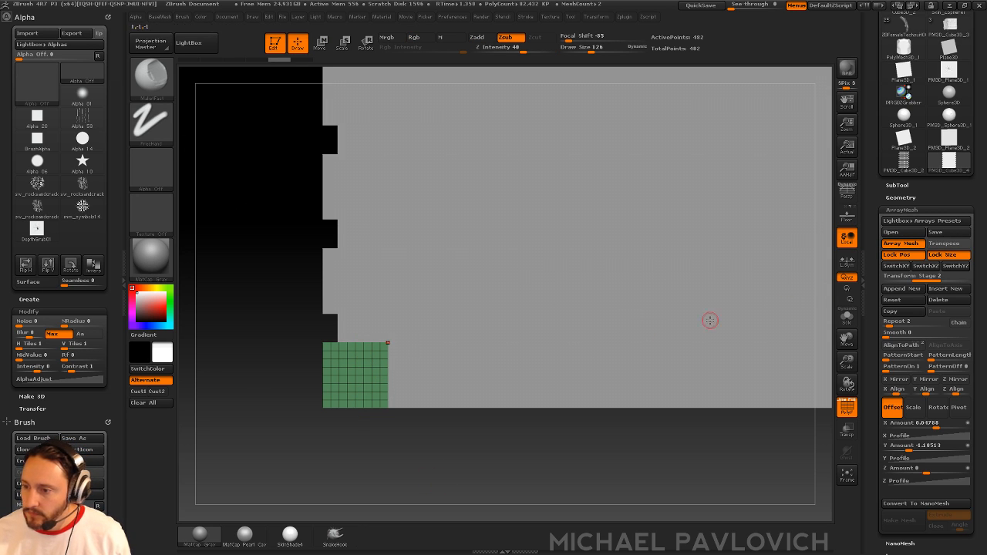
pyautogui.press('w')
pyautogui.moveTo(263, 377)
pyautogui.mouseDown()
pyautogui.moveTo(286, 376)
pyautogui.moveTo(277, 374)
pyautogui.mouseUp()
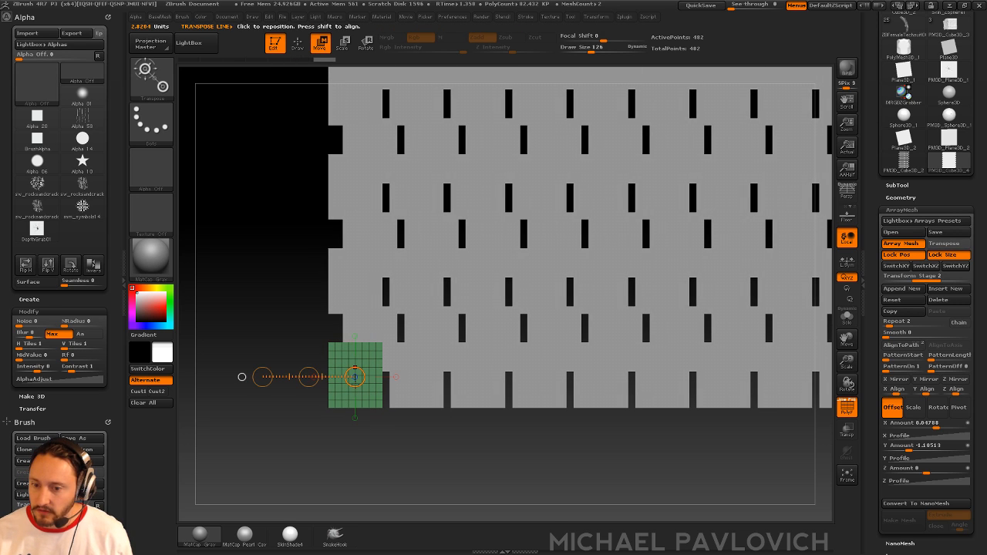
pyautogui.moveTo(355, 383)
pyautogui.mouseDown()
pyautogui.moveTo(404, 260)
pyautogui.moveTo(452, 363)
pyautogui.moveTo(355, 472)
pyautogui.moveTo(352, 429)
pyautogui.mouseUp()
pyautogui.moveTo(461, 472)
pyautogui.keyDown('alt'); pyautogui.mouseDown()
pyautogui.moveTo(460, 412)
pyautogui.moveTo(516, 476)
pyautogui.moveTo(513, 446)
pyautogui.mouseUp(); pyautogui.keyUp('alt')
pyautogui.press('q')
pyautogui.keyDown('alt'); pyautogui.moveTo(760, 297); pyautogui.dragTo(781, 320); pyautogui.keyUp('alt')
pyautogui.moveTo(773, 259); pyautogui.dragTo(766, 296)
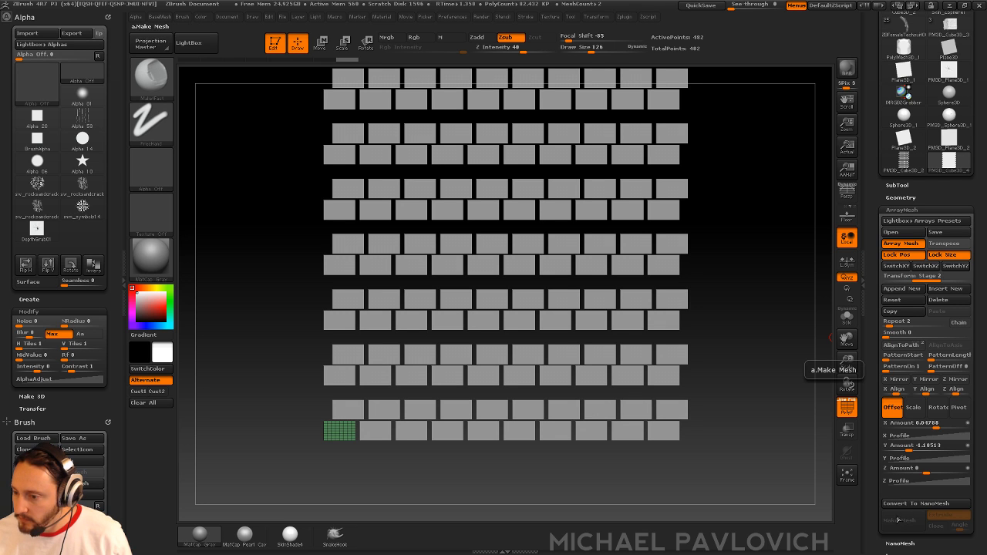
# - Set Transform Stage to 1, bake that stage into real geometry with Make Mesh, and turn off Array Mesh
pyautogui.keyDown('alt'); pyautogui.moveTo(743, 310); pyautogui.dragTo(721, 325); pyautogui.keyUp('alt')
pyautogui.moveTo(927, 279); pyautogui.dragTo(950, 280)
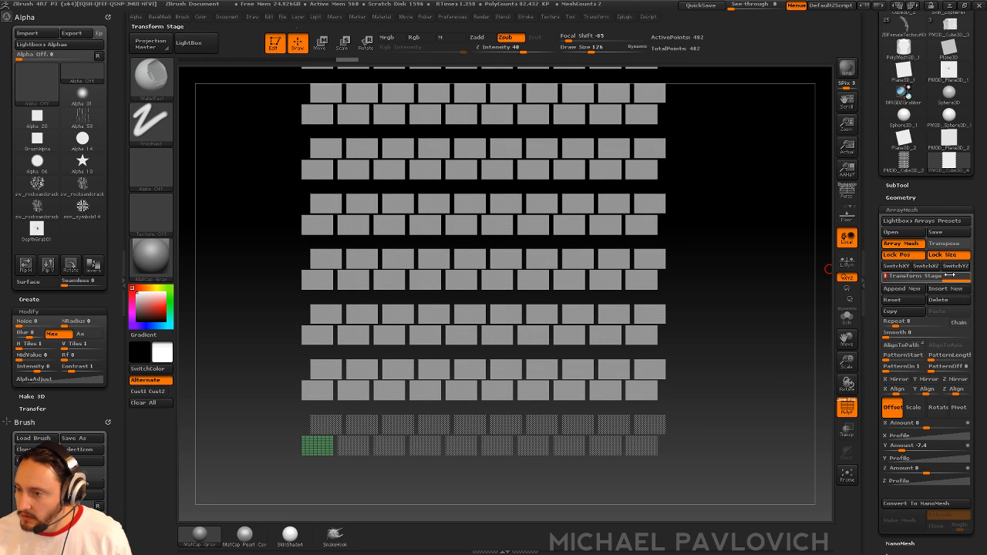
pyautogui.keyDown('alt'); pyautogui.moveTo(752, 288); pyautogui.dragTo(809, 330); pyautogui.keyUp('alt')
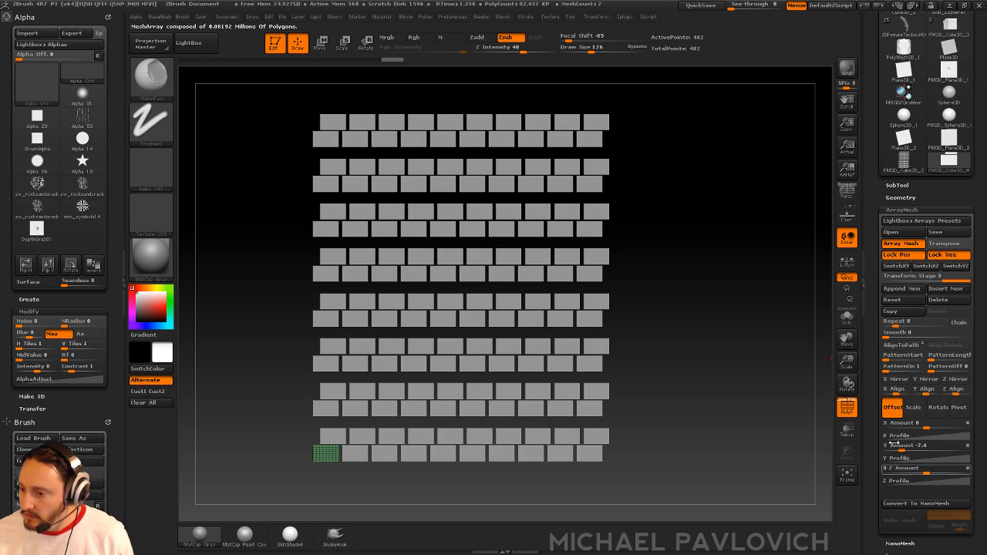
pyautogui.moveTo(918, 276); pyautogui.dragTo(889, 275)
pyautogui.keyDown('alt'); pyautogui.moveTo(787, 377); pyautogui.dragTo(815, 399); pyautogui.keyUp('alt')
pyautogui.click(901, 522)
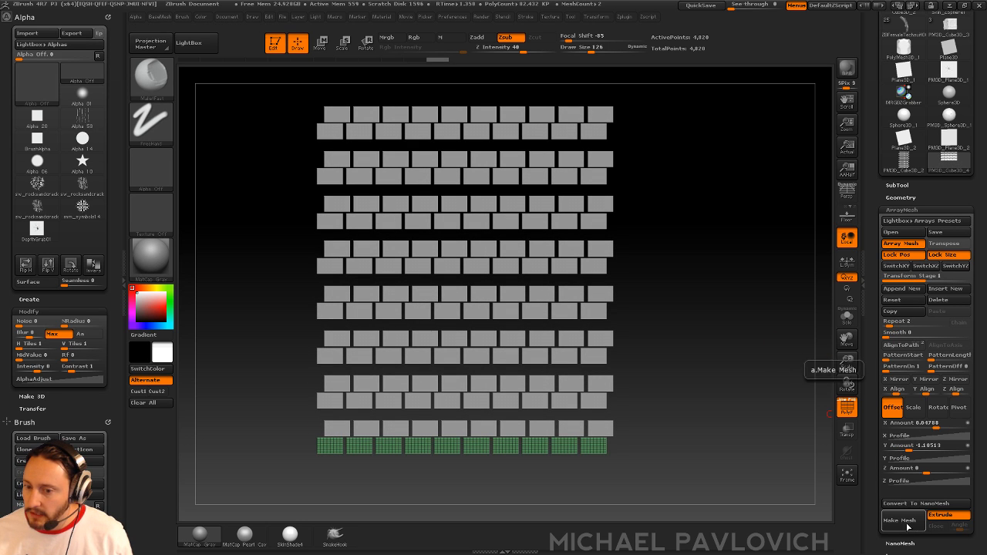
pyautogui.click(911, 244)
# - Duplicate the row of blocks directly above itself with the Move transpose line and shift the copy sideways by about half a block
pyautogui.press('w')
pyautogui.keyDown('shift'); pyautogui.moveTo(504, 419); pyautogui.dragTo(506, 316); pyautogui.keyUp('shift')
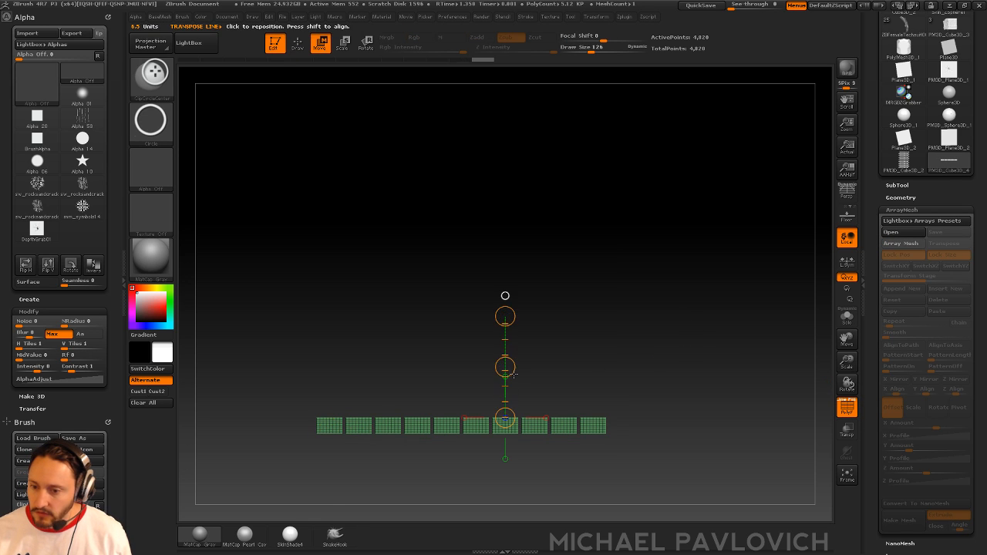
pyautogui.keyDown('ctrl'); pyautogui.moveTo(506, 367); pyautogui.dragTo(507, 346); pyautogui.keyUp('ctrl')
pyautogui.moveTo(473, 404); pyautogui.dragTo(687, 404)
pyautogui.moveTo(579, 403)
pyautogui.mouseDown()
pyautogui.moveTo(597, 402)
pyautogui.moveTo(554, 328)
pyautogui.mouseUp()
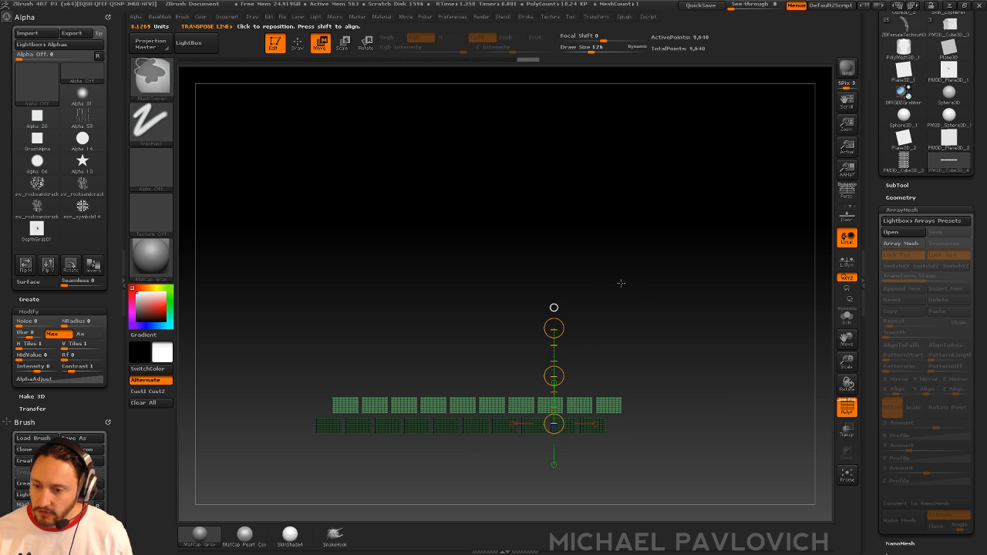
# - Clear the mask, duplicate the pair of staggered rows upward, and repeat that duplication four times to build twelve rows
pyautogui.keyDown('ctrl'); pyautogui.moveTo(622, 282); pyautogui.dragTo(634, 297); pyautogui.keyUp('ctrl')
pyautogui.keyDown('shift'); pyautogui.moveTo(496, 406); pyautogui.dragTo(495, 325); pyautogui.keyUp('shift')
pyautogui.keyDown('ctrl'); pyautogui.moveTo(496, 364); pyautogui.dragTo(495, 324); pyautogui.keyUp('ctrl')
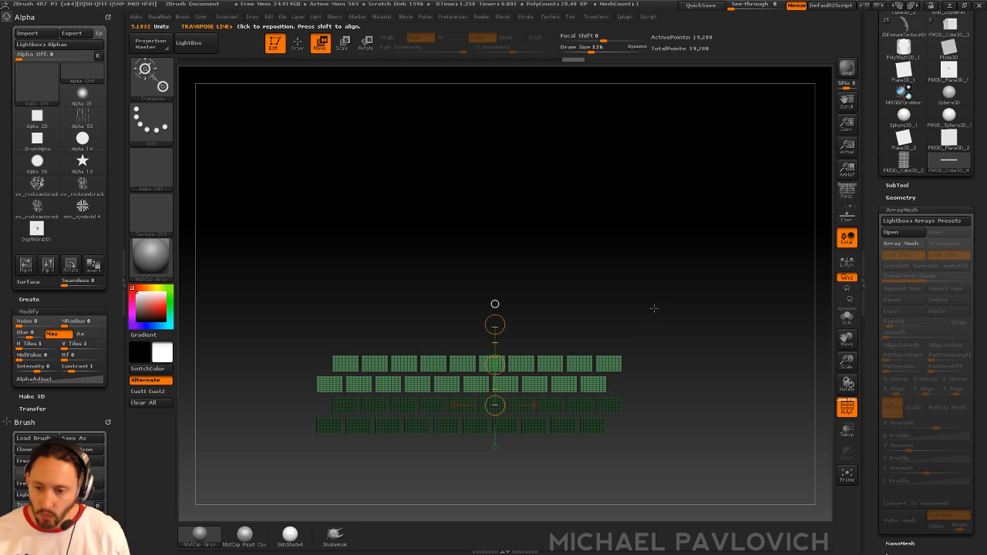
pyautogui.hotkey('ctrl', 'shift', 'd')
pyautogui.hotkey('ctrl', 'shift', 'd')
pyautogui.hotkey('ctrl', 'shift', 'd')
pyautogui.hotkey('ctrl', 'shift', 'd')
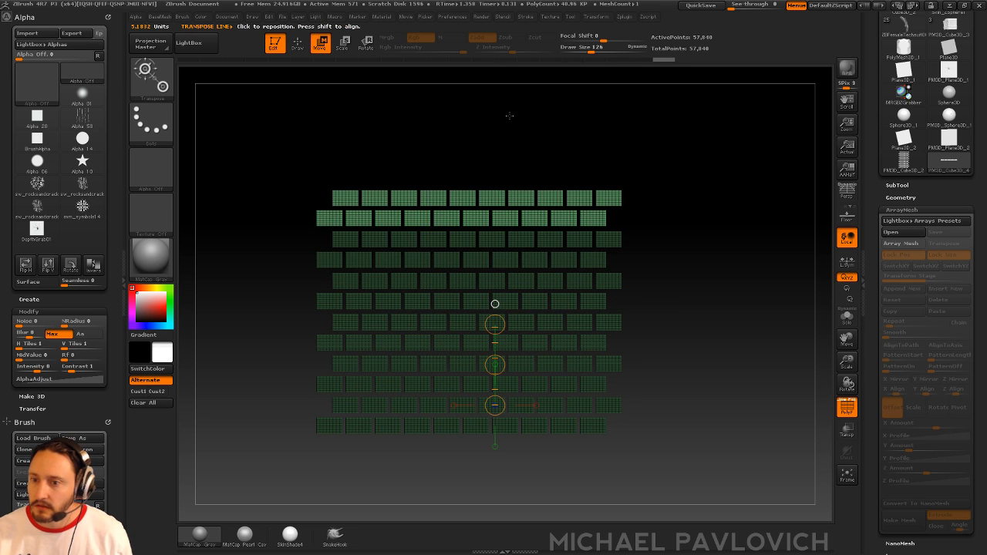
# - Clear the mask on the brick wall, return to Draw mode and hide the polyframe
pyautogui.click(526, 16)
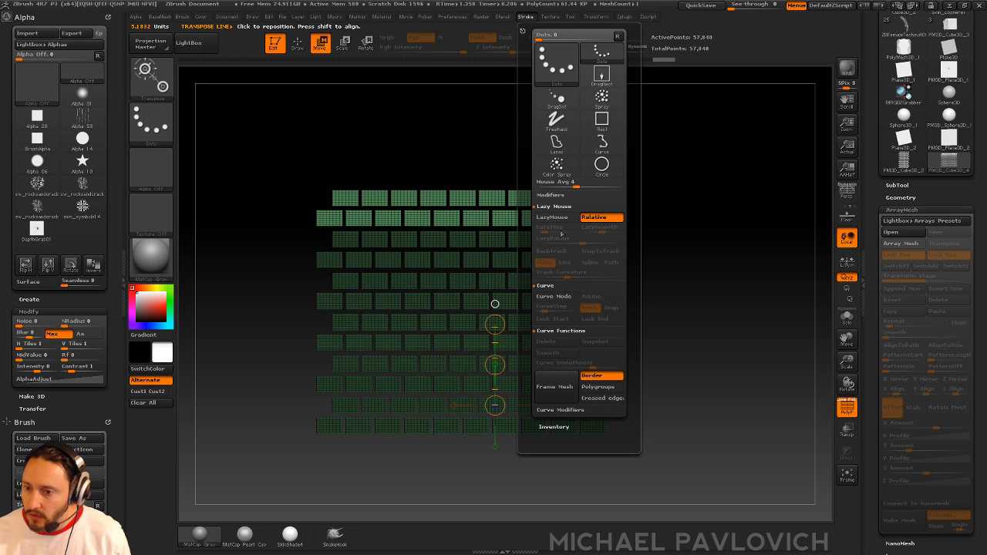
pyautogui.keyDown('ctrl'); pyautogui.moveTo(702, 259); pyautogui.dragTo(743, 294); pyautogui.keyUp('ctrl')
pyautogui.press('q')
pyautogui.click(847, 407)
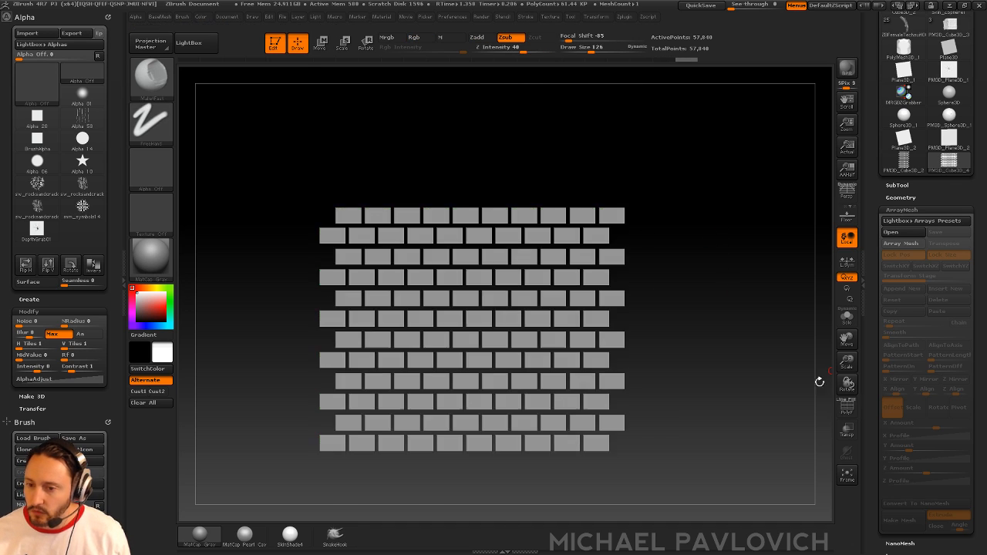
pyautogui.moveTo(739, 353)
pyautogui.mouseDown()
pyautogui.moveTo(780, 360)
pyautogui.moveTo(727, 355)
pyautogui.moveTo(749, 359)
pyautogui.moveTo(751, 351)
pyautogui.mouseUp()
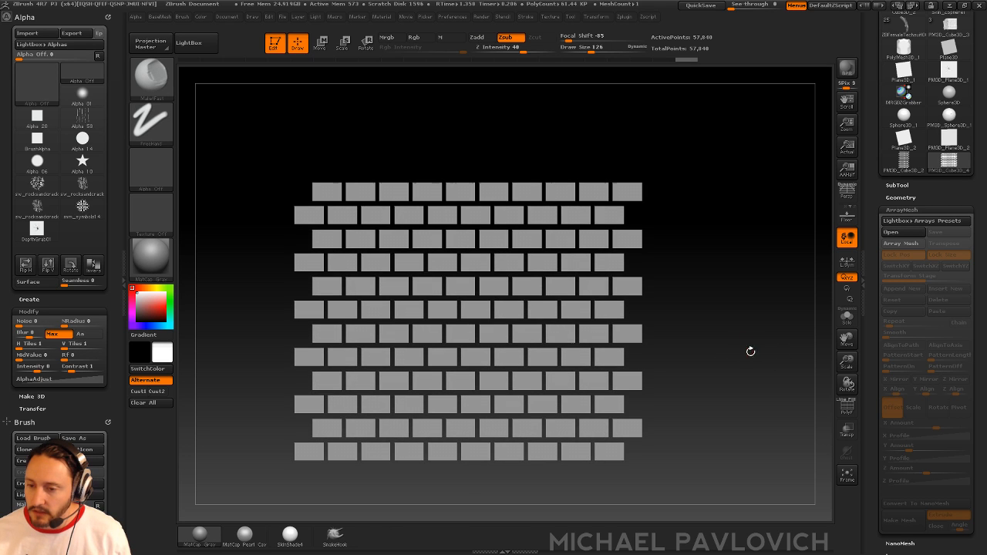
# - Clear the canvas, draw a Plane3D in Edit mode, and show its polyframe seen straight on
pyautogui.moveTo(878, 202); pyautogui.dragTo(872, 267)
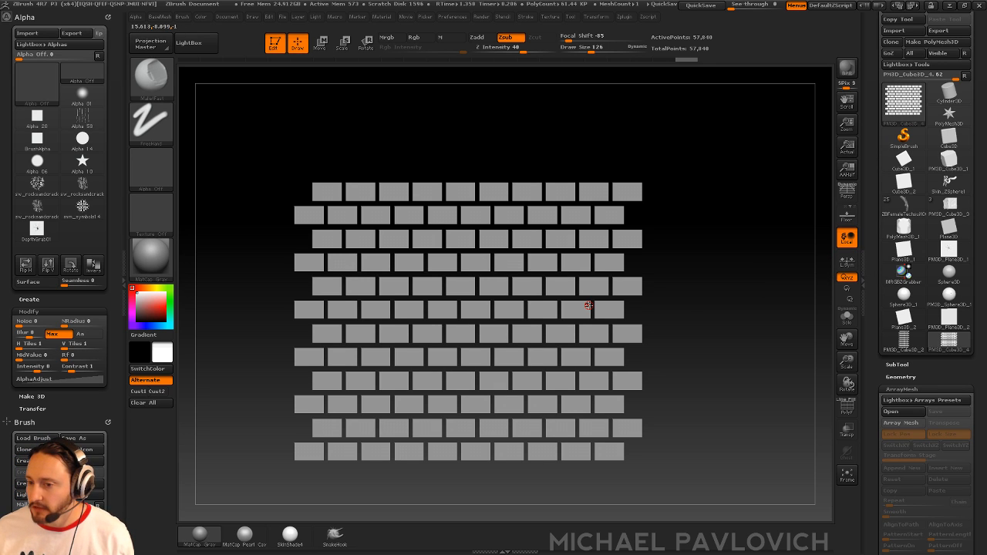
pyautogui.hotkey('ctrl', 'n')
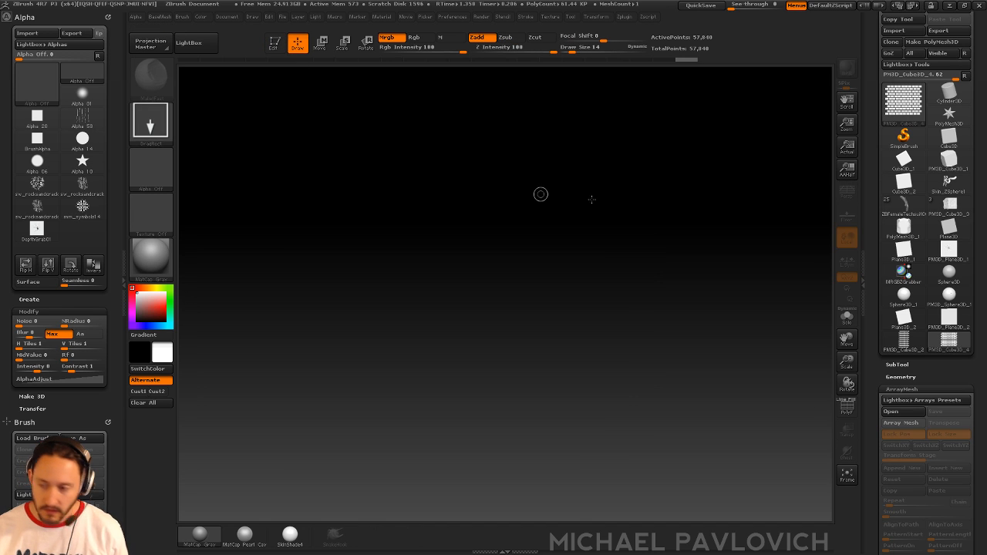
pyautogui.click(915, 142)
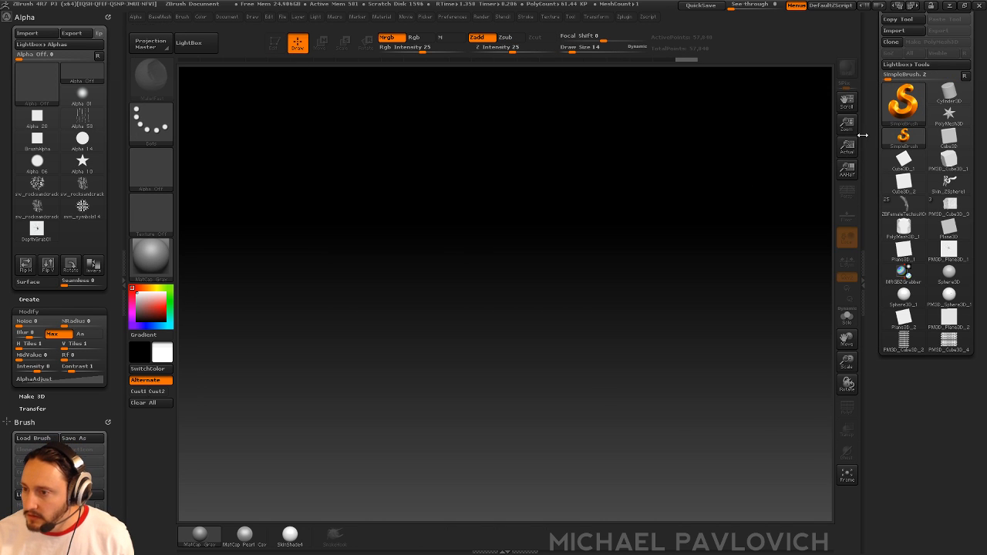
pyautogui.click(889, 121)
pyautogui.click(628, 224)
pyautogui.moveTo(479, 357); pyautogui.dragTo(337, 192)
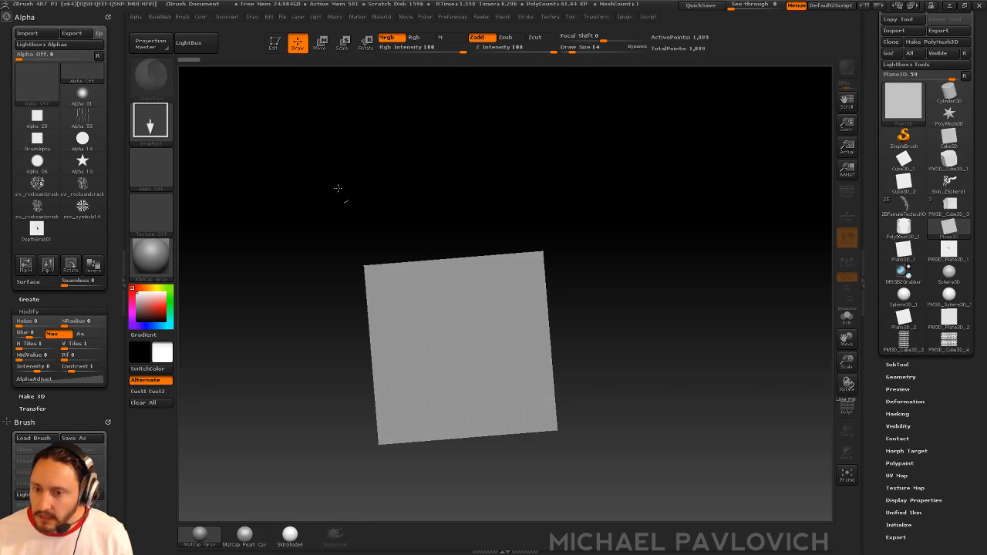
pyautogui.press('t')
pyautogui.click(855, 408)
pyautogui.keyDown('shift'); pyautogui.moveTo(752, 351); pyautogui.dragTo(805, 358); pyautogui.keyUp('shift')
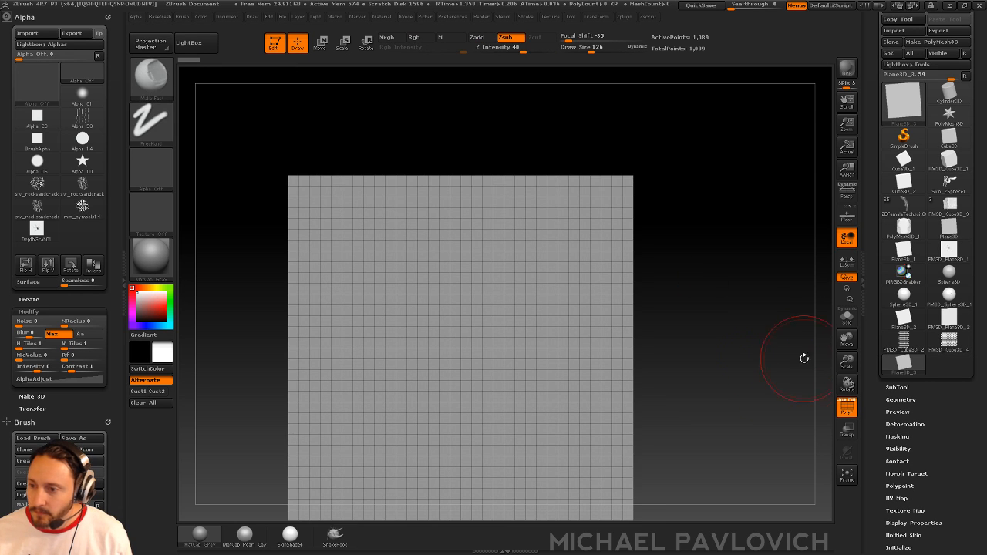
# - Convert the plane to a PolyMesh3D and reconstruct two lower subdivision levels
pyautogui.keyDown('shift'); pyautogui.click(891, 402); pyautogui.keyUp('shift')
pyautogui.click(937, 43)
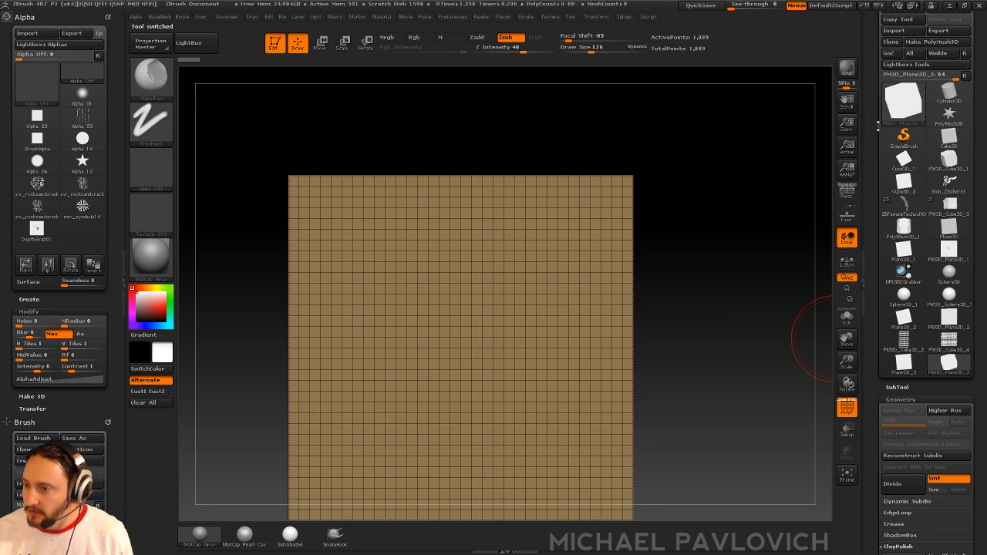
pyautogui.click(901, 289)
pyautogui.click(901, 289)
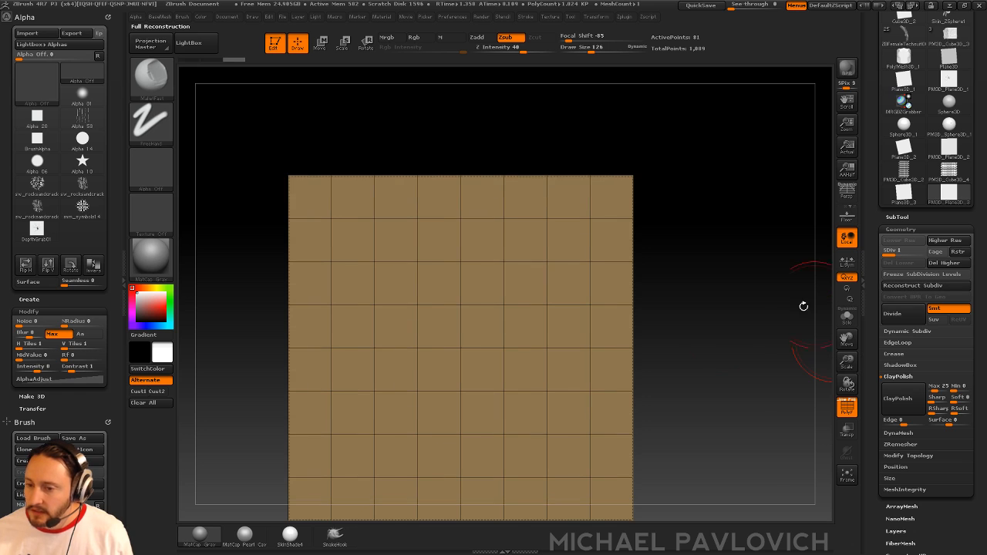
# - Stretch the plane horizontally with the Move transpose line so its polygons become wide rectangles
pyautogui.keyDown('alt'); pyautogui.moveTo(802, 305); pyautogui.dragTo(800, 235); pyautogui.keyUp('alt')
pyautogui.press('w')
pyautogui.keyDown('shift'); pyautogui.moveTo(458, 261); pyautogui.dragTo(983, 263); pyautogui.keyUp('shift')
pyautogui.press('q')
pyautogui.moveTo(817, 333)
pyautogui.keyDown('alt'); pyautogui.mouseDown()
pyautogui.moveTo(786, 315)
pyautogui.moveTo(809, 325)
pyautogui.mouseUp(); pyautogui.keyUp('alt')
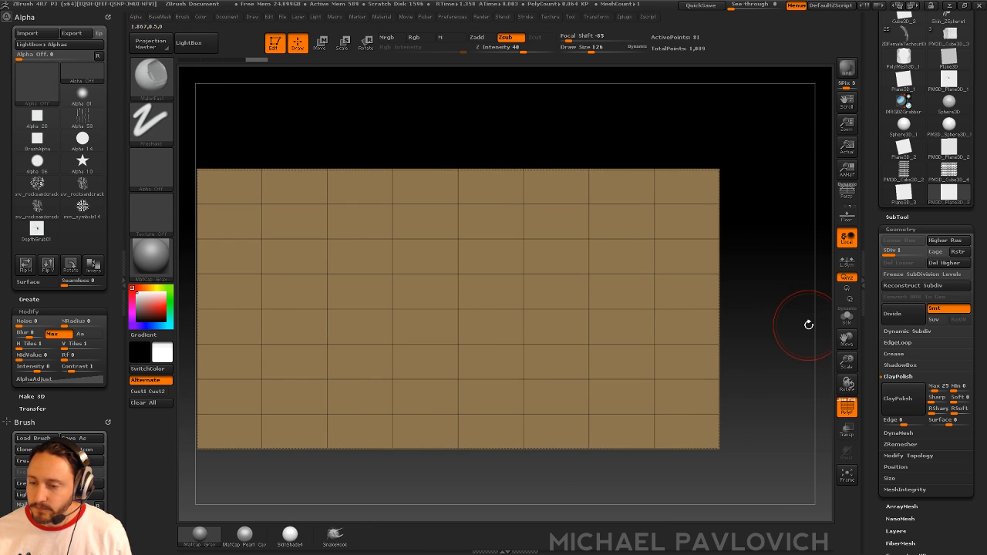
# - Set the ZModeler polygon action to Inset with the target All Polygons and the modifier Inset Each Poly
pyautogui.press('b')
pyautogui.press('z')
pyautogui.press('m')
pyautogui.press('space')
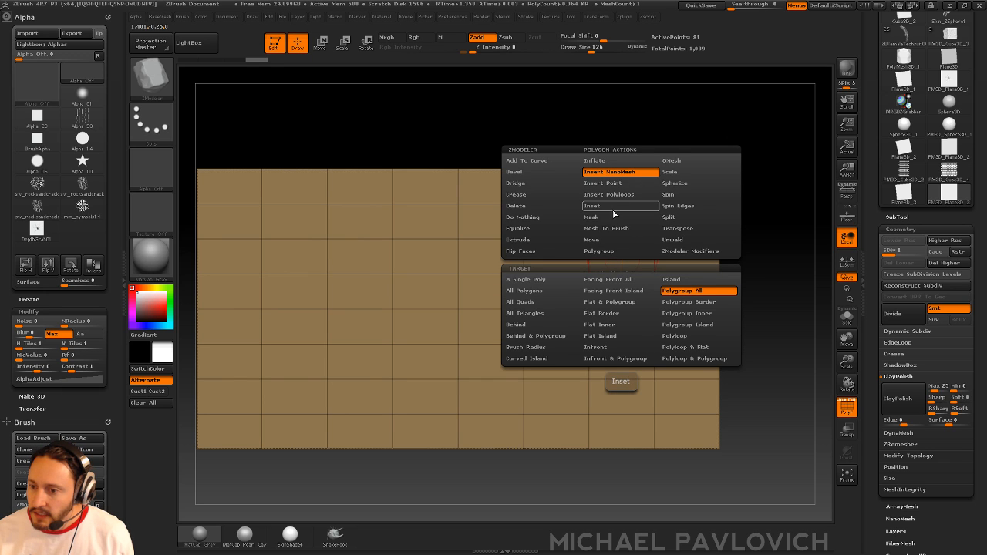
pyautogui.click(614, 209)
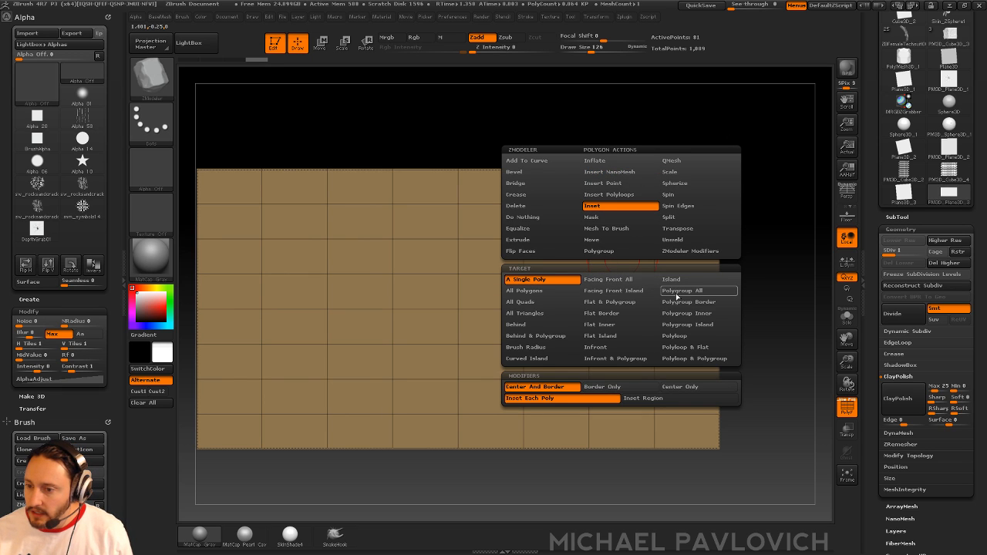
pyautogui.click(652, 400)
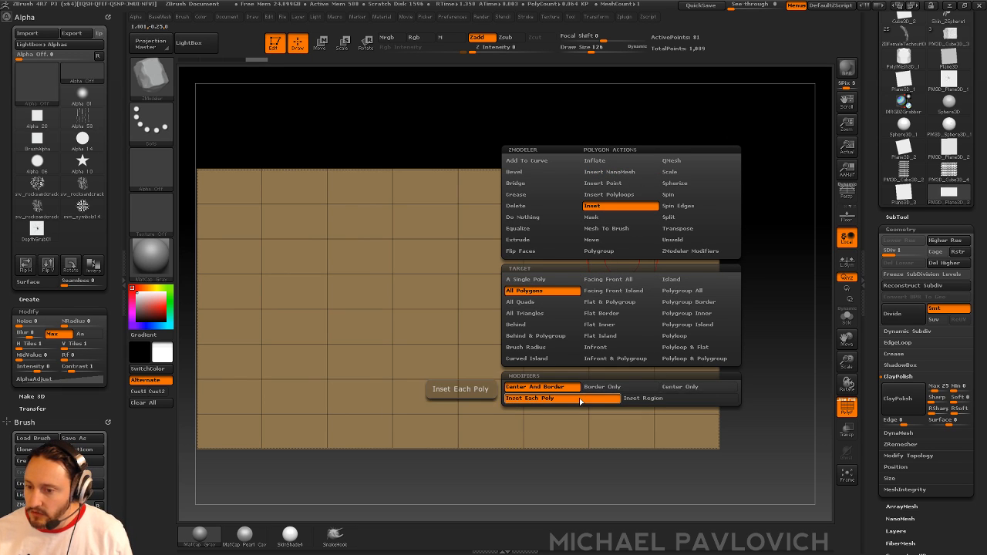
pyautogui.click(570, 292)
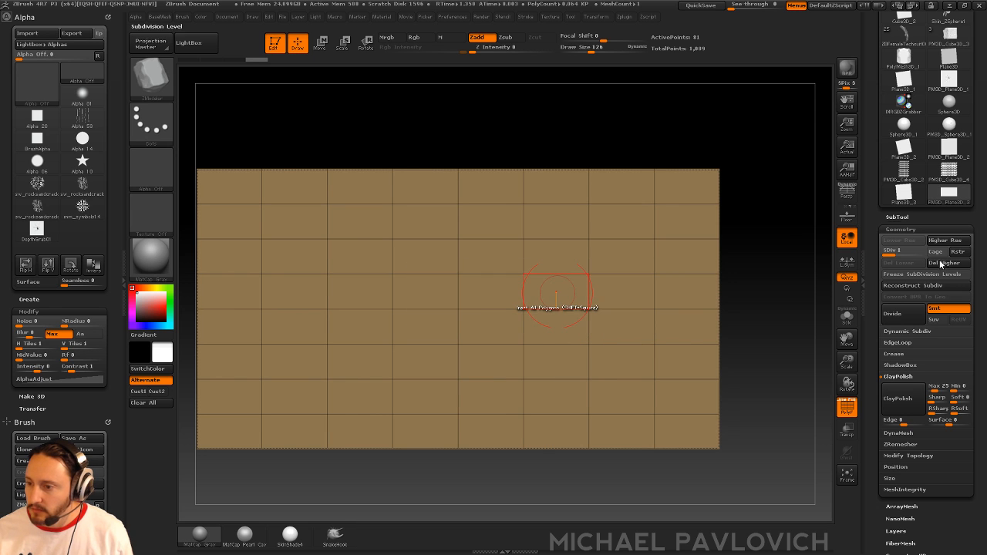
# - Delete the plane's higher subdivision levels and inset all its polygons individually by a narrow margin
pyautogui.click(945, 262)
pyautogui.moveTo(559, 290); pyautogui.dragTo(571, 270)
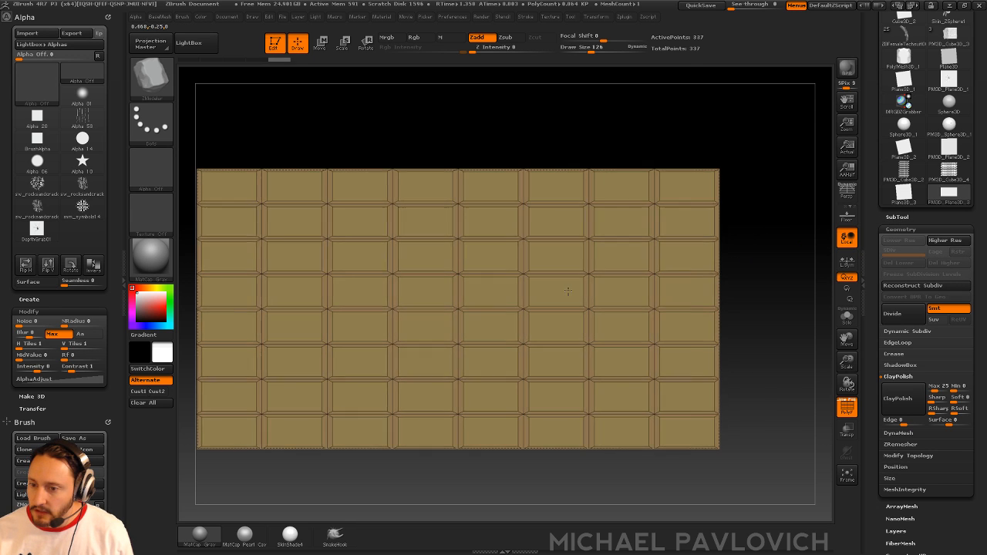
pyautogui.moveTo(756, 139); pyautogui.dragTo(767, 168)
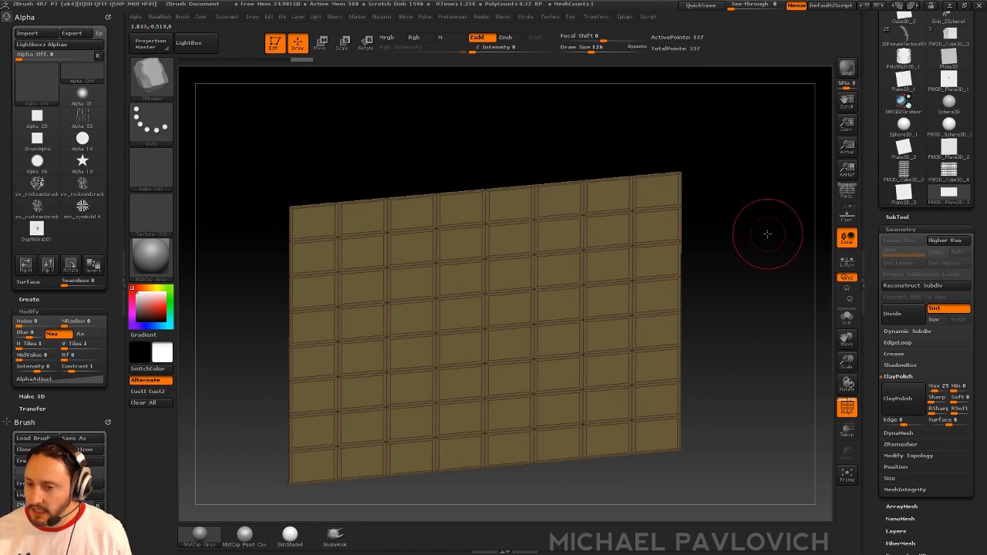
pyautogui.moveTo(767, 232); pyautogui.dragTo(544, 263)
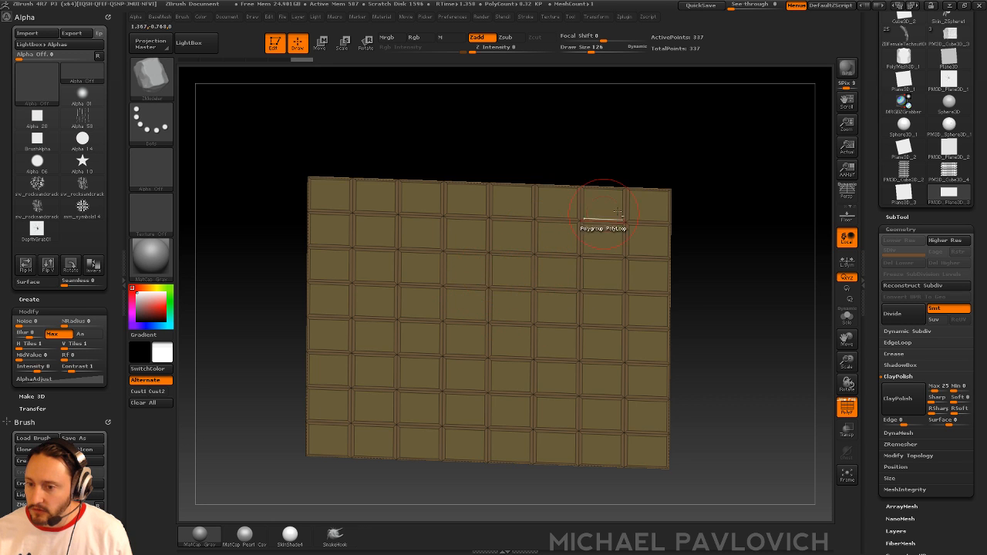
# - Isolate the narrow inset borders between the rectangles and set the ZModeler polygon action to QMesh
pyautogui.moveTo(704, 185); pyautogui.dragTo(723, 198)
pyautogui.keyDown('ctrl'); pyautogui.keyDown('shift'); pyautogui.click(668, 236); pyautogui.keyUp('shift'); pyautogui.keyUp('ctrl')
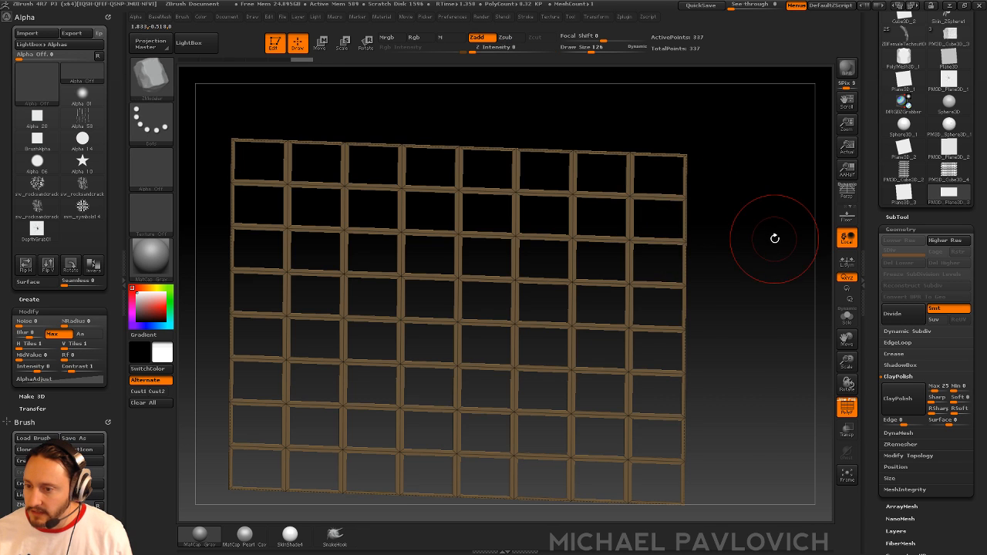
pyautogui.press('1')
pyautogui.click(752, 231)
pyautogui.moveTo(773, 236); pyautogui.dragTo(511, 245)
pyautogui.press('space')
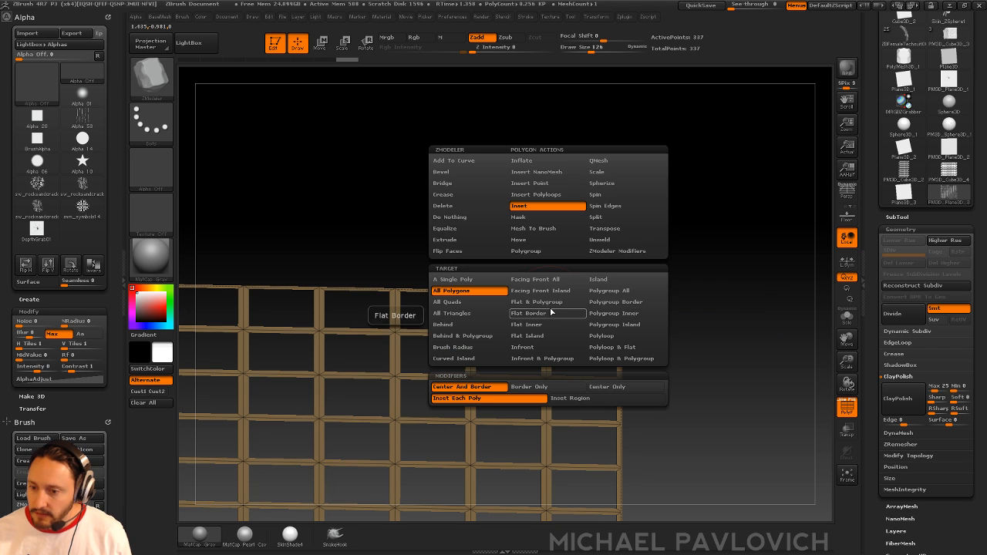
pyautogui.click(611, 163)
# - Unhide the whole plane, isolate the inset borders again and split the hidden rectangles into their own subtool
pyautogui.keyDown('ctrl'); pyautogui.keyDown('shift'); pyautogui.click(741, 244); pyautogui.keyUp('shift'); pyautogui.keyUp('ctrl')
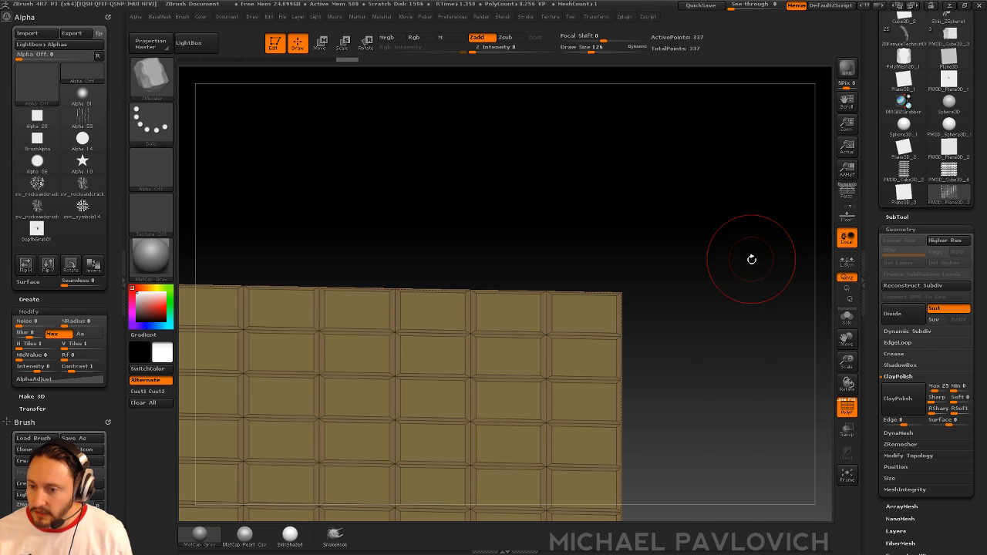
pyautogui.press('1')
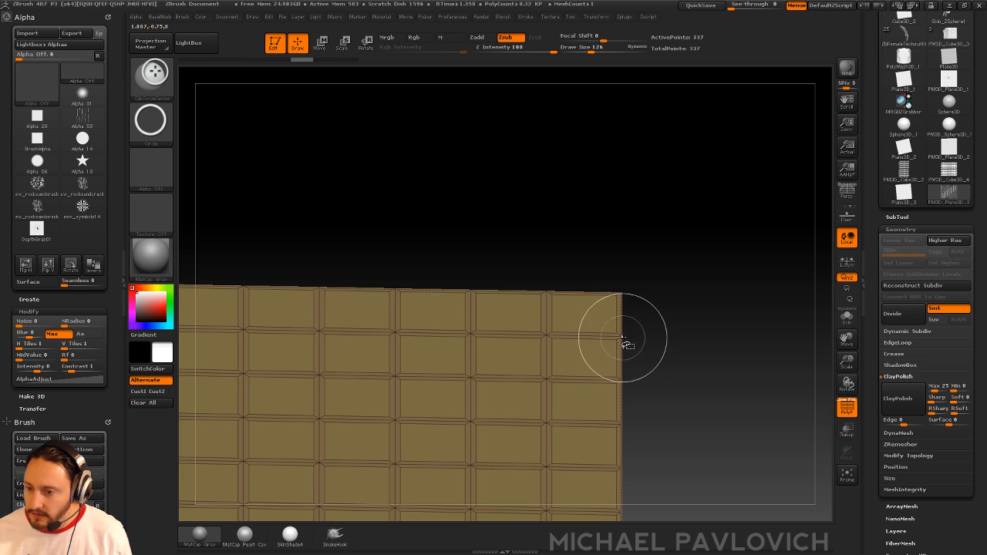
pyautogui.keyDown('ctrl'); pyautogui.keyDown('shift'); pyautogui.click(621, 338); pyautogui.keyUp('shift'); pyautogui.keyUp('ctrl')
pyautogui.press('1')
pyautogui.click(777, 291)
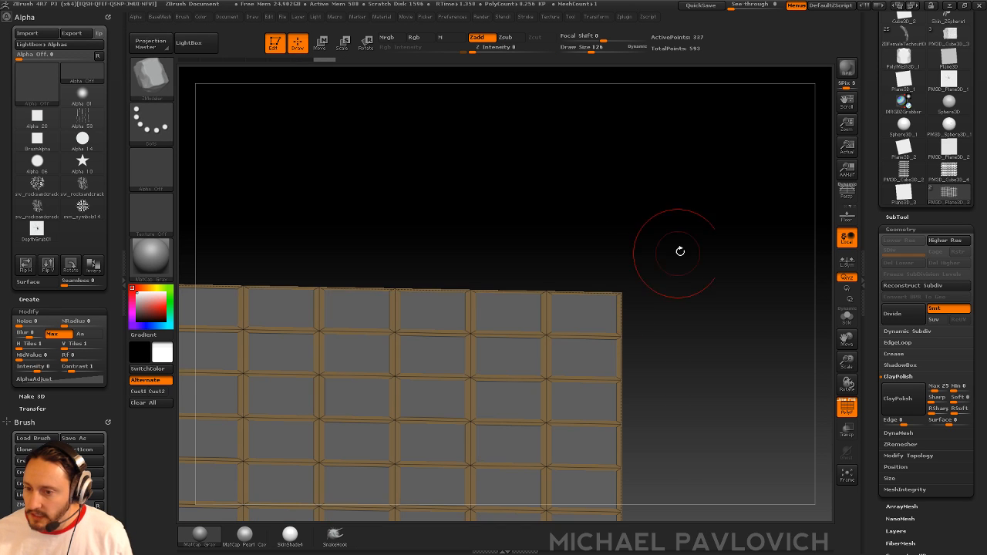
# - Set the QMesh target to Polygroup All and extrude the whole mortar grid to give it thickness
pyautogui.keyDown('ctrl'); pyautogui.moveTo(680, 251); pyautogui.dragTo(732, 318, button='right'); pyautogui.keyUp('ctrl')
pyautogui.moveTo(731, 316); pyautogui.dragTo(705, 298)
pyautogui.press('space')
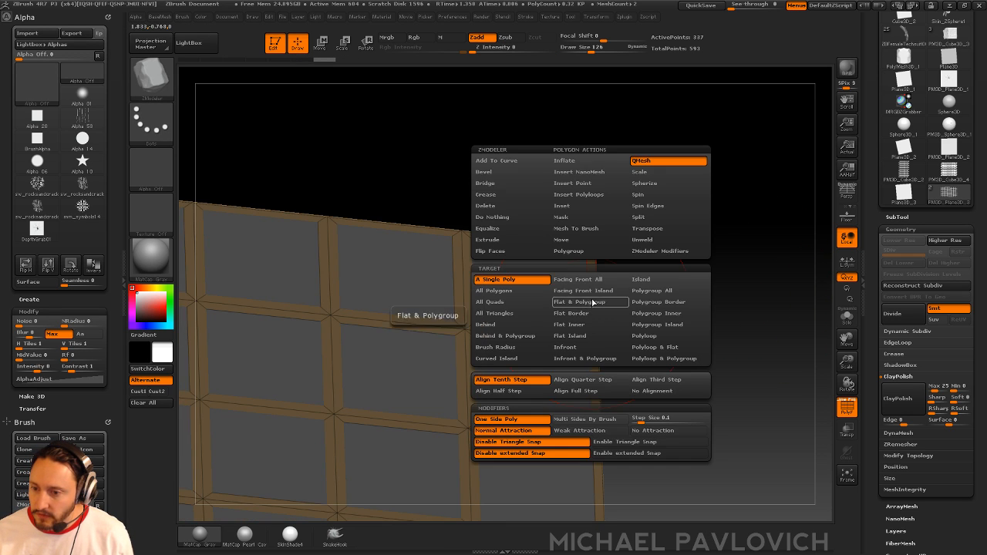
pyautogui.click(652, 291)
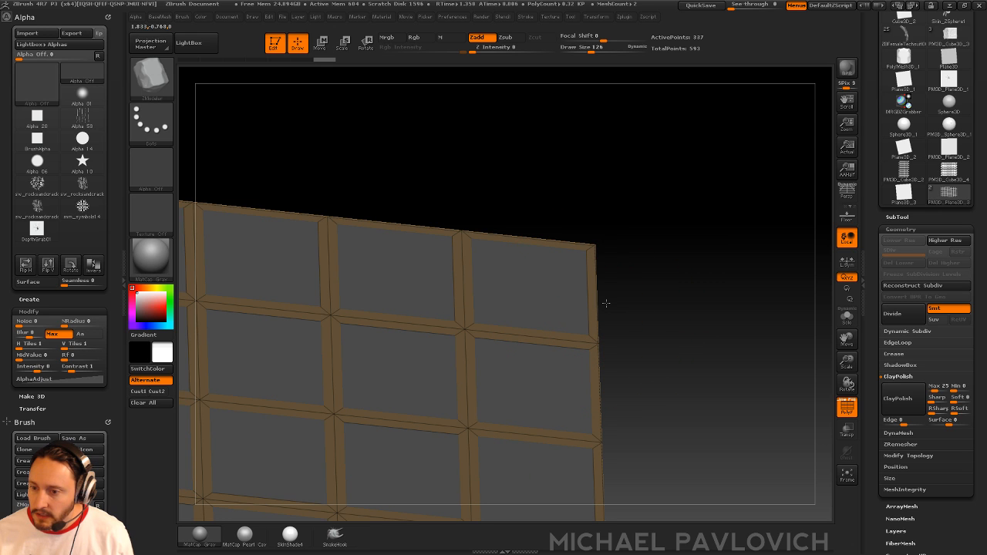
pyautogui.press('1')
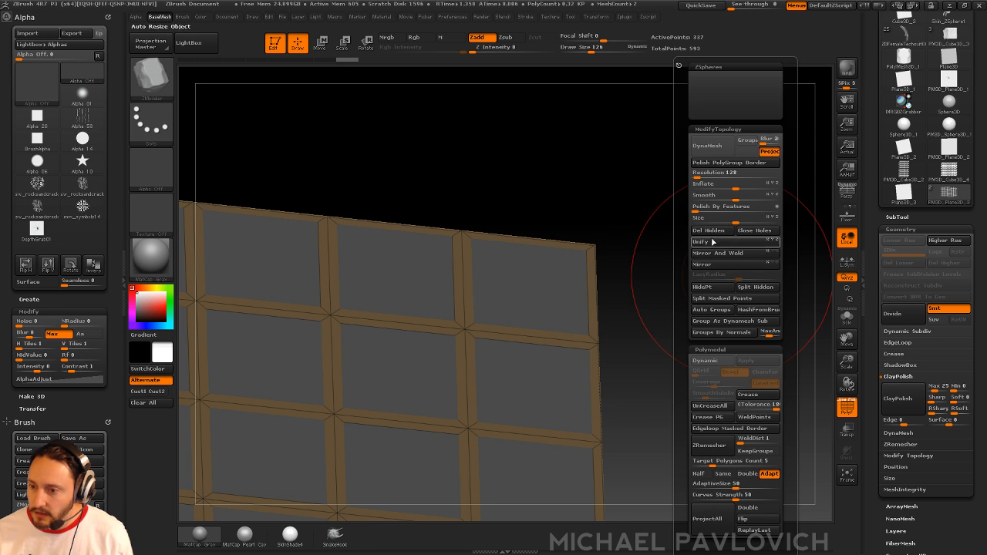
pyautogui.moveTo(578, 304); pyautogui.dragTo(624, 280)
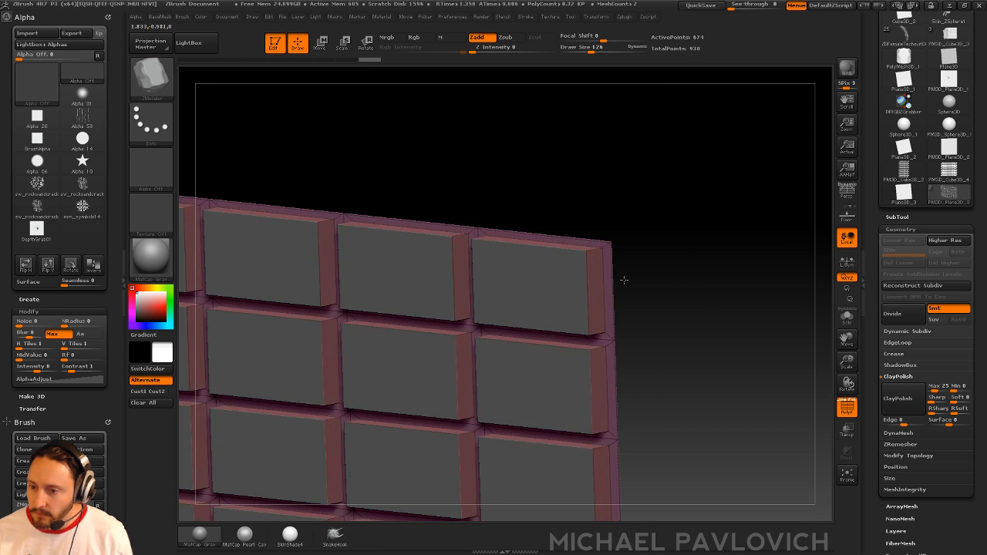
# - Flip the normals of the extruded mortar grid and open its Display Properties
pyautogui.press('1')
pyautogui.click(726, 522)
pyautogui.press('s')
pyautogui.moveTo(724, 316)
pyautogui.mouseDown()
pyautogui.moveTo(715, 317)
pyautogui.moveTo(764, 301)
pyautogui.mouseUp()
pyautogui.moveTo(876, 390)
pyautogui.mouseDown()
pyautogui.moveTo(880, 256)
pyautogui.moveTo(884, 273)
pyautogui.mouseUp()
pyautogui.press('shift')
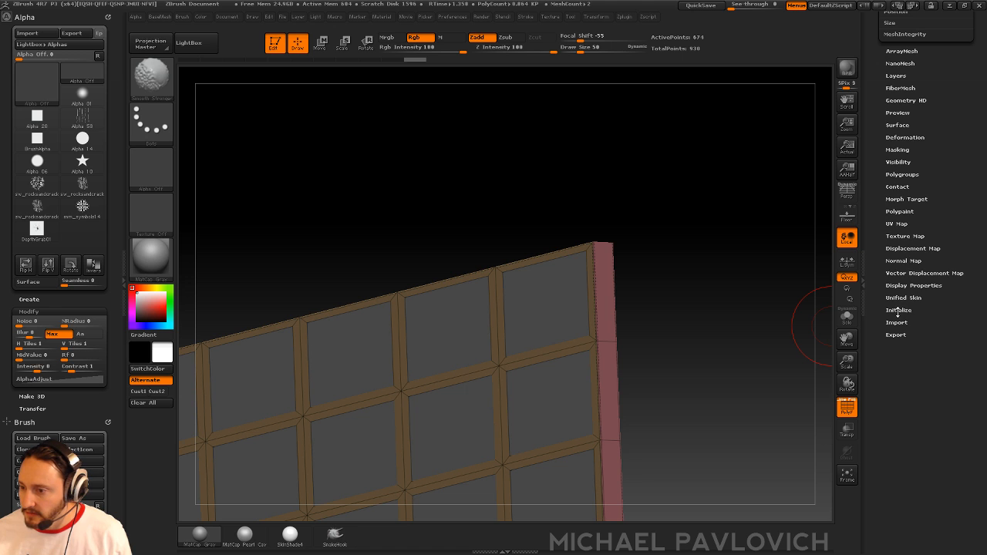
pyautogui.click(911, 287)
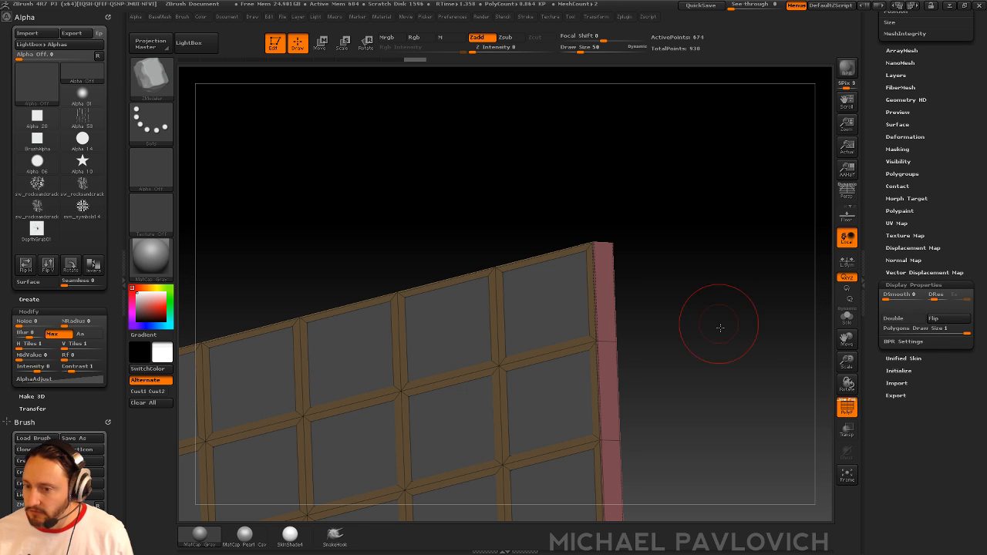
pyautogui.moveTo(720, 328); pyautogui.dragTo(710, 312)
# - Make the subtool with the brick rectangles active and return to the ZModeler brush
pyautogui.press('b')
pyautogui.press('s')
pyautogui.press('t')
pyautogui.keyDown('alt'); pyautogui.click(563, 293); pyautogui.keyUp('alt')
pyautogui.moveTo(661, 227)
pyautogui.mouseDown()
pyautogui.moveTo(674, 261)
pyautogui.moveTo(655, 249)
pyautogui.moveTo(645, 256)
pyautogui.mouseUp()
pyautogui.press('b')
pyautogui.press('z')
pyautogui.press('m')
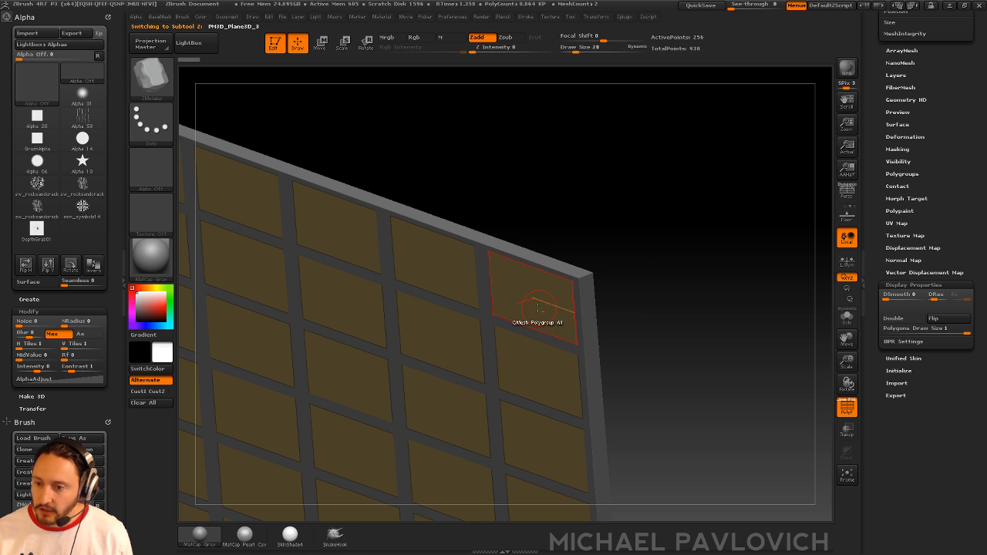
# - Extrude all brick rectangles together with QMesh Polygroup All, flip their normals and inspect the back of the wall
pyautogui.moveTo(533, 300); pyautogui.dragTo(547, 291)
pyautogui.press('2')
pyautogui.click(739, 510)
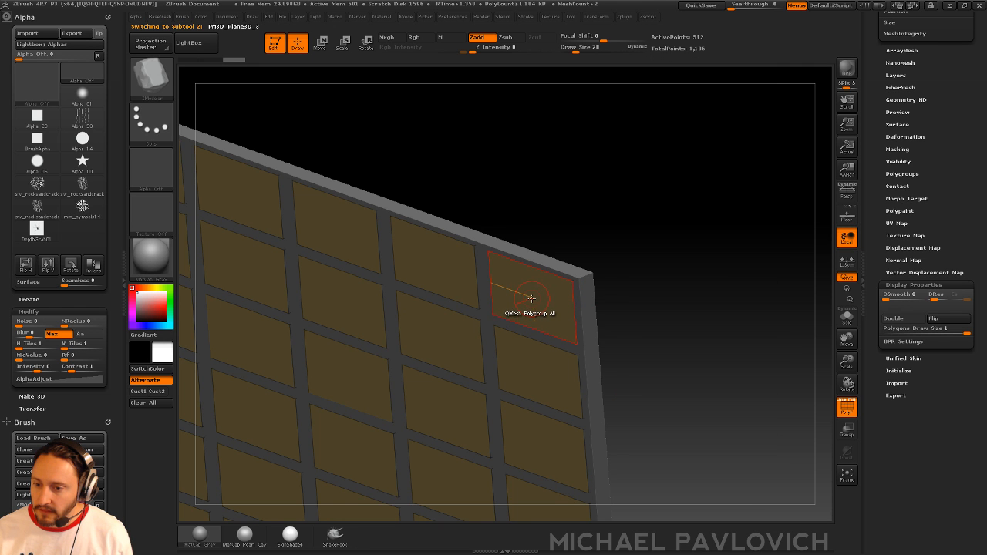
pyautogui.moveTo(531, 299)
pyautogui.mouseDown()
pyautogui.moveTo(526, 306)
pyautogui.moveTo(532, 298)
pyautogui.mouseUp()
pyautogui.moveTo(668, 264); pyautogui.dragTo(487, 305)
pyautogui.keyDown('ctrl'); pyautogui.moveTo(462, 324); pyautogui.dragTo(357, 410, button='right'); pyautogui.keyUp('ctrl')
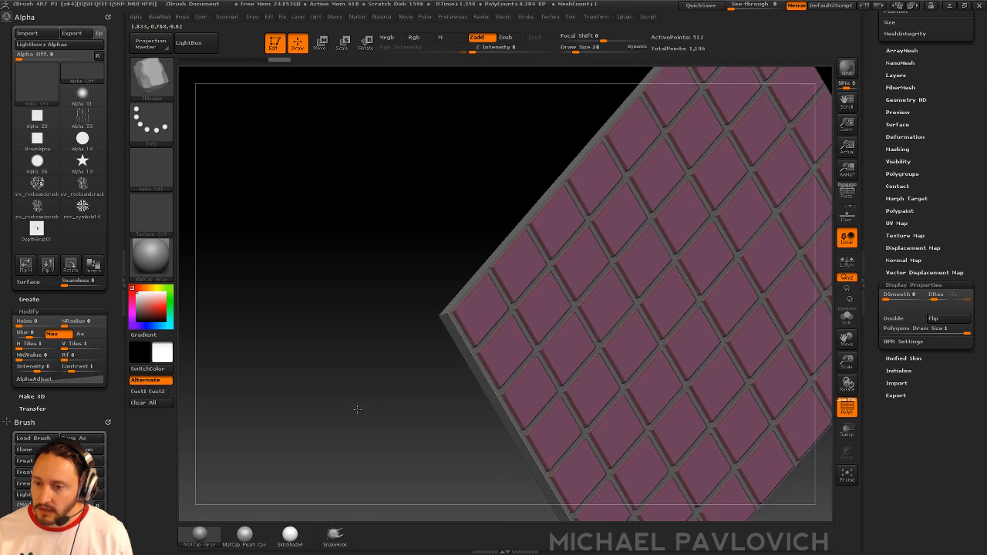
pyautogui.moveTo(357, 409); pyautogui.dragTo(705, 175)
pyautogui.moveTo(759, 246)
pyautogui.keyDown('alt'); pyautogui.mouseDown()
pyautogui.moveTo(765, 279)
pyautogui.moveTo(739, 272)
pyautogui.mouseUp(); pyautogui.keyUp('alt')
# - Make the mortar grid subtool active with the Standard brush and DynaMesh it at resolution 128 without projection
pyautogui.press('b')
pyautogui.press('s')
pyautogui.press('t')
pyautogui.keyDown('alt'); pyautogui.click(676, 267); pyautogui.keyUp('alt')
pyautogui.keyDown('alt'); pyautogui.moveTo(780, 210); pyautogui.dragTo(743, 258); pyautogui.keyUp('alt')
pyautogui.press('2')
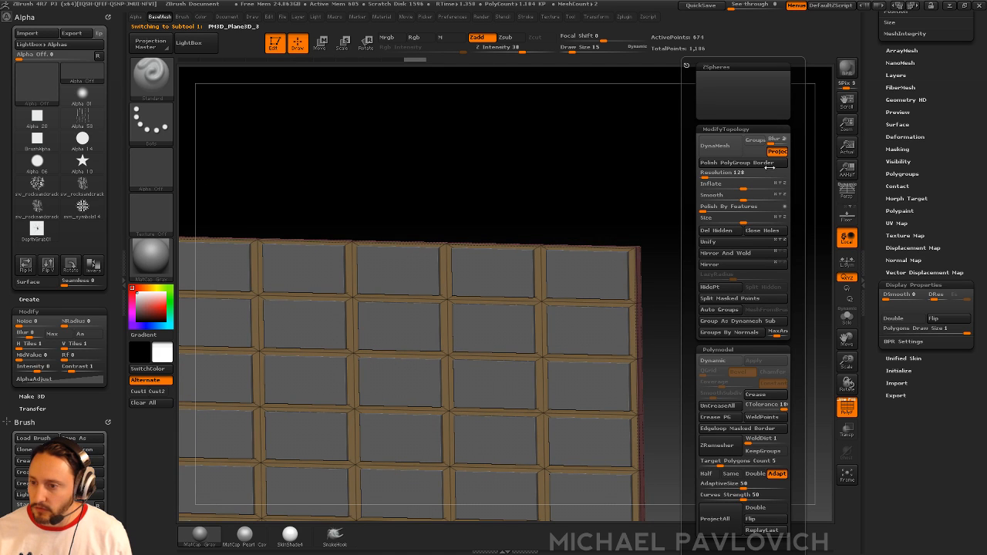
pyautogui.click(715, 145)
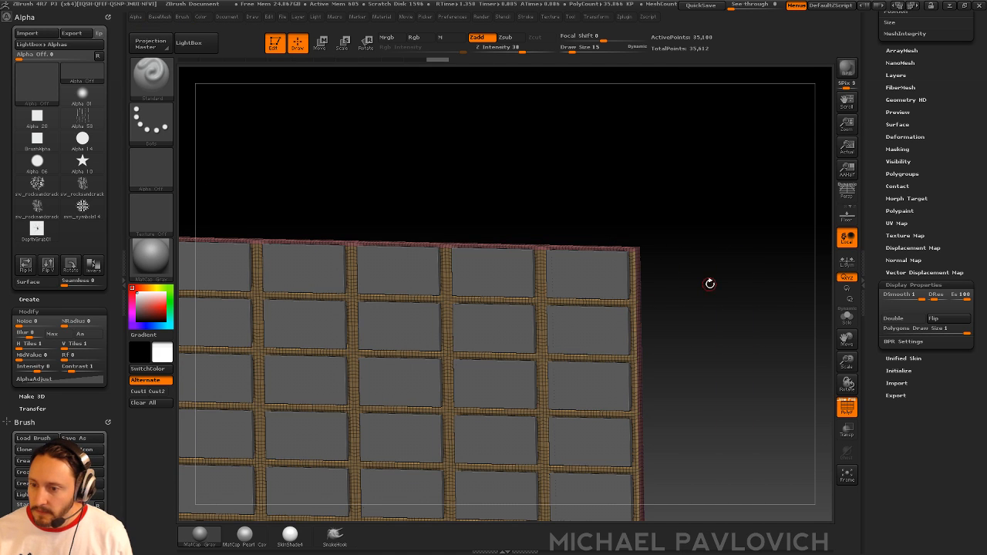
# - Raise the DynaMesh resolution to 400, remesh the mortar grid and turn off the polyframe display
pyautogui.press('2')
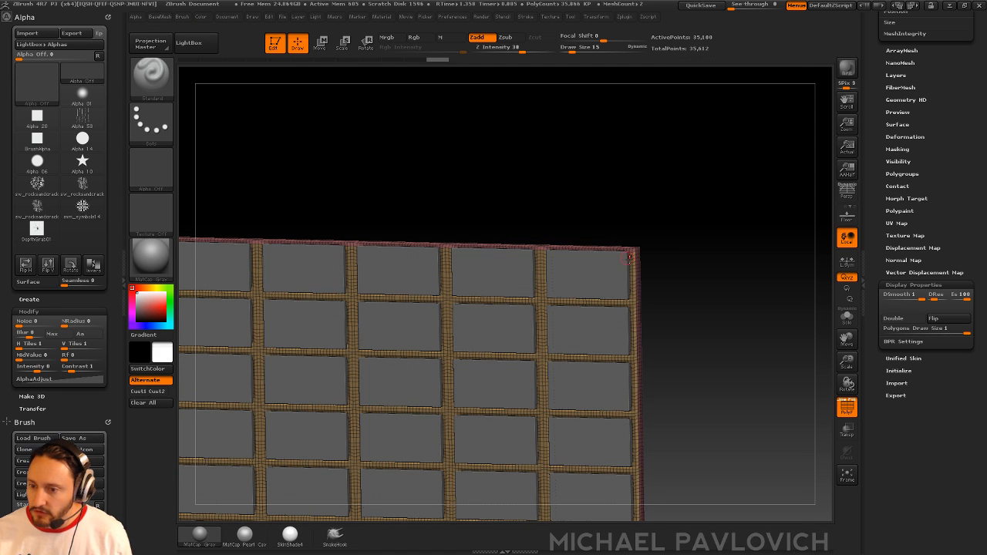
pyautogui.press('2')
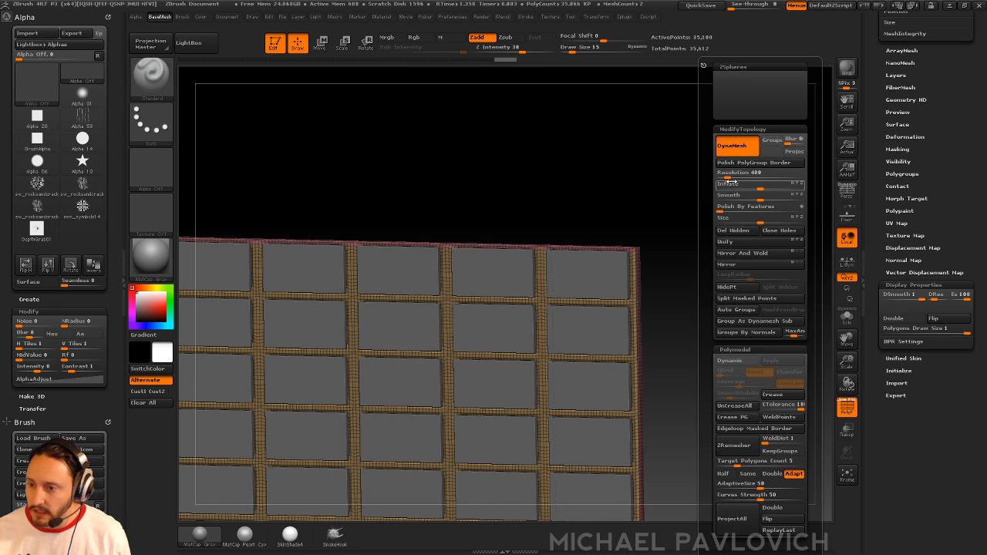
pyautogui.press('shift')
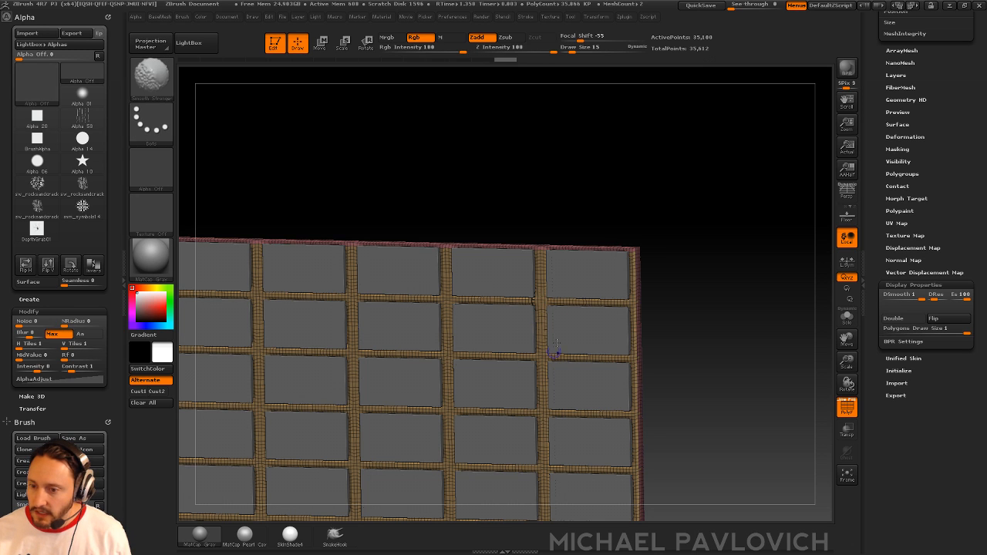
pyautogui.press('ctrl')
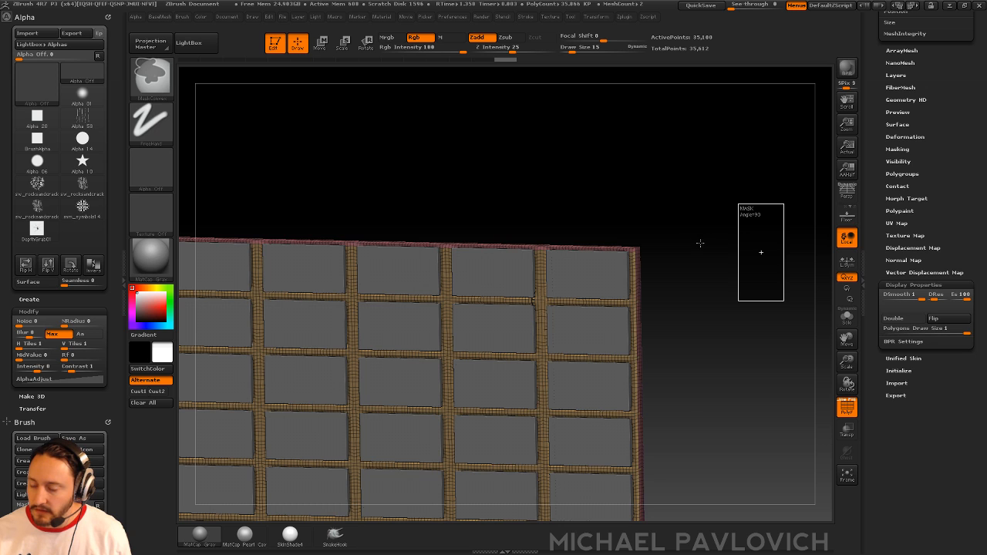
pyautogui.hotkey('shift', 'f')
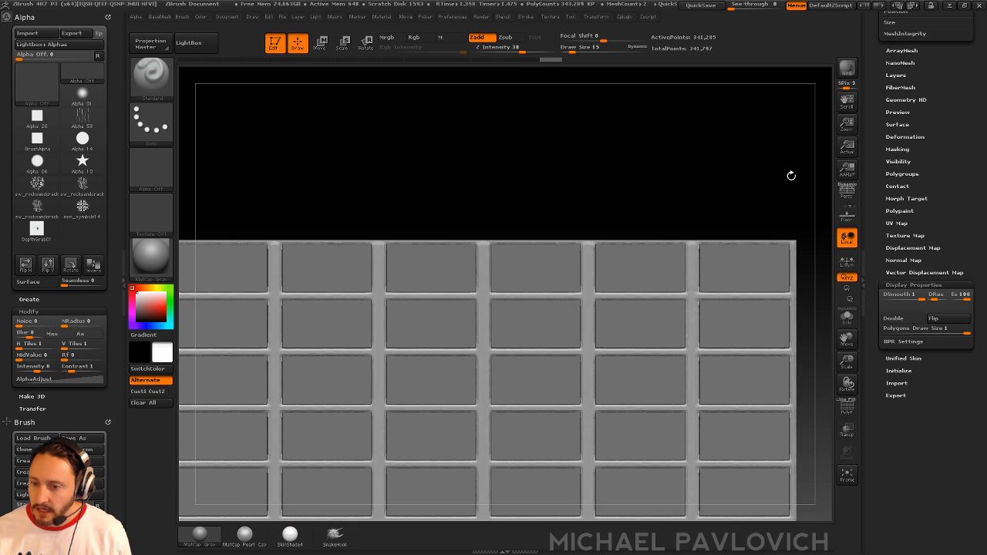
# - Try a Standard brush stroke down a vertical mortar joint at draw size 39 and undo it
pyautogui.moveTo(792, 176)
pyautogui.keyDown('alt'); pyautogui.mouseDown()
pyautogui.moveTo(727, 170)
pyautogui.moveTo(769, 142)
pyautogui.mouseUp(); pyautogui.keyUp('alt')
pyautogui.press(']')
pyautogui.press(']')
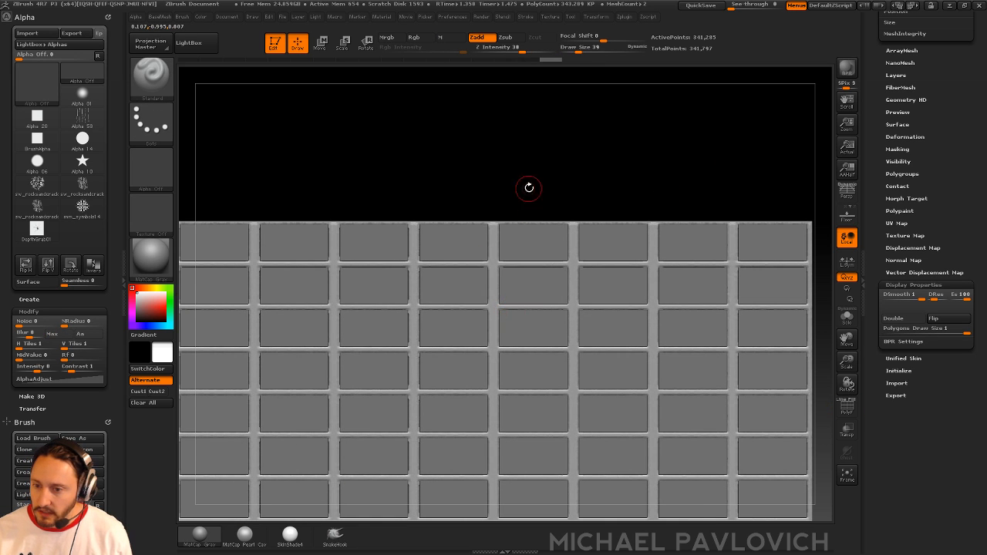
pyautogui.moveTo(529, 187)
pyautogui.mouseDown()
pyautogui.moveTo(529, 211)
pyautogui.moveTo(520, 172)
pyautogui.moveTo(528, 193)
pyautogui.mouseUp()
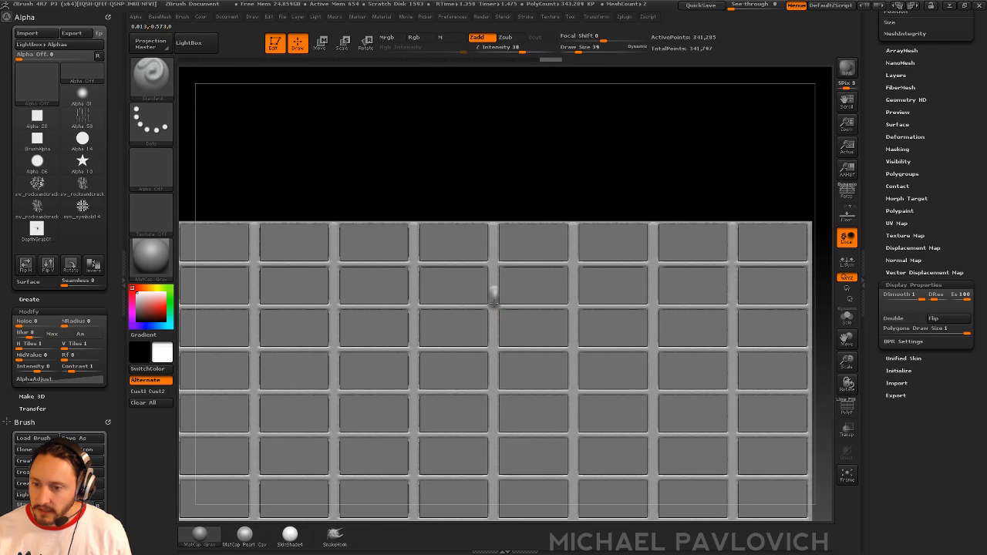
pyautogui.moveTo(494, 304); pyautogui.dragTo(493, 366)
pyautogui.hotkey('ctrl', 'z')
# - Build up the horizontal mortar joint below the second brick row with the Clay brush
pyautogui.press('b')
pyautogui.press('c')
pyautogui.press('l')
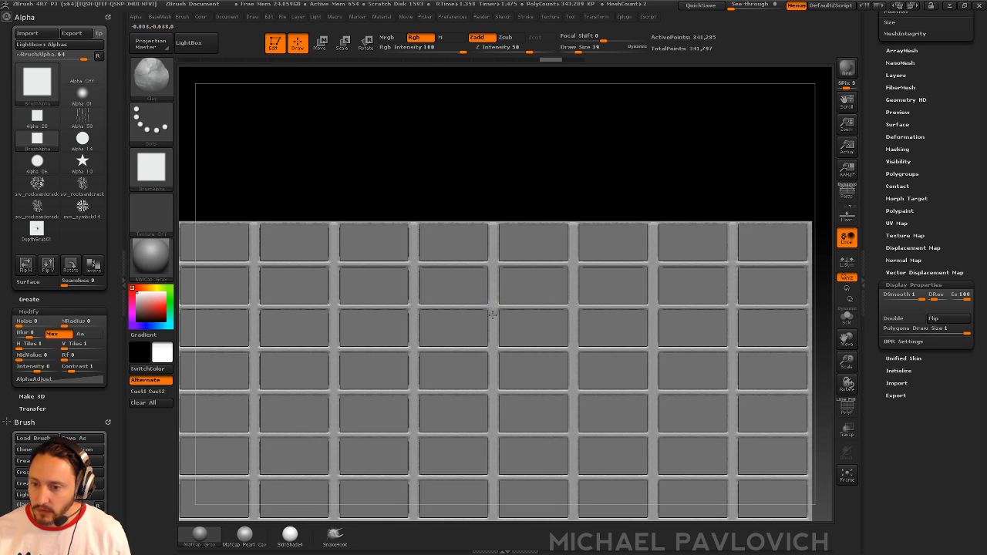
pyautogui.moveTo(428, 306); pyautogui.dragTo(488, 304)
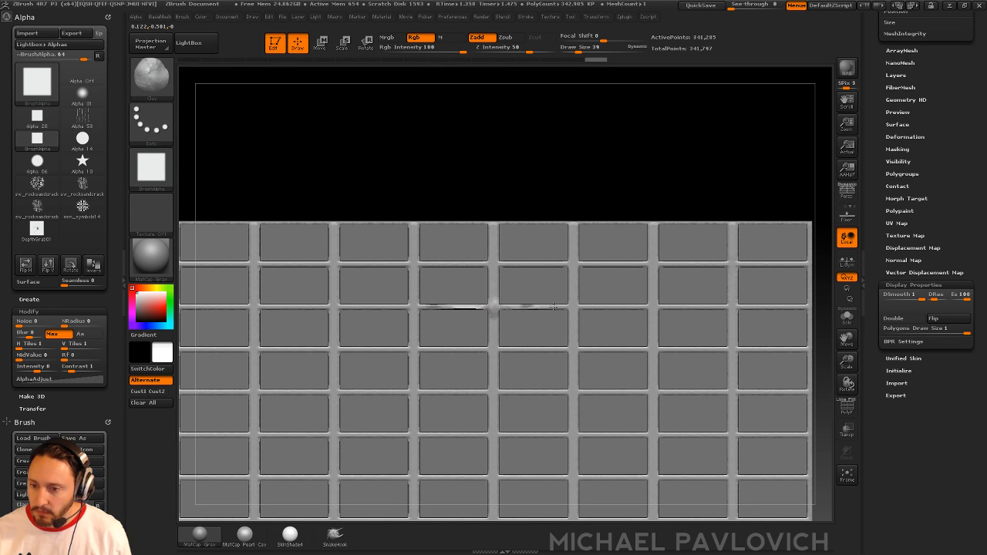
pyautogui.moveTo(553, 307); pyautogui.dragTo(575, 317)
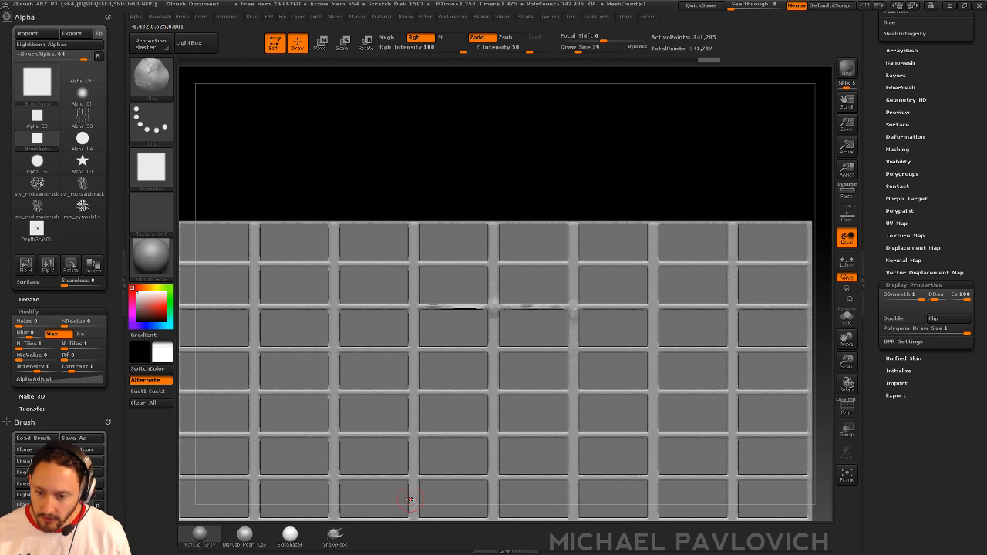
# - Add lumpy mortar along the joints around a brick near the wall's upper corner with the Blob brush
pyautogui.press('b')
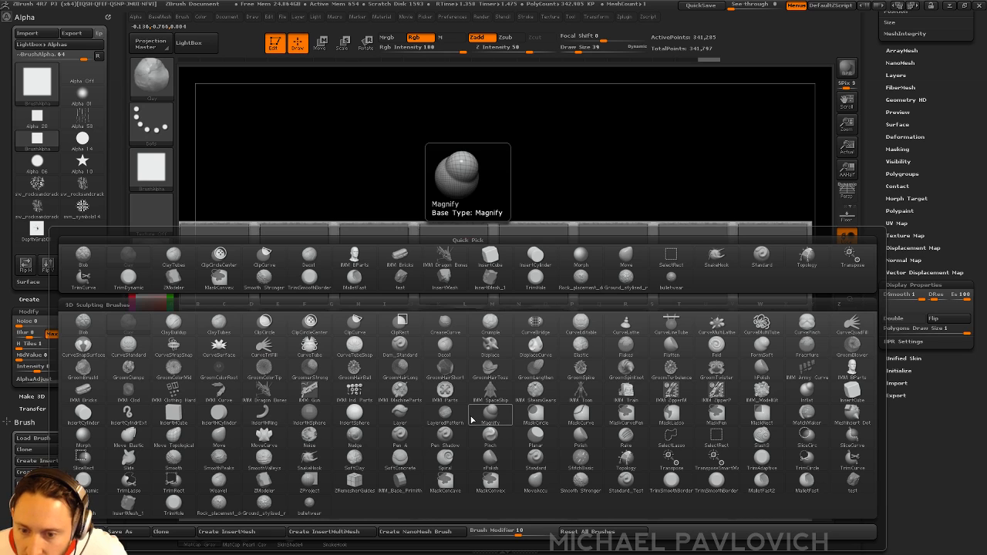
pyautogui.click(83, 324)
pyautogui.keyDown('alt'); pyautogui.moveTo(500, 174); pyautogui.dragTo(615, 138); pyautogui.keyUp('alt')
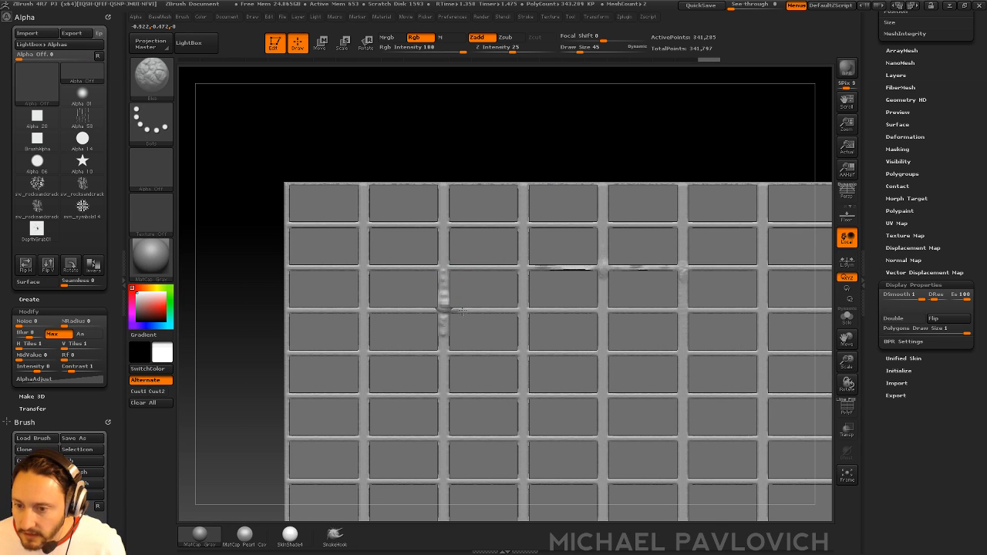
pyautogui.moveTo(522, 309); pyautogui.dragTo(523, 329)
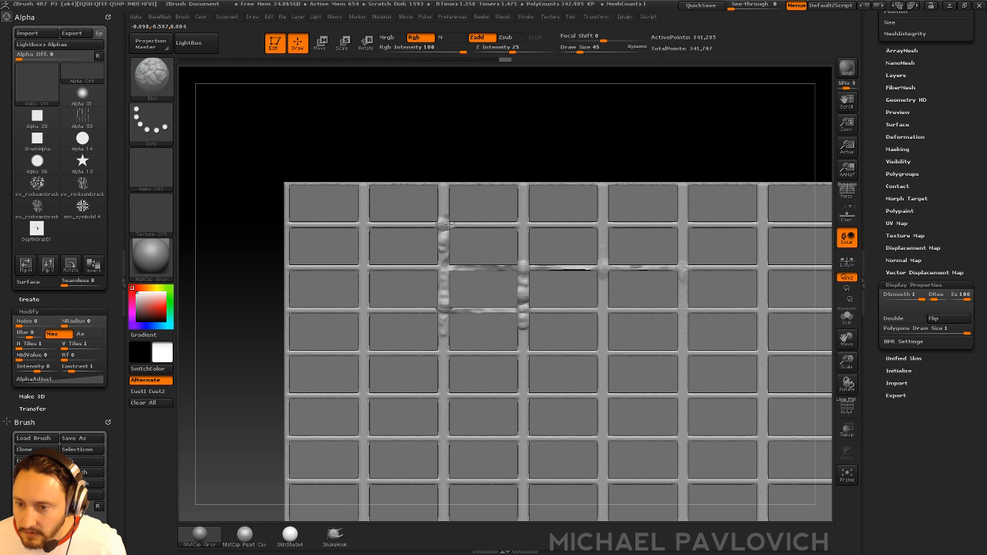
# - Switch back to the Clay brush and show only the mortar grid in Solo mode
pyautogui.moveTo(517, 139)
pyautogui.mouseDown()
pyautogui.moveTo(606, 161)
pyautogui.moveTo(430, 247)
pyautogui.mouseUp()
pyautogui.press('b')
pyautogui.press('c')
pyautogui.press('l')
pyautogui.click(847, 317)
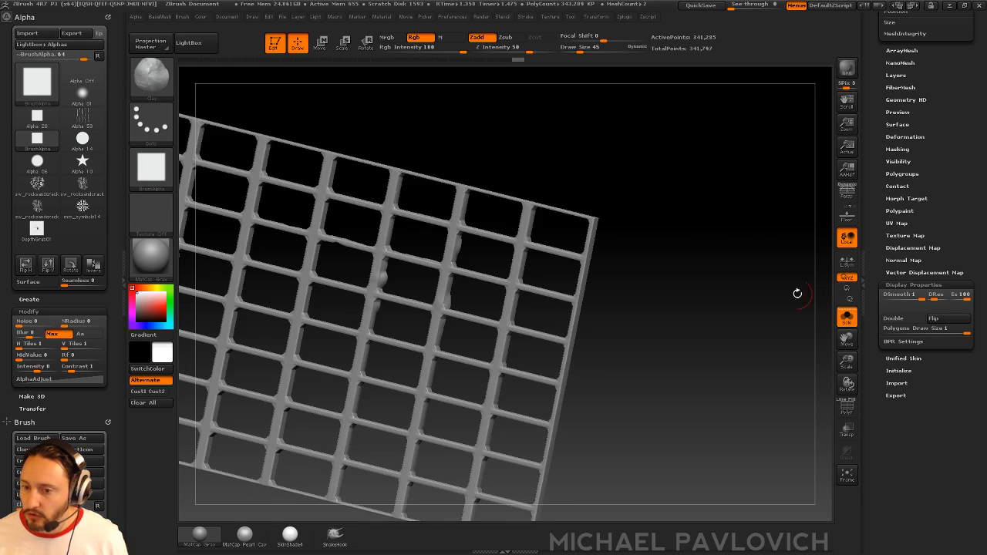
pyautogui.keyDown('shift'); pyautogui.moveTo(798, 293); pyautogui.dragTo(714, 285); pyautogui.keyUp('shift')
# - Try a larger Clay stroke on the lumpy mortar joint and remesh the grid, and undo both
pyautogui.keyDown('shift'); pyautogui.moveTo(628, 256); pyautogui.dragTo(556, 262); pyautogui.keyUp('shift')
pyautogui.press('s')
pyautogui.moveTo(448, 286)
pyautogui.mouseDown()
pyautogui.moveTo(457, 286)
pyautogui.moveTo(443, 276)
pyautogui.moveTo(440, 310)
pyautogui.moveTo(450, 273)
pyautogui.mouseUp()
pyautogui.moveTo(488, 153); pyautogui.dragTo(527, 127)
pyautogui.keyDown('ctrl'); pyautogui.moveTo(509, 121); pyautogui.dragTo(567, 148); pyautogui.keyUp('ctrl')
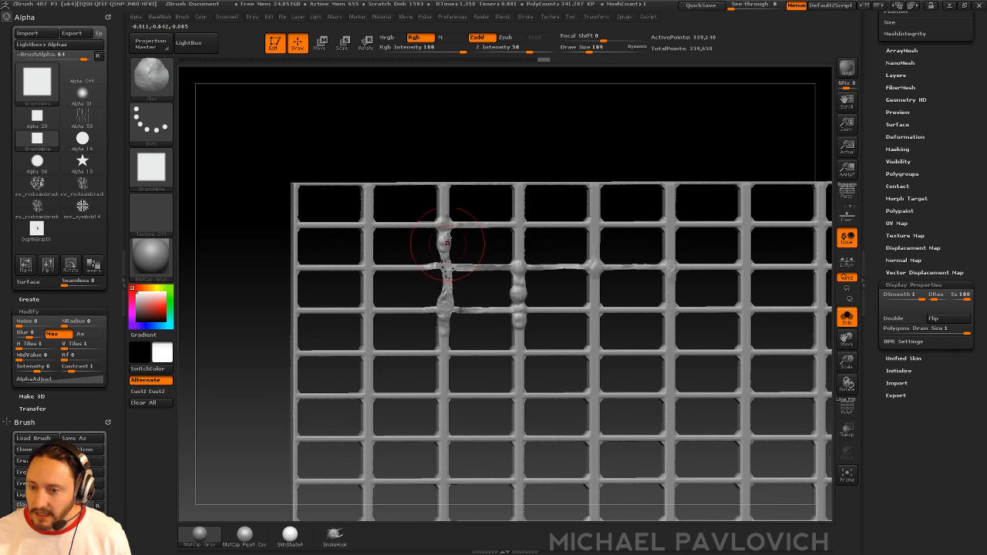
pyautogui.moveTo(442, 159); pyautogui.dragTo(545, 166)
pyautogui.hotkey('ctrl', 'z')
pyautogui.hotkey('ctrl', 'z')
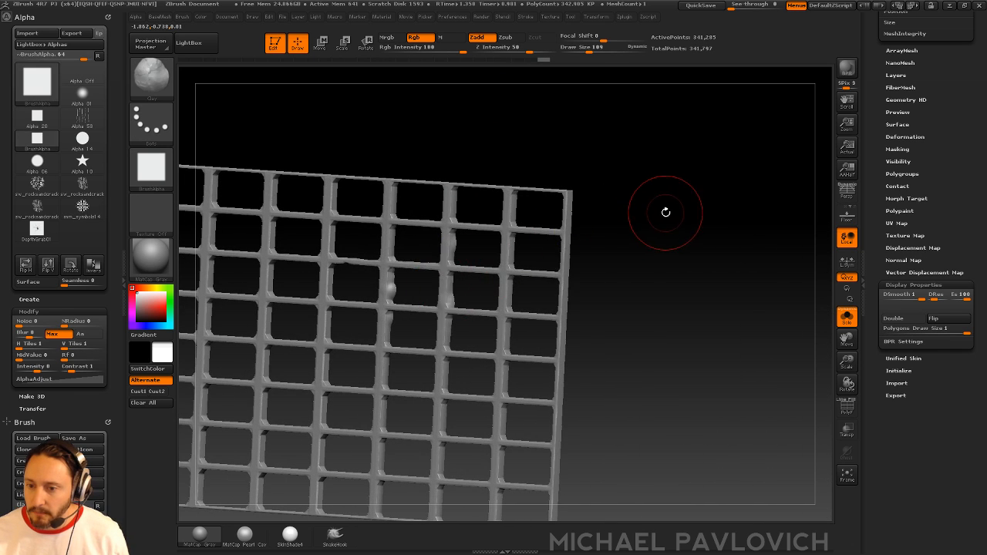
# - Open the Clay brush's Auto Masking settings and enable backface masking
pyautogui.keyDown('shift'); pyautogui.moveTo(682, 229); pyautogui.dragTo(593, 219); pyautogui.keyUp('shift')
pyautogui.press('s')
pyautogui.moveTo(505, 276); pyautogui.dragTo(487, 287)
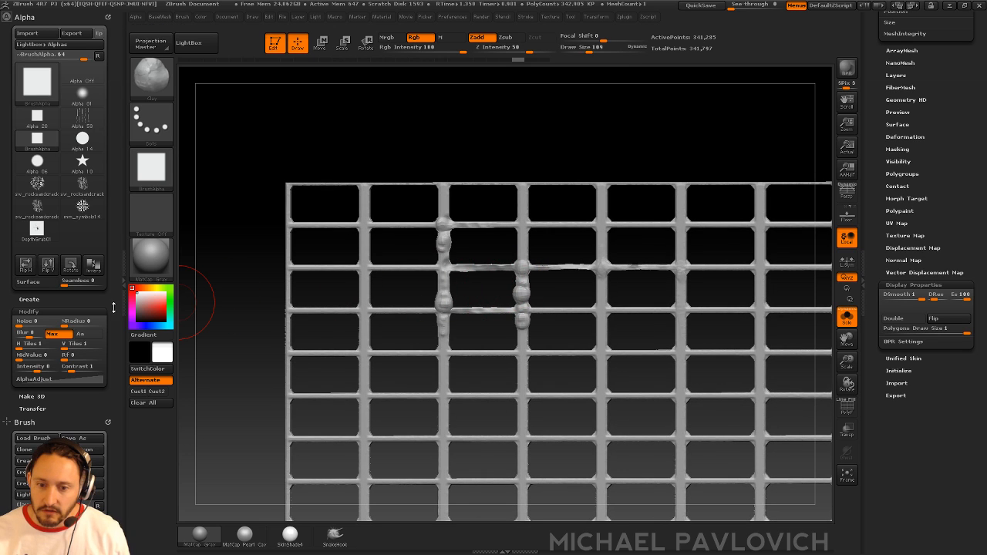
pyautogui.moveTo(114, 318); pyautogui.dragTo(122, 191)
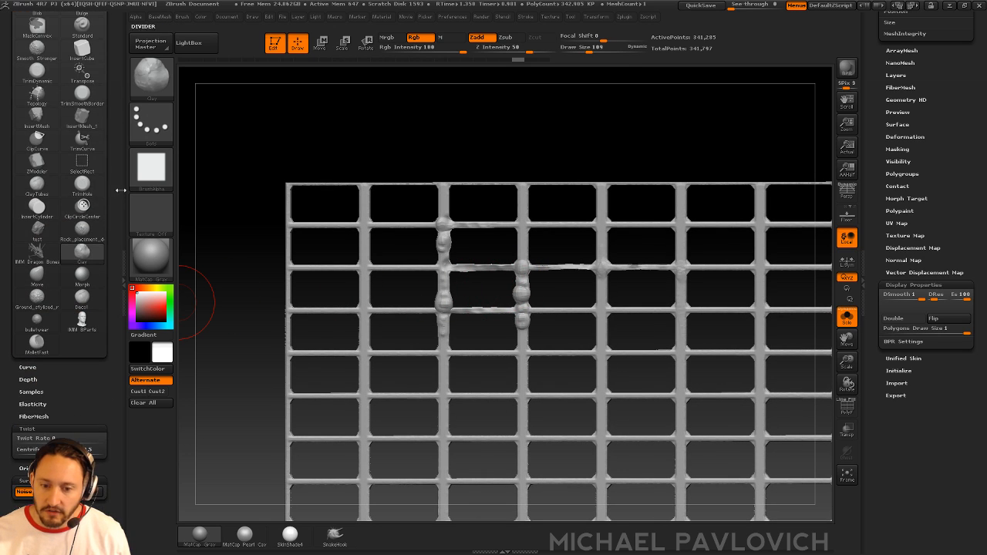
pyautogui.keyDown('shift'); pyautogui.click(43, 413); pyautogui.keyUp('shift')
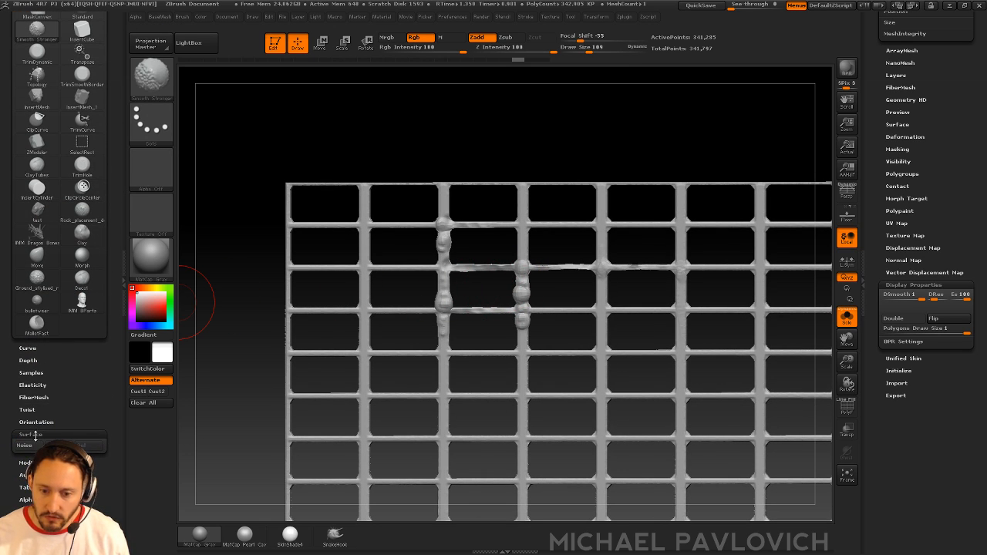
pyautogui.click(32, 458)
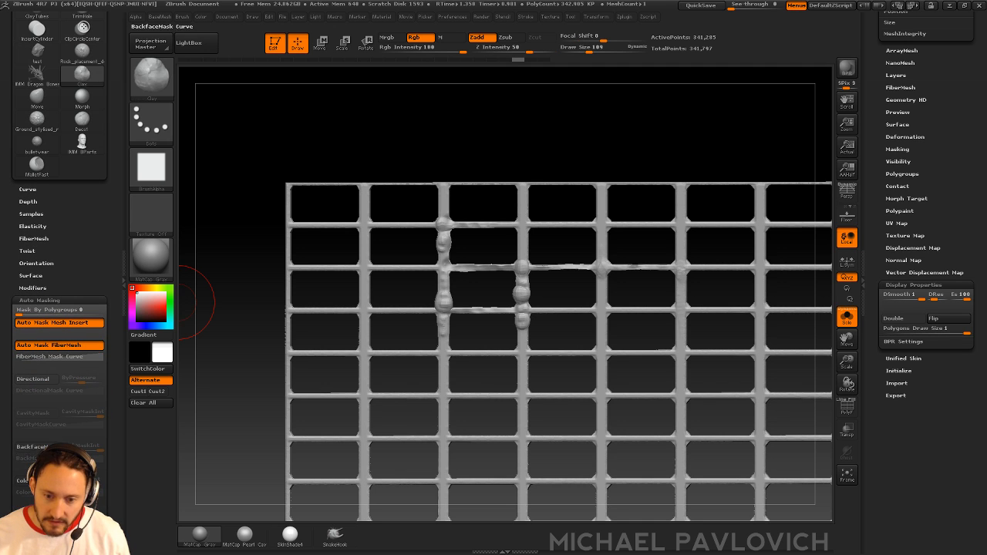
# - Try a backface-masked Clay stroke on a vertical mortar joint, check the grid's other side, and undo the stroke
pyautogui.moveTo(364, 307); pyautogui.dragTo(370, 331)
pyautogui.moveTo(395, 162); pyautogui.dragTo(479, 177)
pyautogui.moveTo(376, 297); pyautogui.dragTo(361, 318)
pyautogui.hotkey('ctrl', 'z')
pyautogui.hotkey('ctrl', 'z')
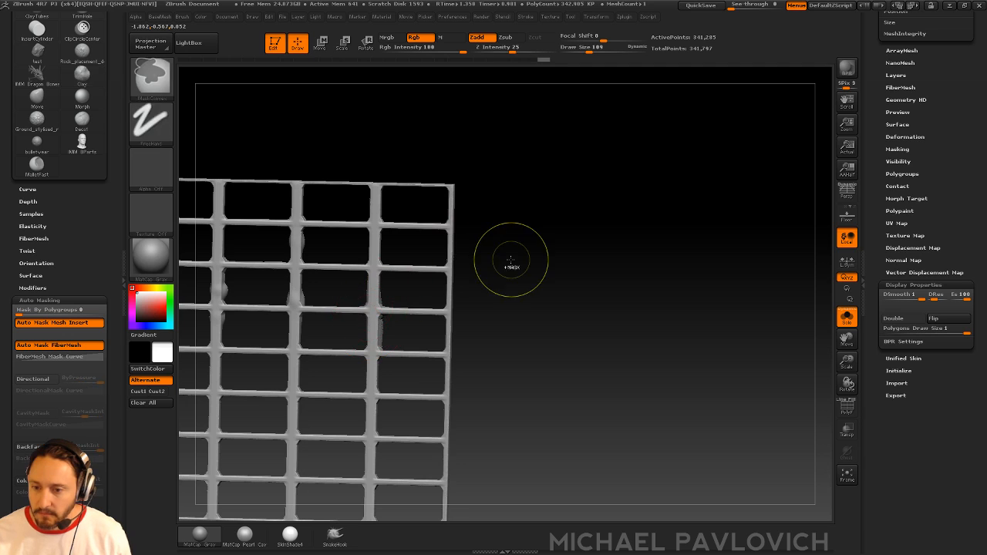
pyautogui.moveTo(530, 270); pyautogui.dragTo(455, 284)
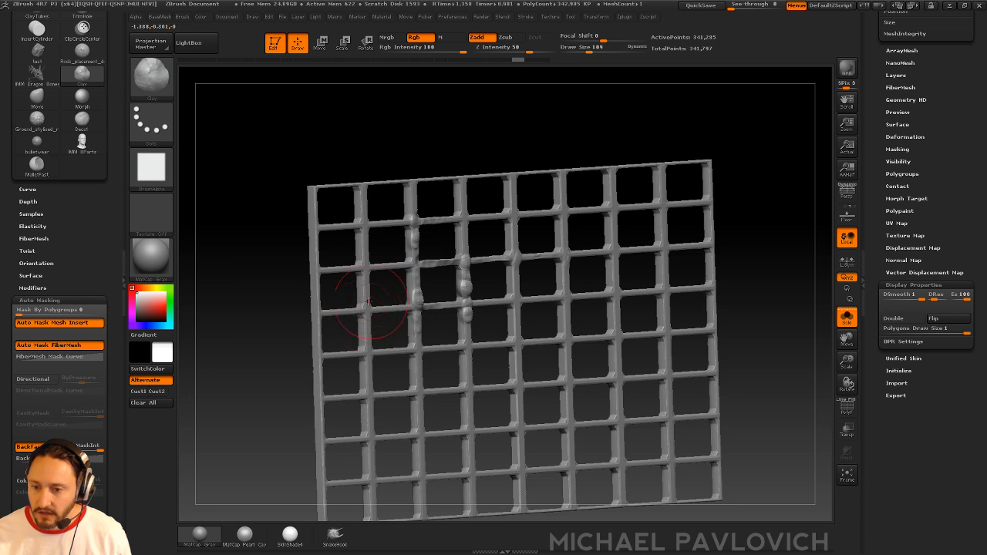
pyautogui.moveTo(369, 302)
pyautogui.mouseDown(button='right')
pyautogui.moveTo(417, 302)
pyautogui.moveTo(435, 287)
pyautogui.mouseUp(button='right')
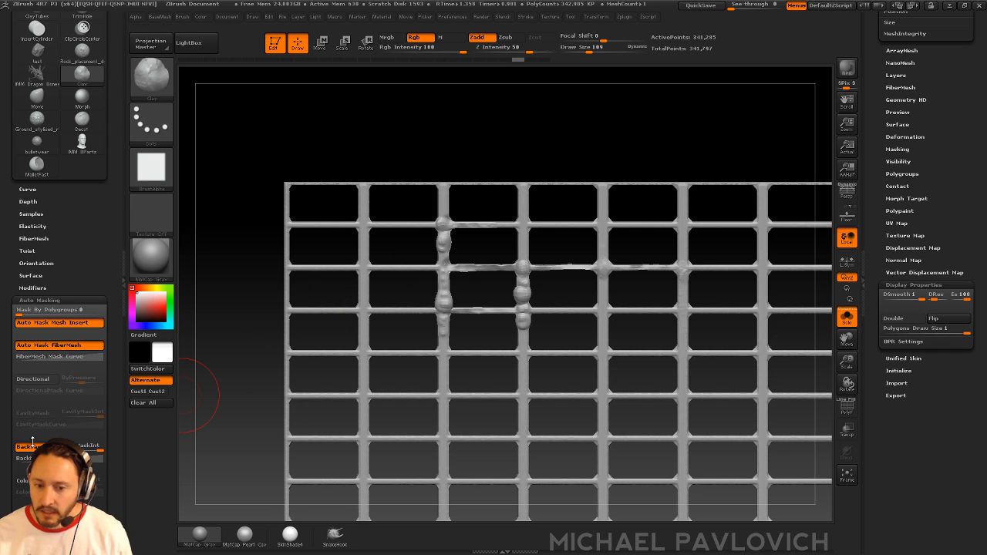
# - With Solo off, build up lumpy mortar along the first interior vertical joint using the backface-masked Blob brush at draw size 39
pyautogui.press('b')
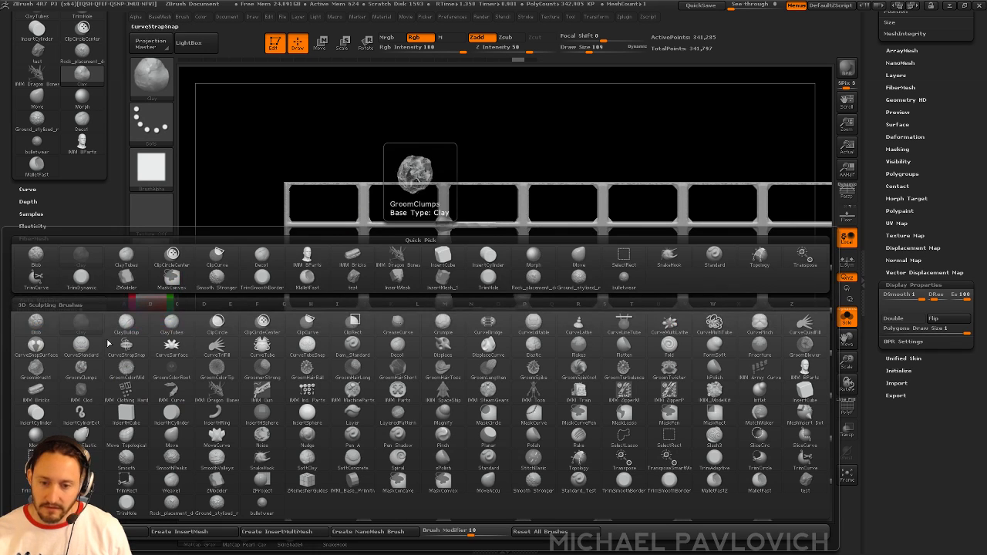
pyautogui.click(38, 328)
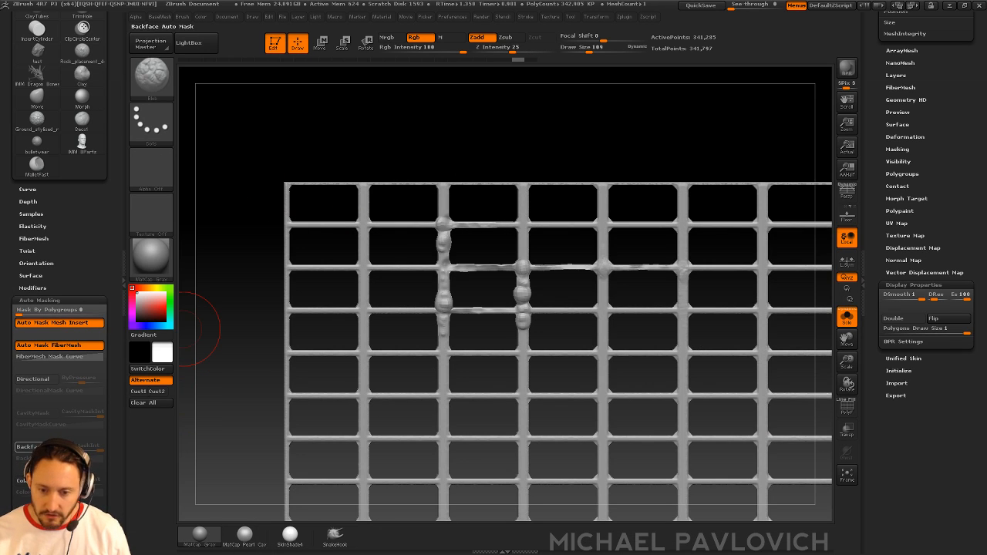
pyautogui.click(847, 316)
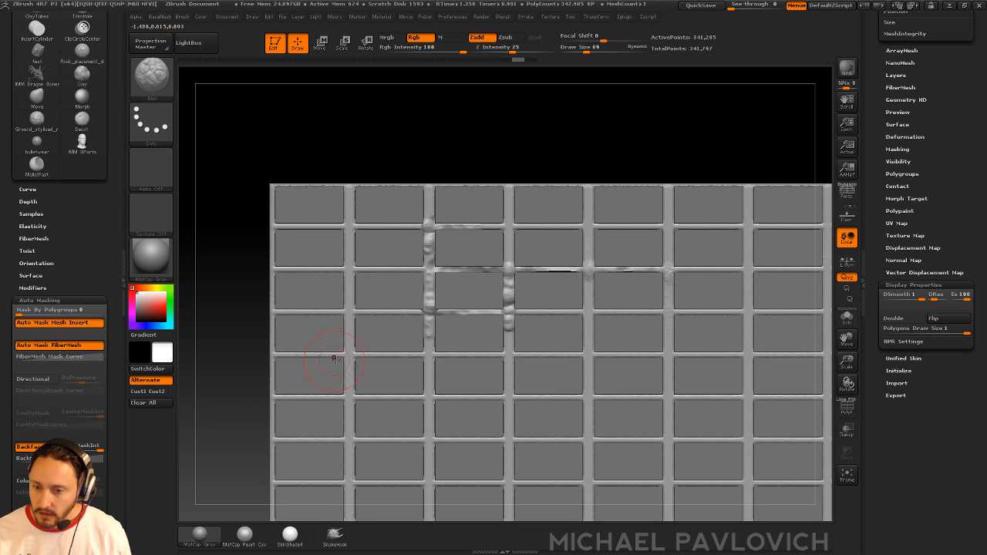
pyautogui.moveTo(349, 369); pyautogui.dragTo(350, 269)
pyautogui.hotkey('ctrl', 'z')
pyautogui.press('s')
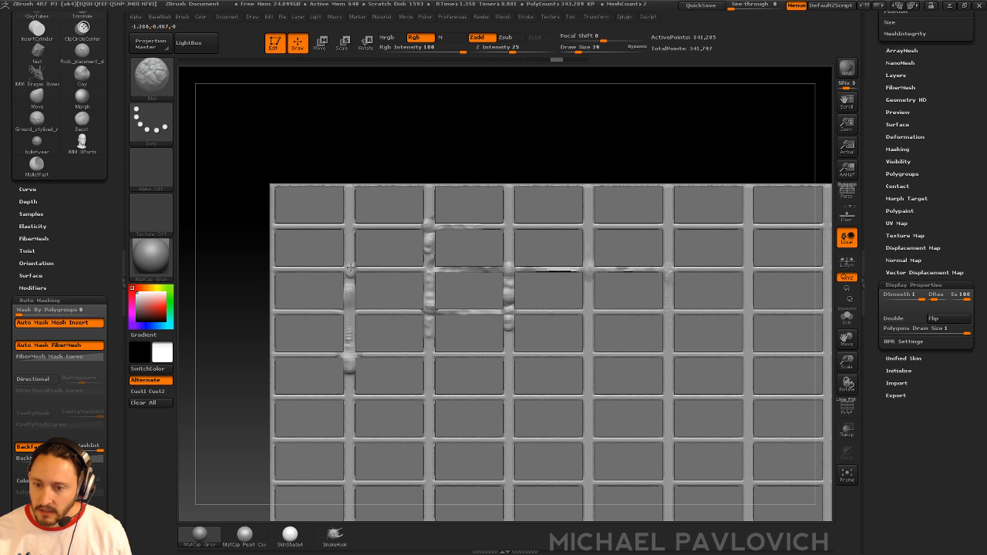
# - Try Standard brush strokes on the mortar joints around the wall's upper corner brick, inspect them at an angle, and undo them
pyautogui.press('b')
pyautogui.press('s')
pyautogui.press('t')
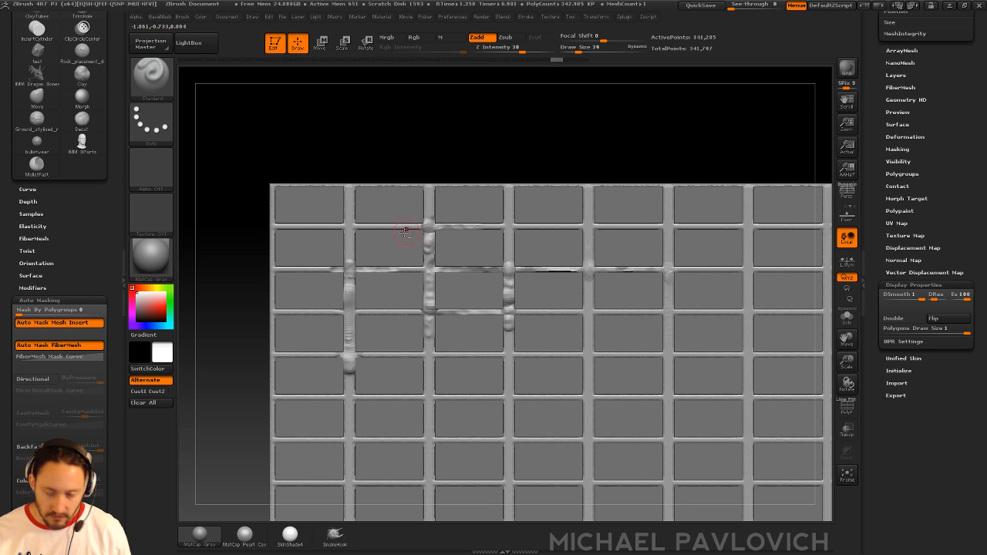
pyautogui.moveTo(346, 222); pyautogui.dragTo(349, 254)
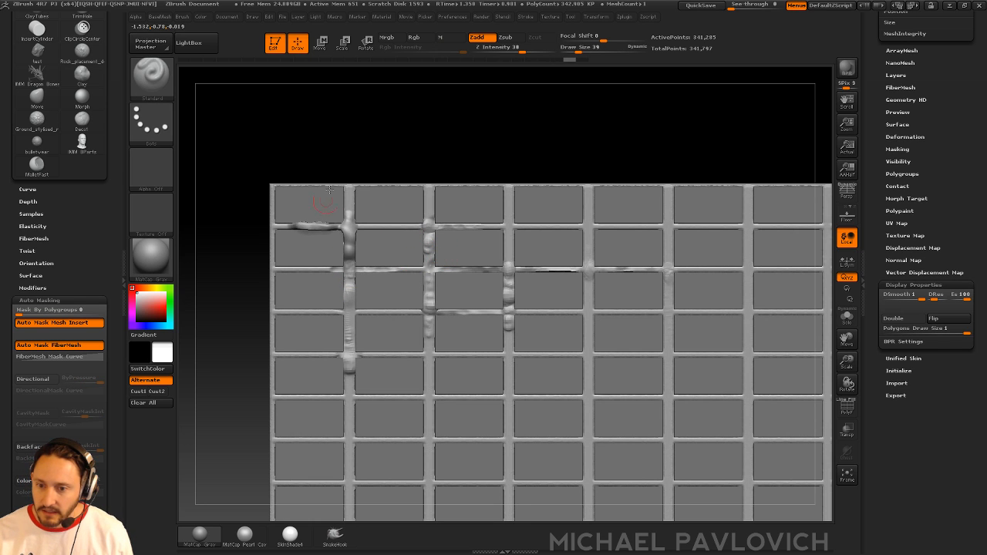
pyautogui.moveTo(331, 179); pyautogui.dragTo(373, 172)
pyautogui.moveTo(337, 202)
pyautogui.mouseDown()
pyautogui.moveTo(321, 185)
pyautogui.moveTo(378, 180)
pyautogui.moveTo(319, 207)
pyautogui.mouseUp()
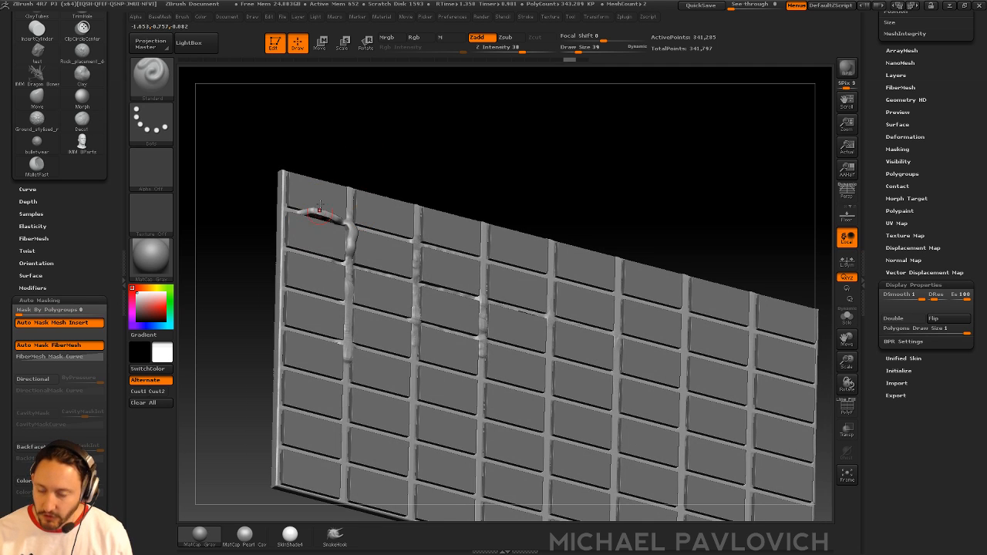
pyautogui.moveTo(358, 165); pyautogui.dragTo(330, 215)
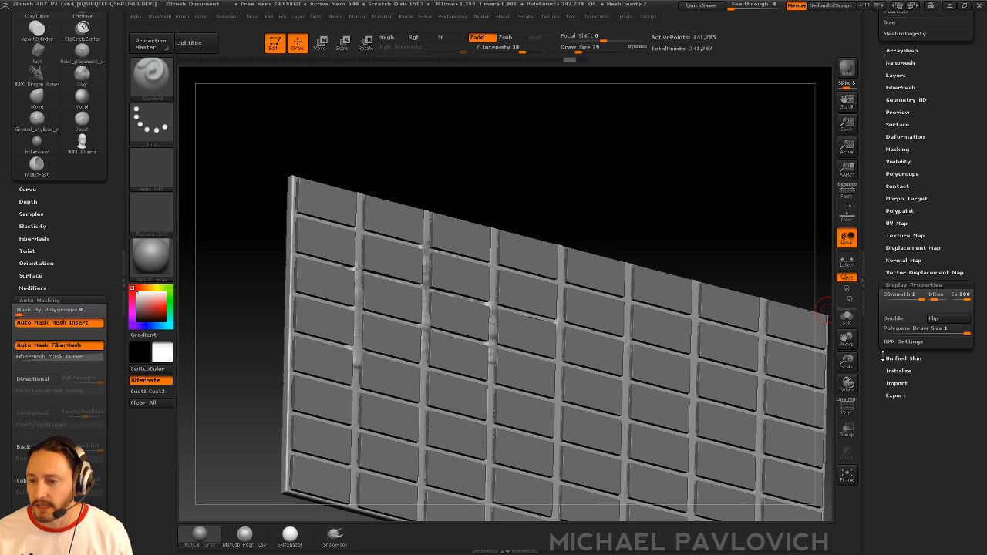
# - Try ghosted transparency on the wall with a test stroke across the bricks, undo the stroke, and turn transparency off
pyautogui.click(847, 430)
pyautogui.click(850, 452)
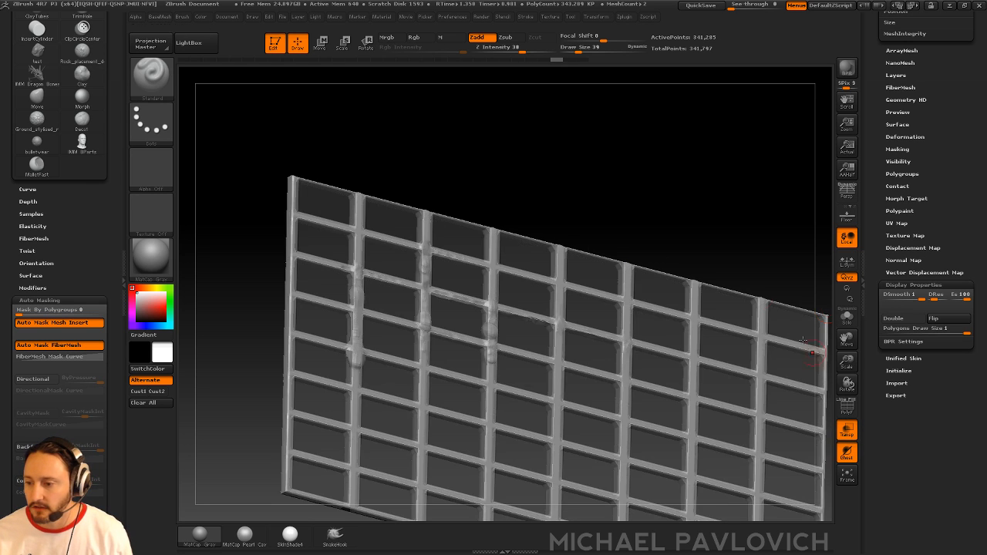
pyautogui.keyDown('shift'); pyautogui.moveTo(670, 193); pyautogui.dragTo(648, 190); pyautogui.keyUp('shift')
pyautogui.moveTo(445, 232)
pyautogui.mouseDown()
pyautogui.moveTo(384, 216)
pyautogui.moveTo(366, 253)
pyautogui.moveTo(416, 265)
pyautogui.moveTo(448, 379)
pyautogui.mouseUp()
pyautogui.hotkey('ctrl', 'z')
pyautogui.moveTo(701, 127)
pyautogui.keyDown('alt'); pyautogui.mouseDown()
pyautogui.moveTo(643, 116)
pyautogui.moveTo(639, 231)
pyautogui.mouseUp(); pyautogui.keyUp('alt')
pyautogui.keyDown('alt'); pyautogui.moveTo(733, 303); pyautogui.dragTo(711, 313); pyautogui.keyUp('alt')
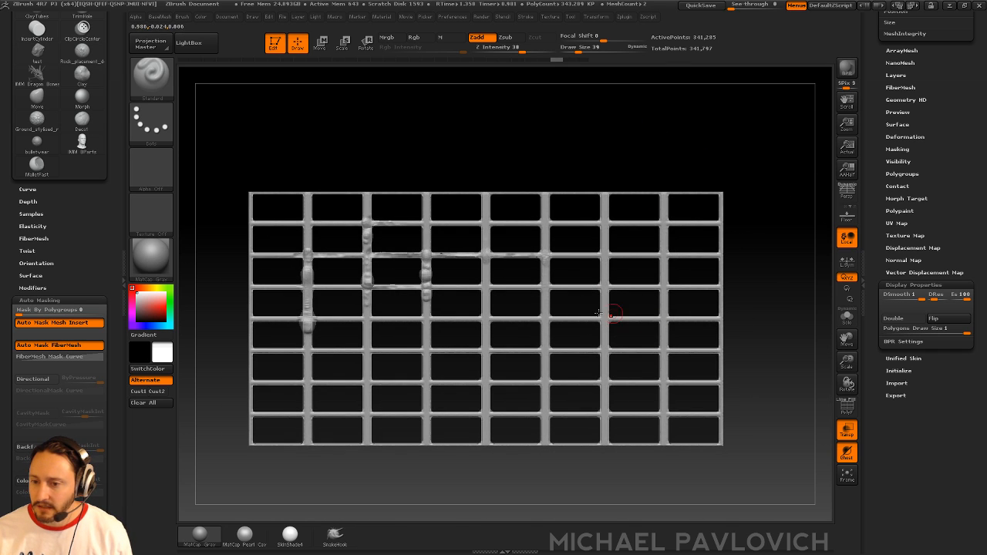
pyautogui.click(844, 432)
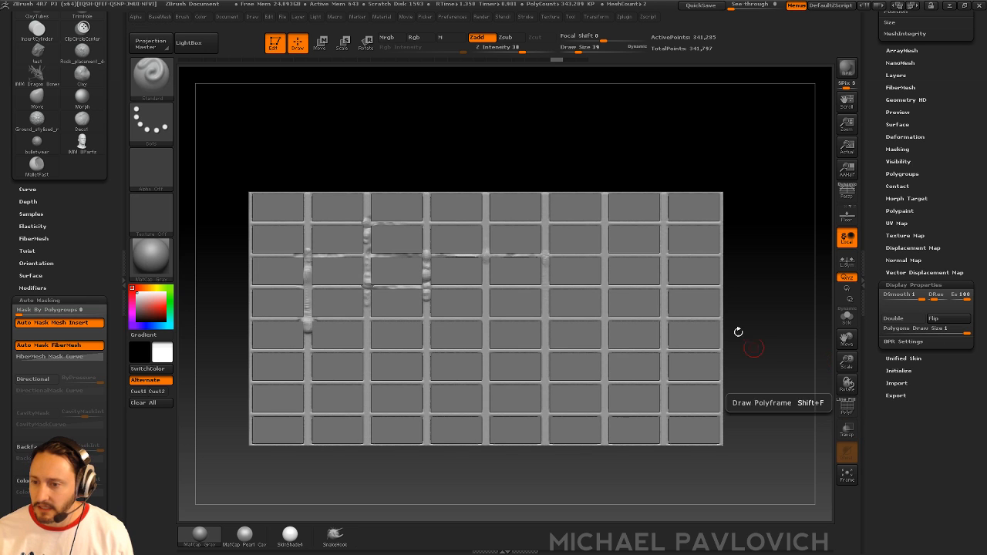
# - Isolate the mortar grid in Solo mode, hide its interior with a SelectRect selection, and delete the hidden geometry
pyautogui.click(847, 316)
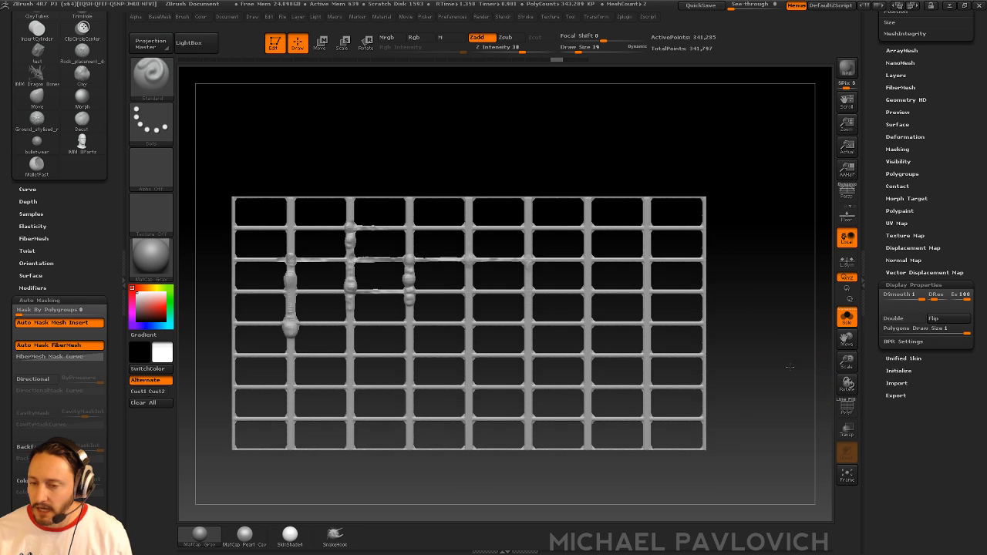
pyautogui.keyDown('ctrl'); pyautogui.keyDown('shift'); pyautogui.click(161, 87); pyautogui.keyUp('shift'); pyautogui.keyUp('ctrl')
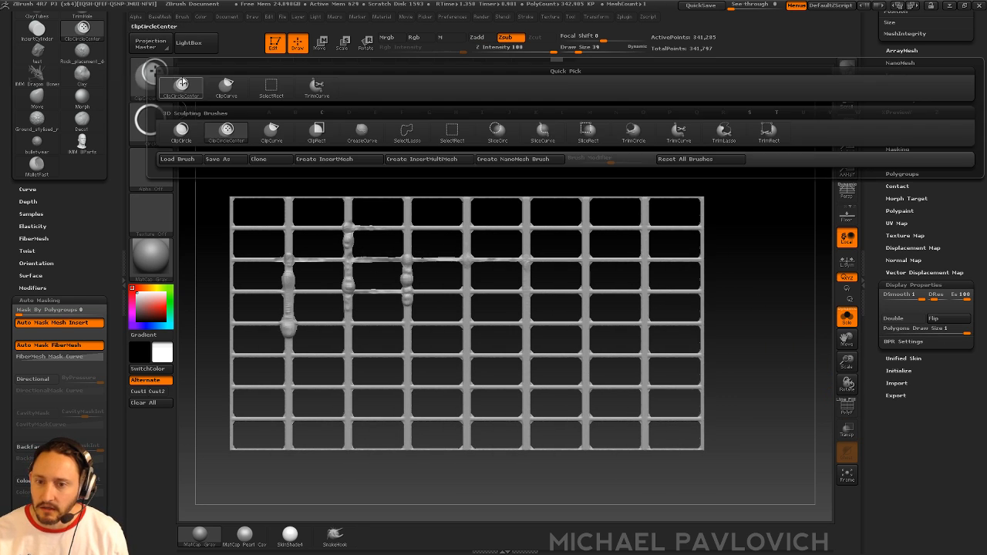
pyautogui.keyDown('ctrl'); pyautogui.keyDown('shift'); pyautogui.click(271, 88); pyautogui.keyUp('shift'); pyautogui.keyUp('ctrl')
pyautogui.moveTo(310, 227)
pyautogui.keyDown('ctrl'); pyautogui.keyDown('shift'); pyautogui.mouseDown()
pyautogui.moveTo(363, 282)
pyautogui.moveTo(283, 248)
pyautogui.moveTo(307, 267)
pyautogui.moveTo(687, 439)
pyautogui.mouseUp(); pyautogui.keyUp('shift'); pyautogui.keyUp('ctrl')
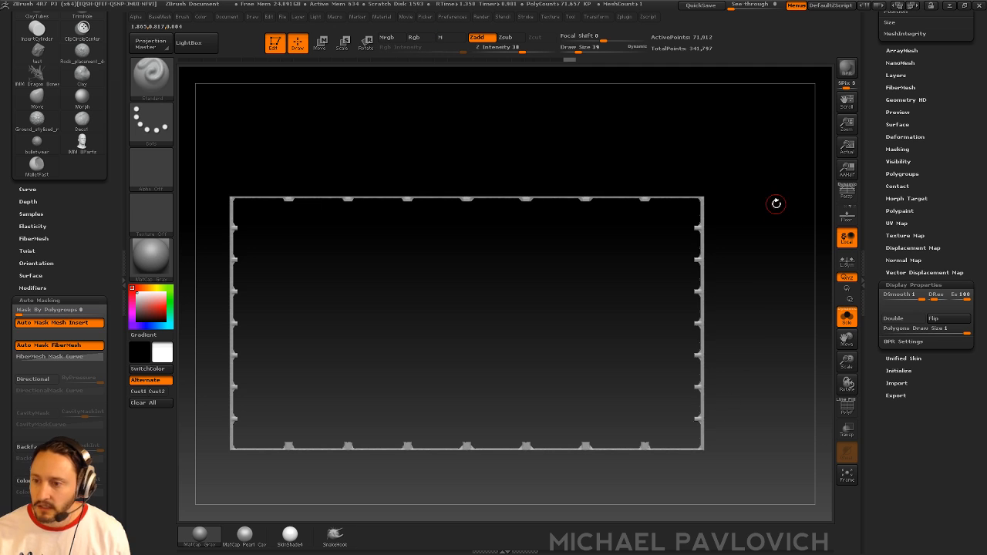
pyautogui.press('2')
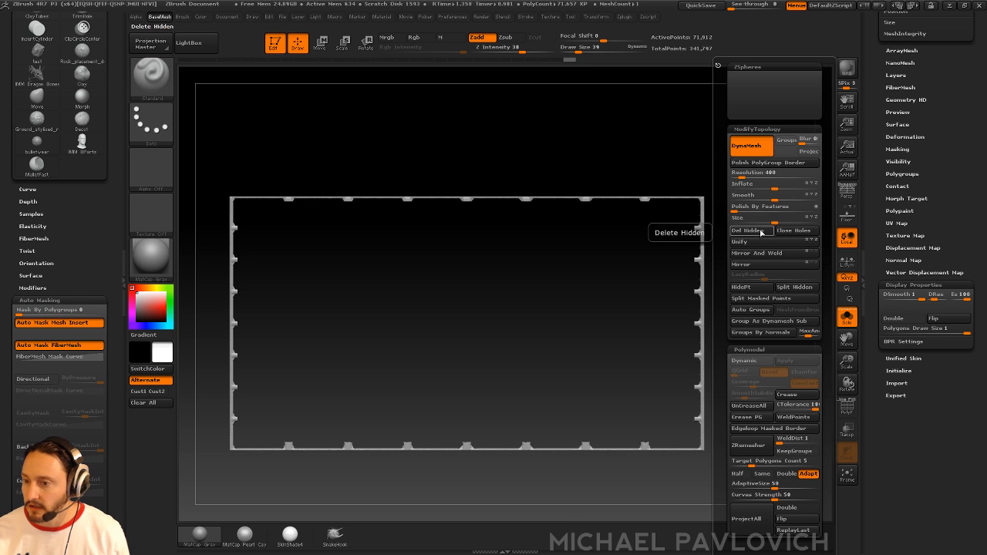
pyautogui.click(761, 233)
pyautogui.keyDown('alt'); pyautogui.moveTo(756, 223); pyautogui.dragTo(776, 220); pyautogui.keyUp('alt')
# - Mask everything inside the frame's outer edge with a rectangle and invert the mask to protect the outer edge
pyautogui.press('ctrl')
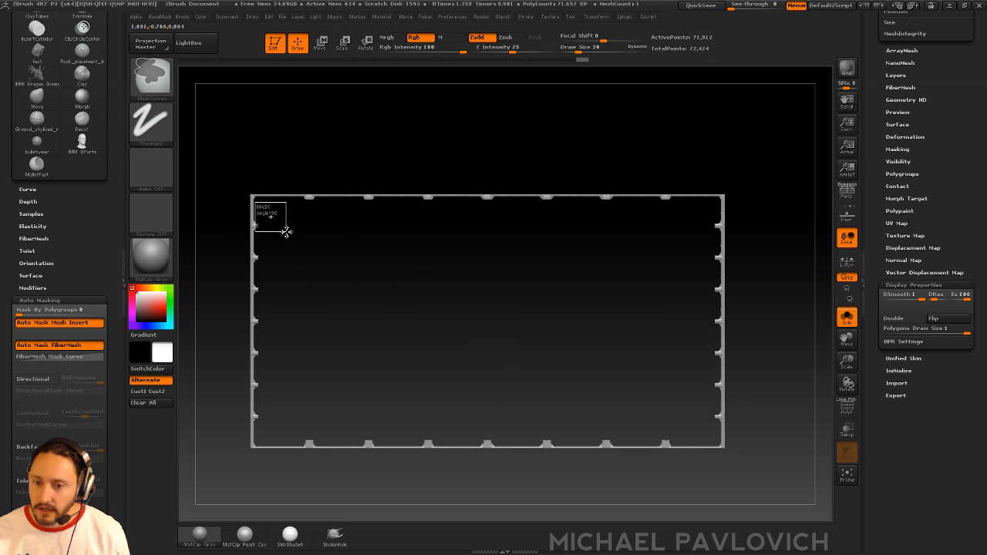
pyautogui.moveTo(286, 227)
pyautogui.keyDown('ctrl'); pyautogui.mouseDown()
pyautogui.moveTo(617, 375)
pyautogui.moveTo(724, 448)
pyautogui.mouseUp(); pyautogui.keyUp('ctrl')
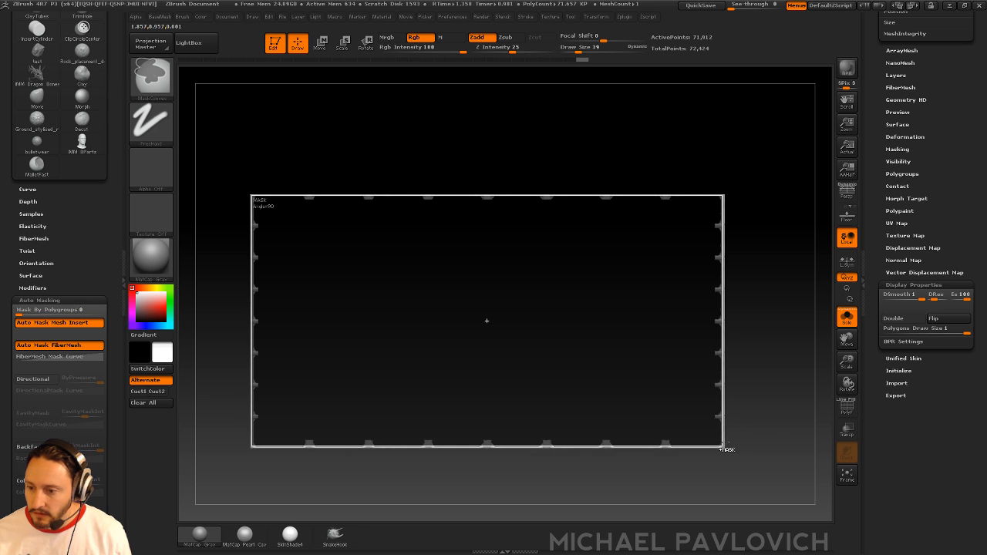
pyautogui.keyDown('ctrl'); pyautogui.click(795, 419); pyautogui.keyUp('ctrl')
pyautogui.keyDown('alt'); pyautogui.moveTo(807, 402); pyautogui.dragTo(802, 400); pyautogui.keyUp('alt')
# - Collapse the frame's unmasked inner stubs onto the wall's vertical centre line with the Transpose Move line, and clear the mask
pyautogui.press('w')
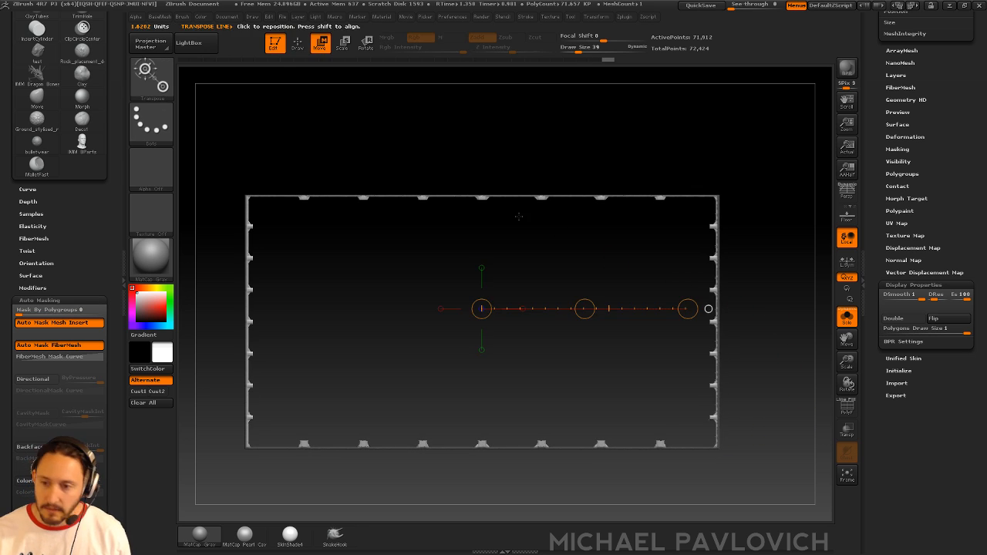
pyautogui.moveTo(476, 196)
pyautogui.mouseDown()
pyautogui.moveTo(807, 196)
pyautogui.moveTo(595, 197)
pyautogui.moveTo(772, 197)
pyautogui.moveTo(439, 216)
pyautogui.moveTo(476, 214)
pyautogui.mouseUp()
pyautogui.moveTo(633, 148); pyautogui.dragTo(738, 159)
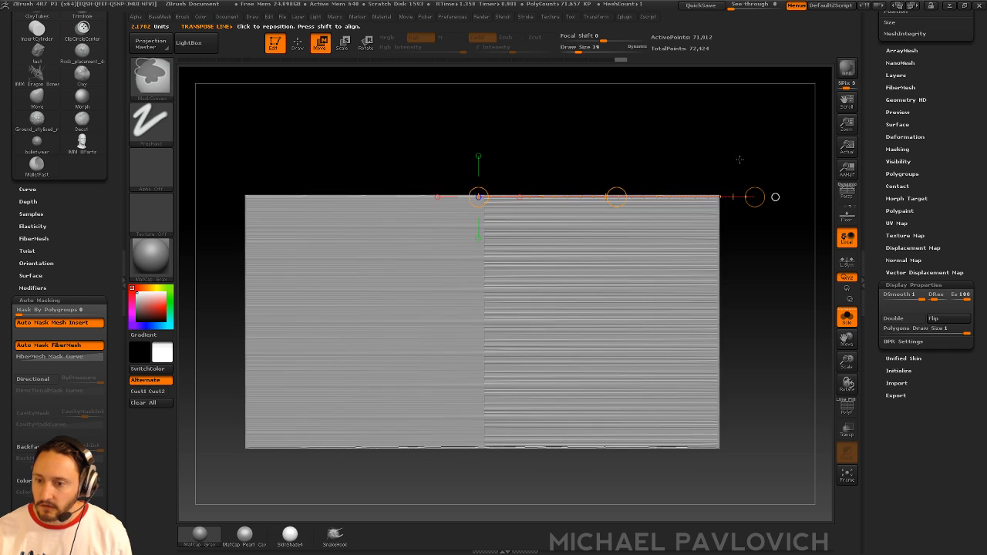
pyautogui.keyDown('ctrl'); pyautogui.moveTo(757, 106); pyautogui.dragTo(789, 256); pyautogui.keyUp('ctrl')
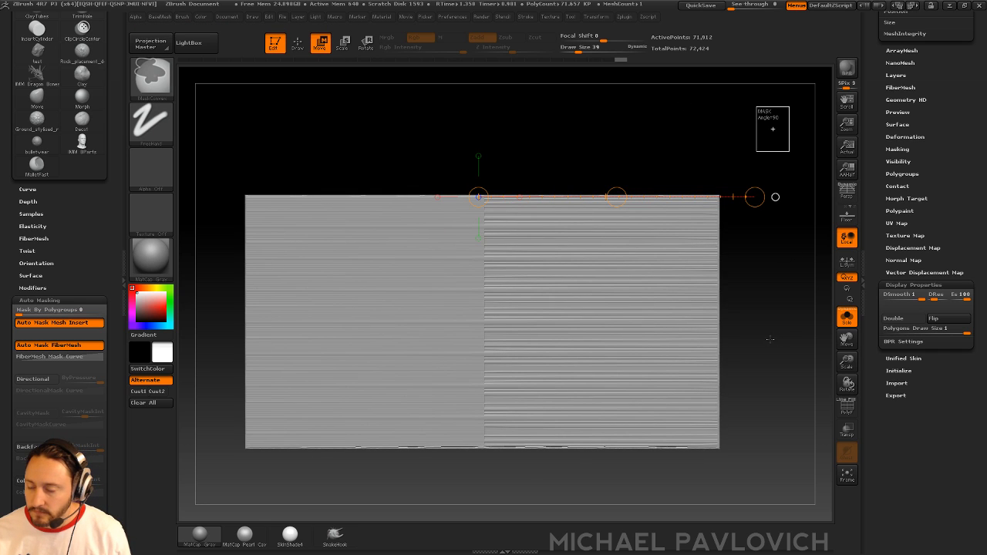